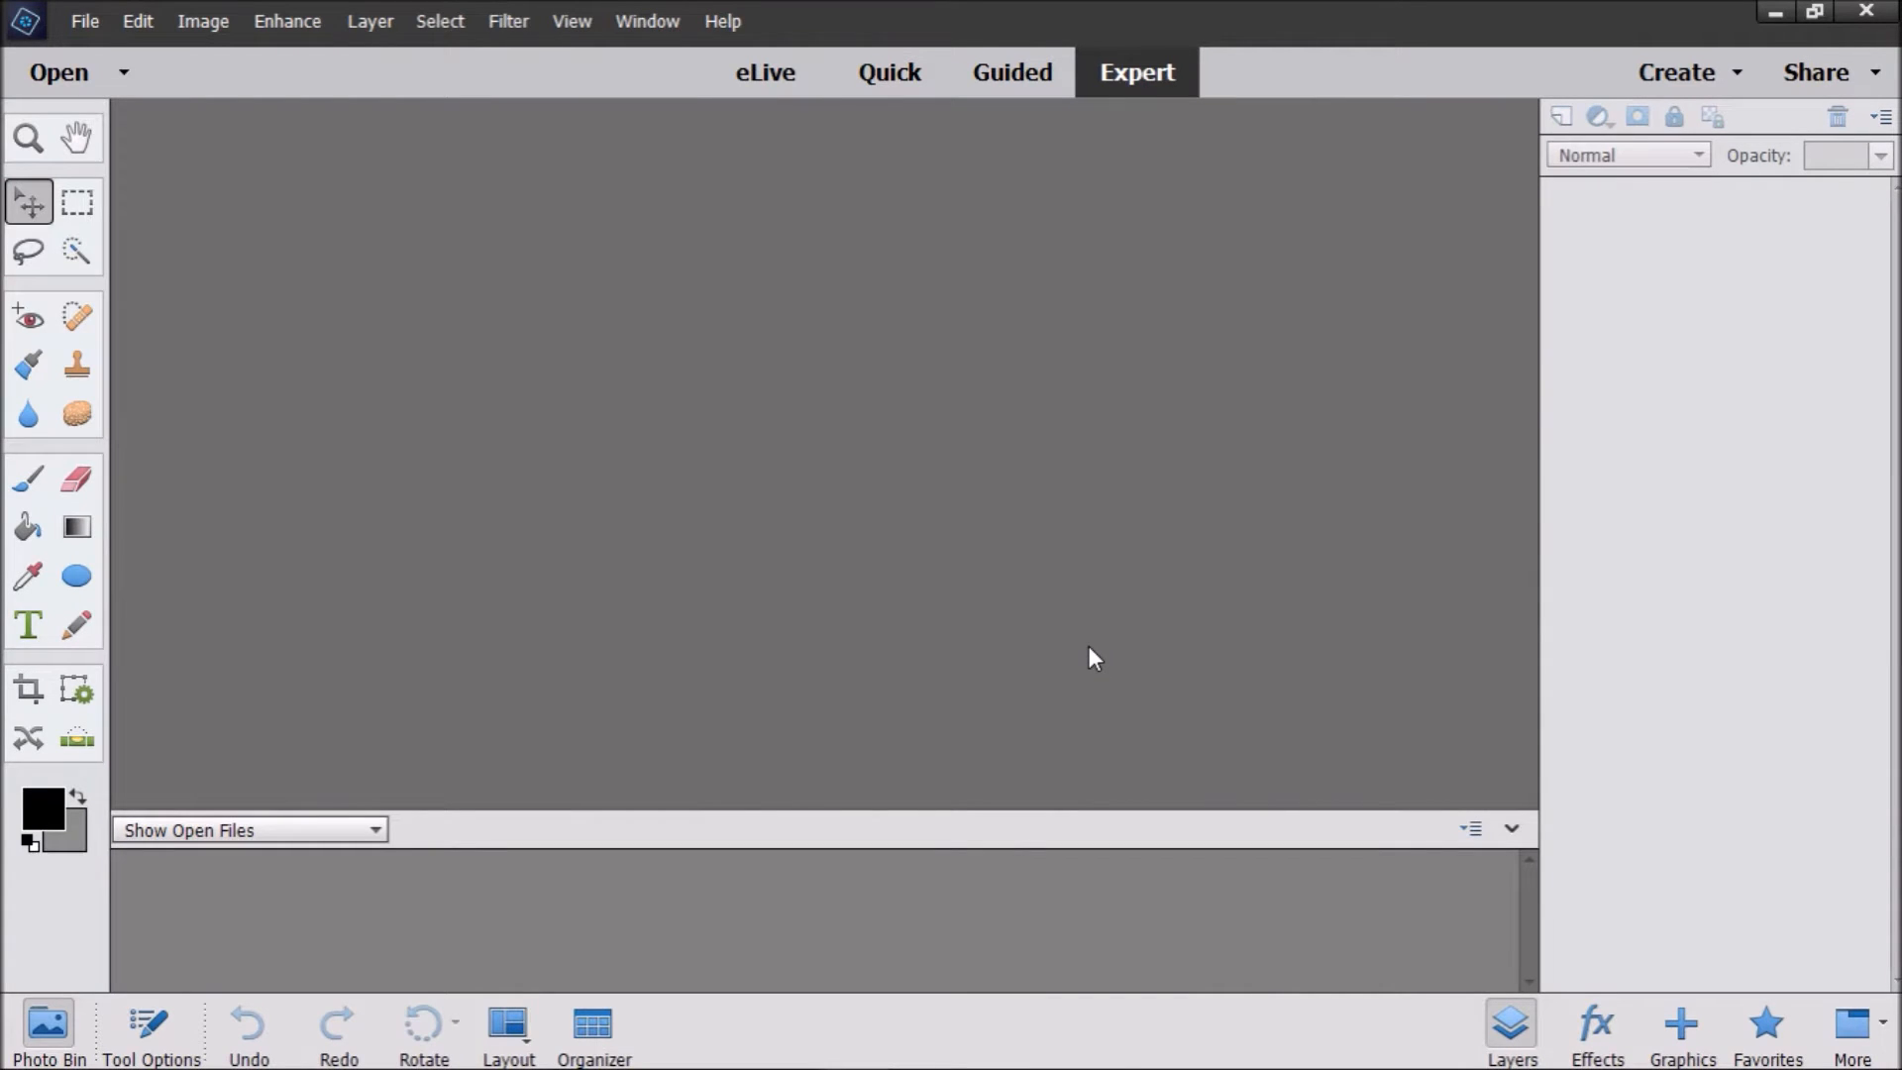
Create a new document from the Web most common (1366x768) preset size with transparent background contents
{"action": "key", "text": "ctrl+n"}
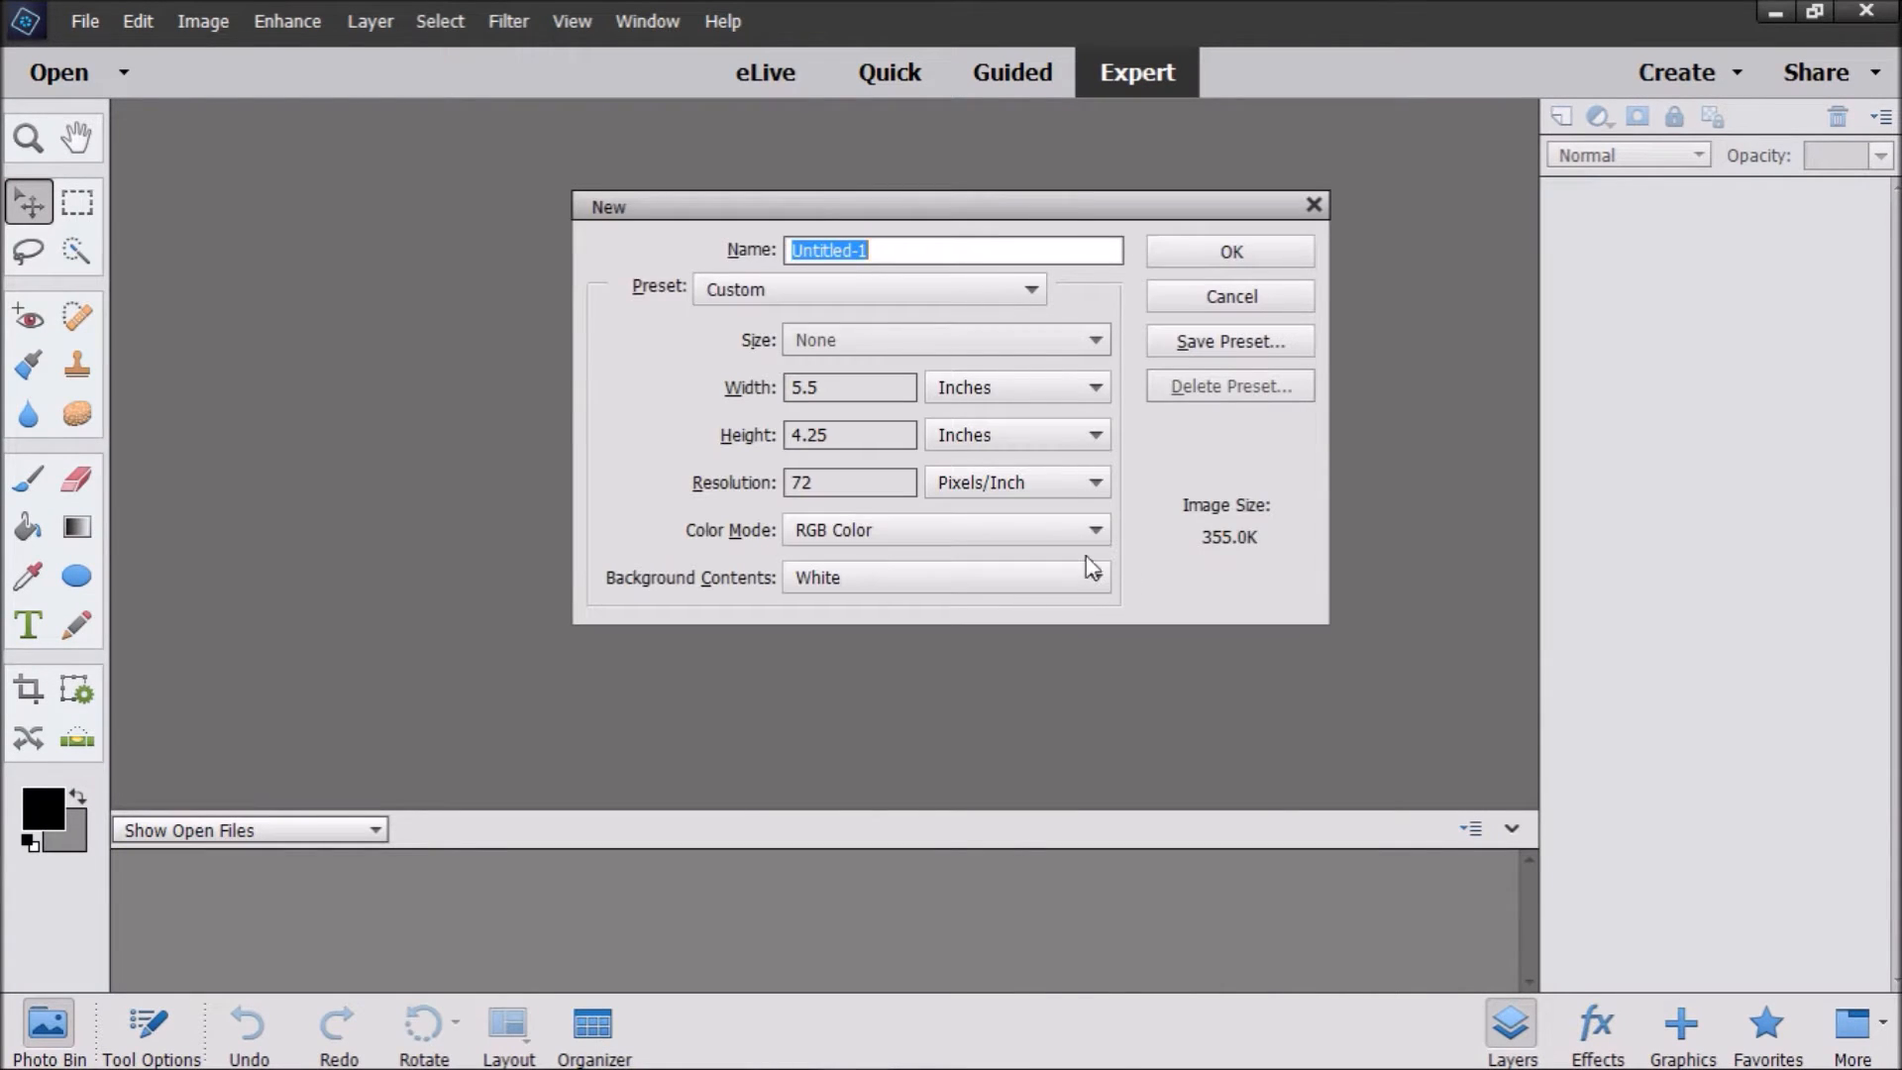
{"action": "left_click", "coordinate": [1018, 290]}
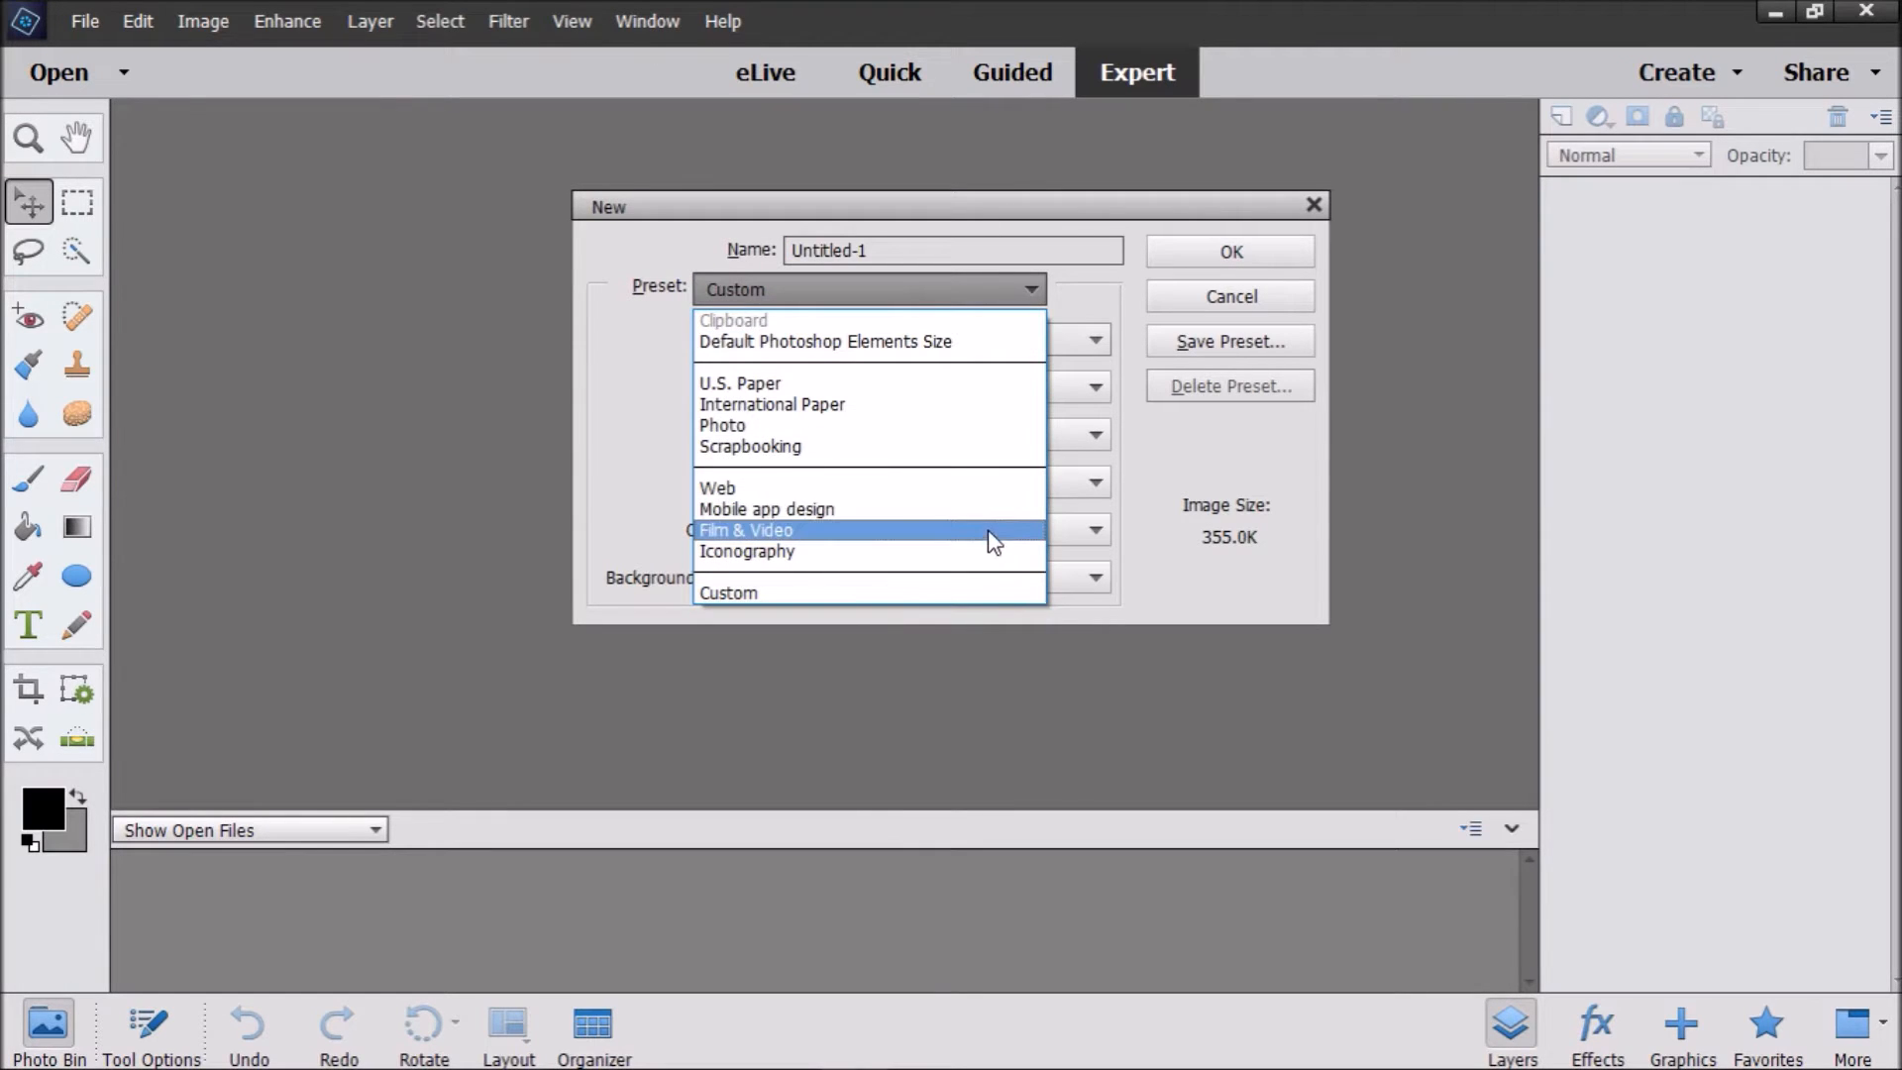
{"action": "left_click", "coordinate": [979, 489]}
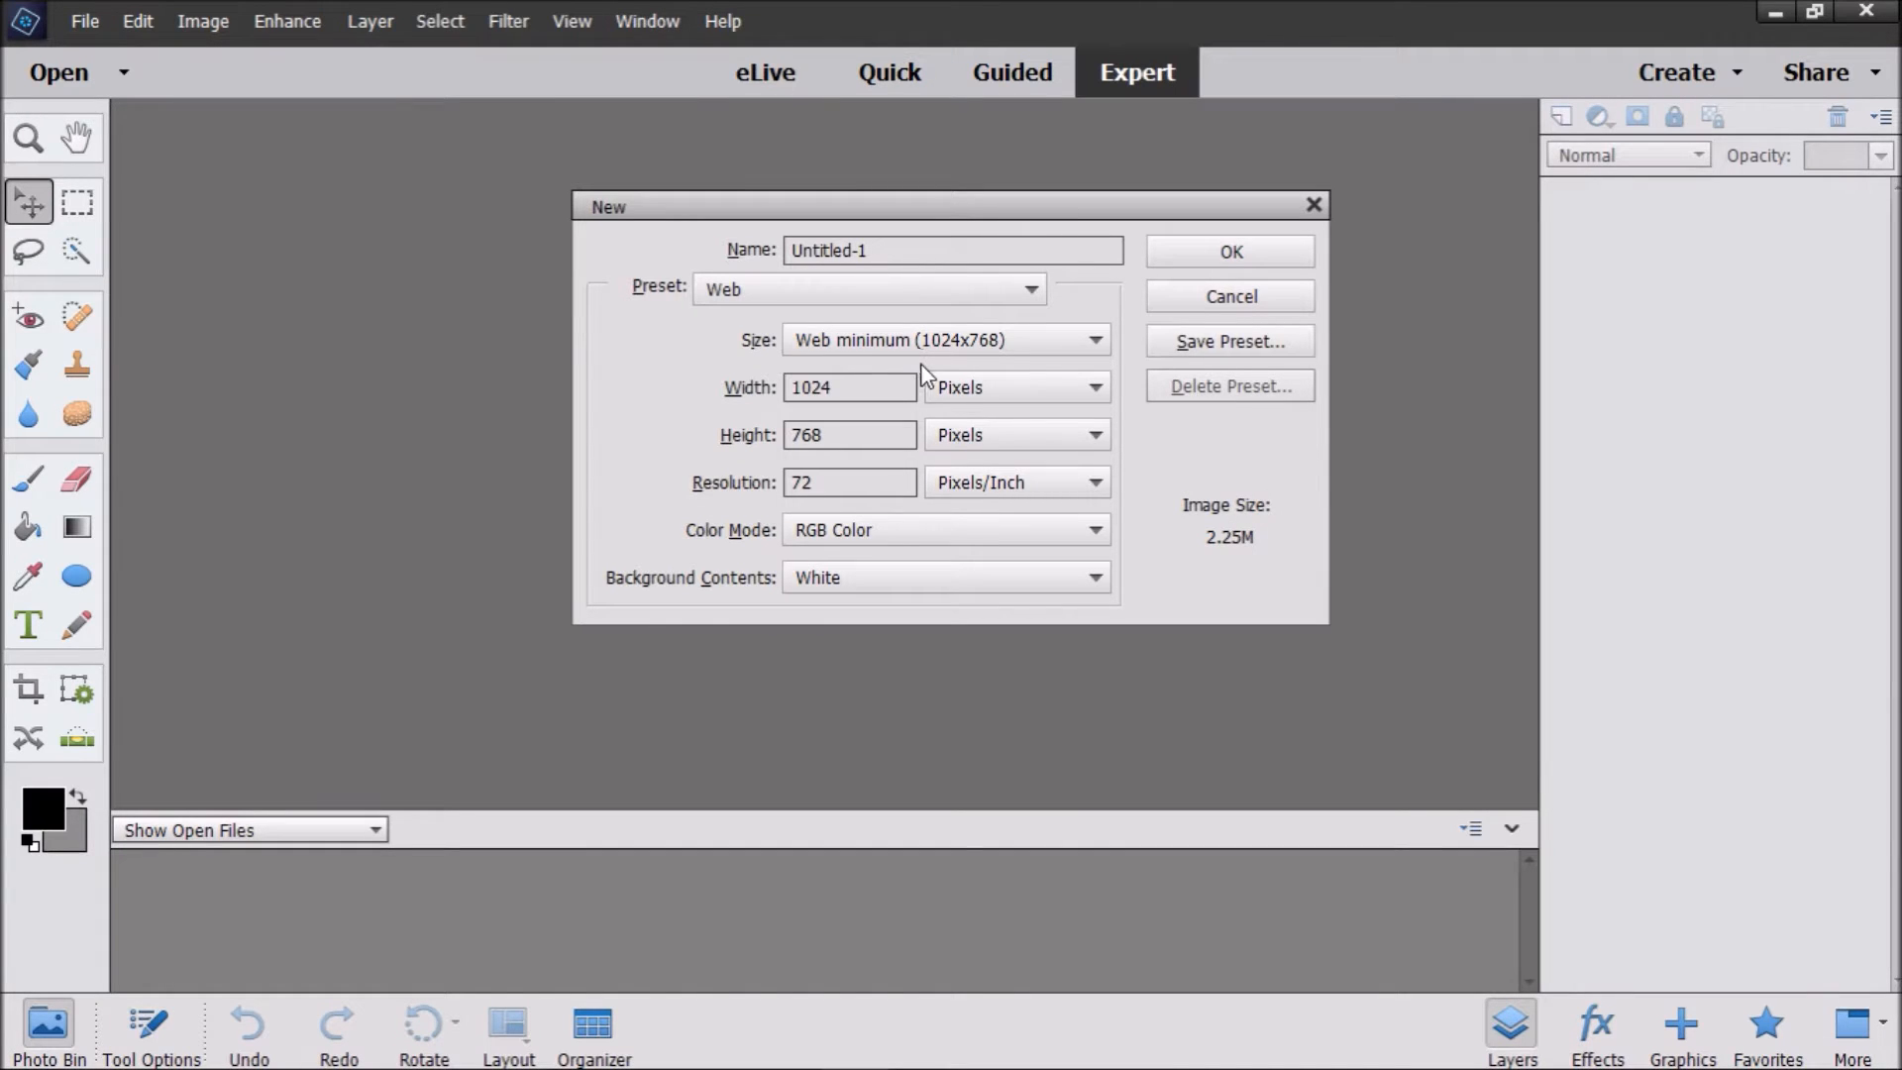
{"action": "left_click", "coordinate": [1096, 341]}
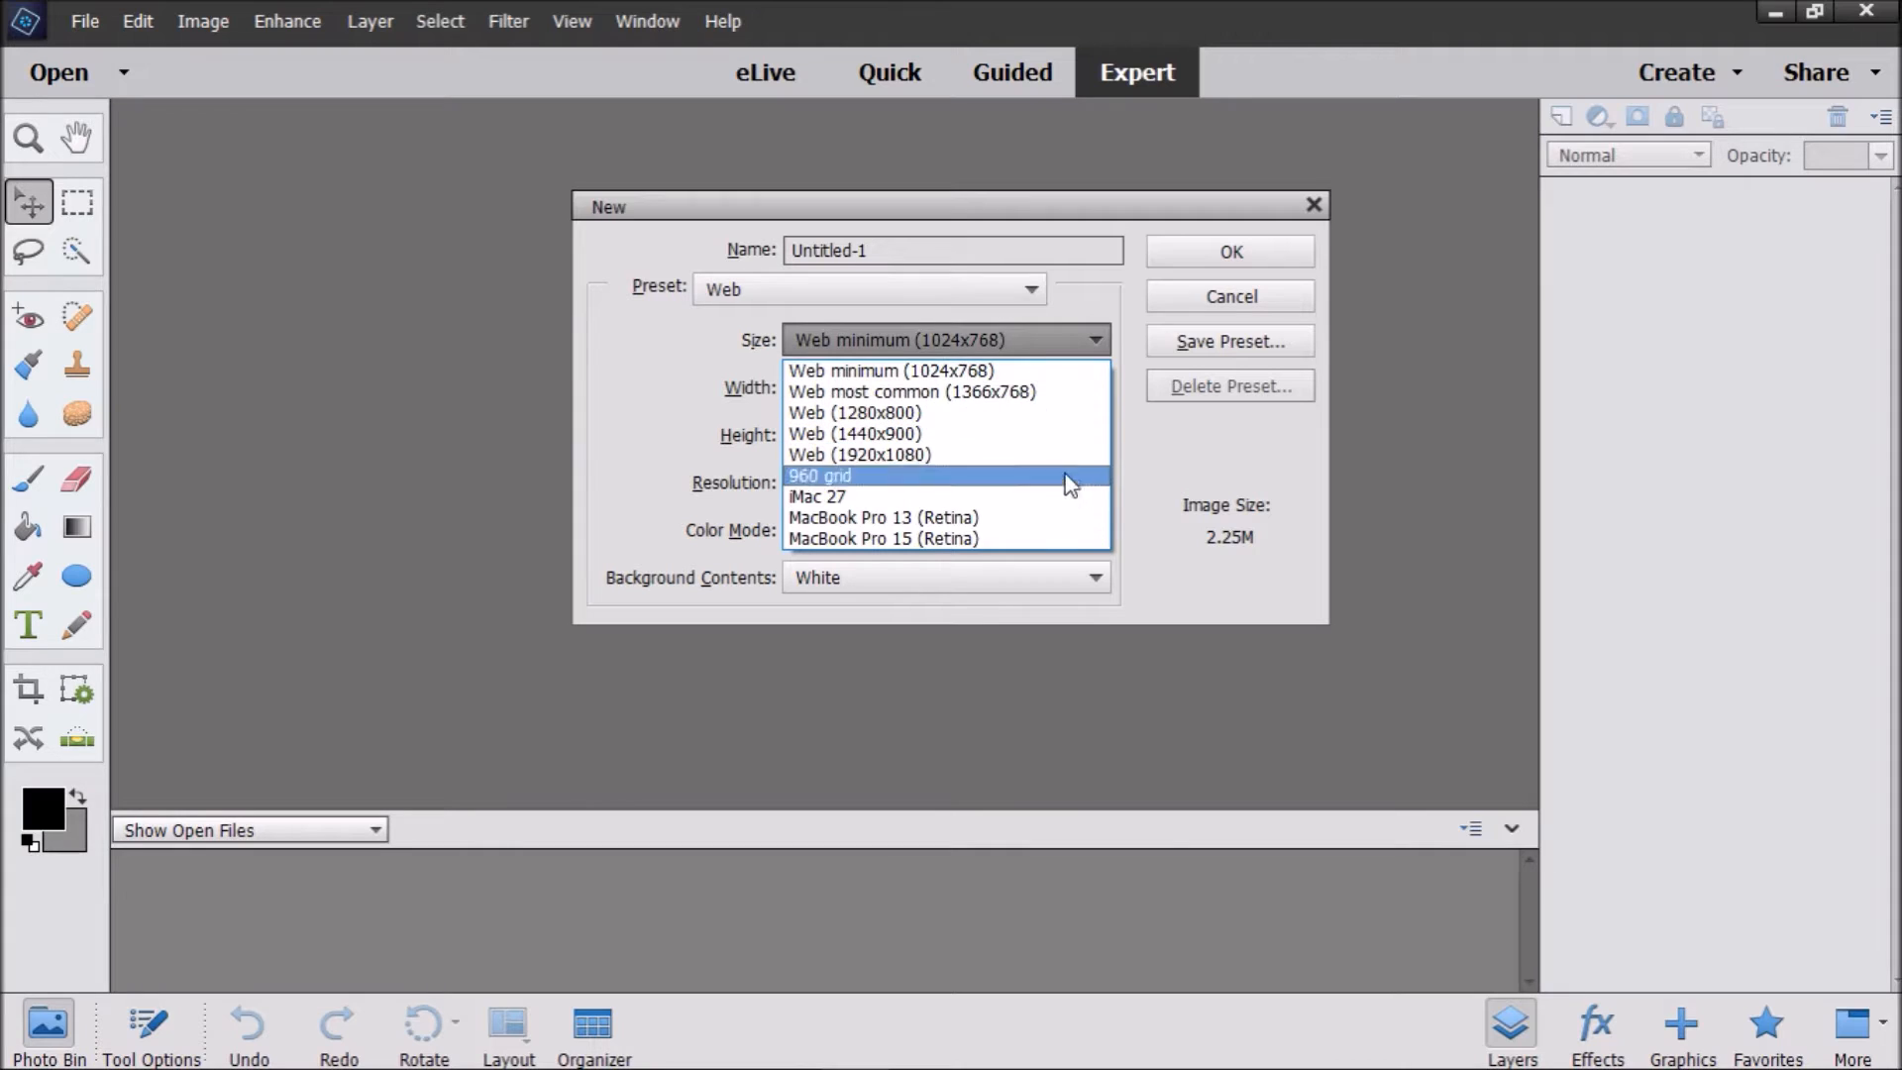
{"action": "left_click", "coordinate": [1084, 395]}
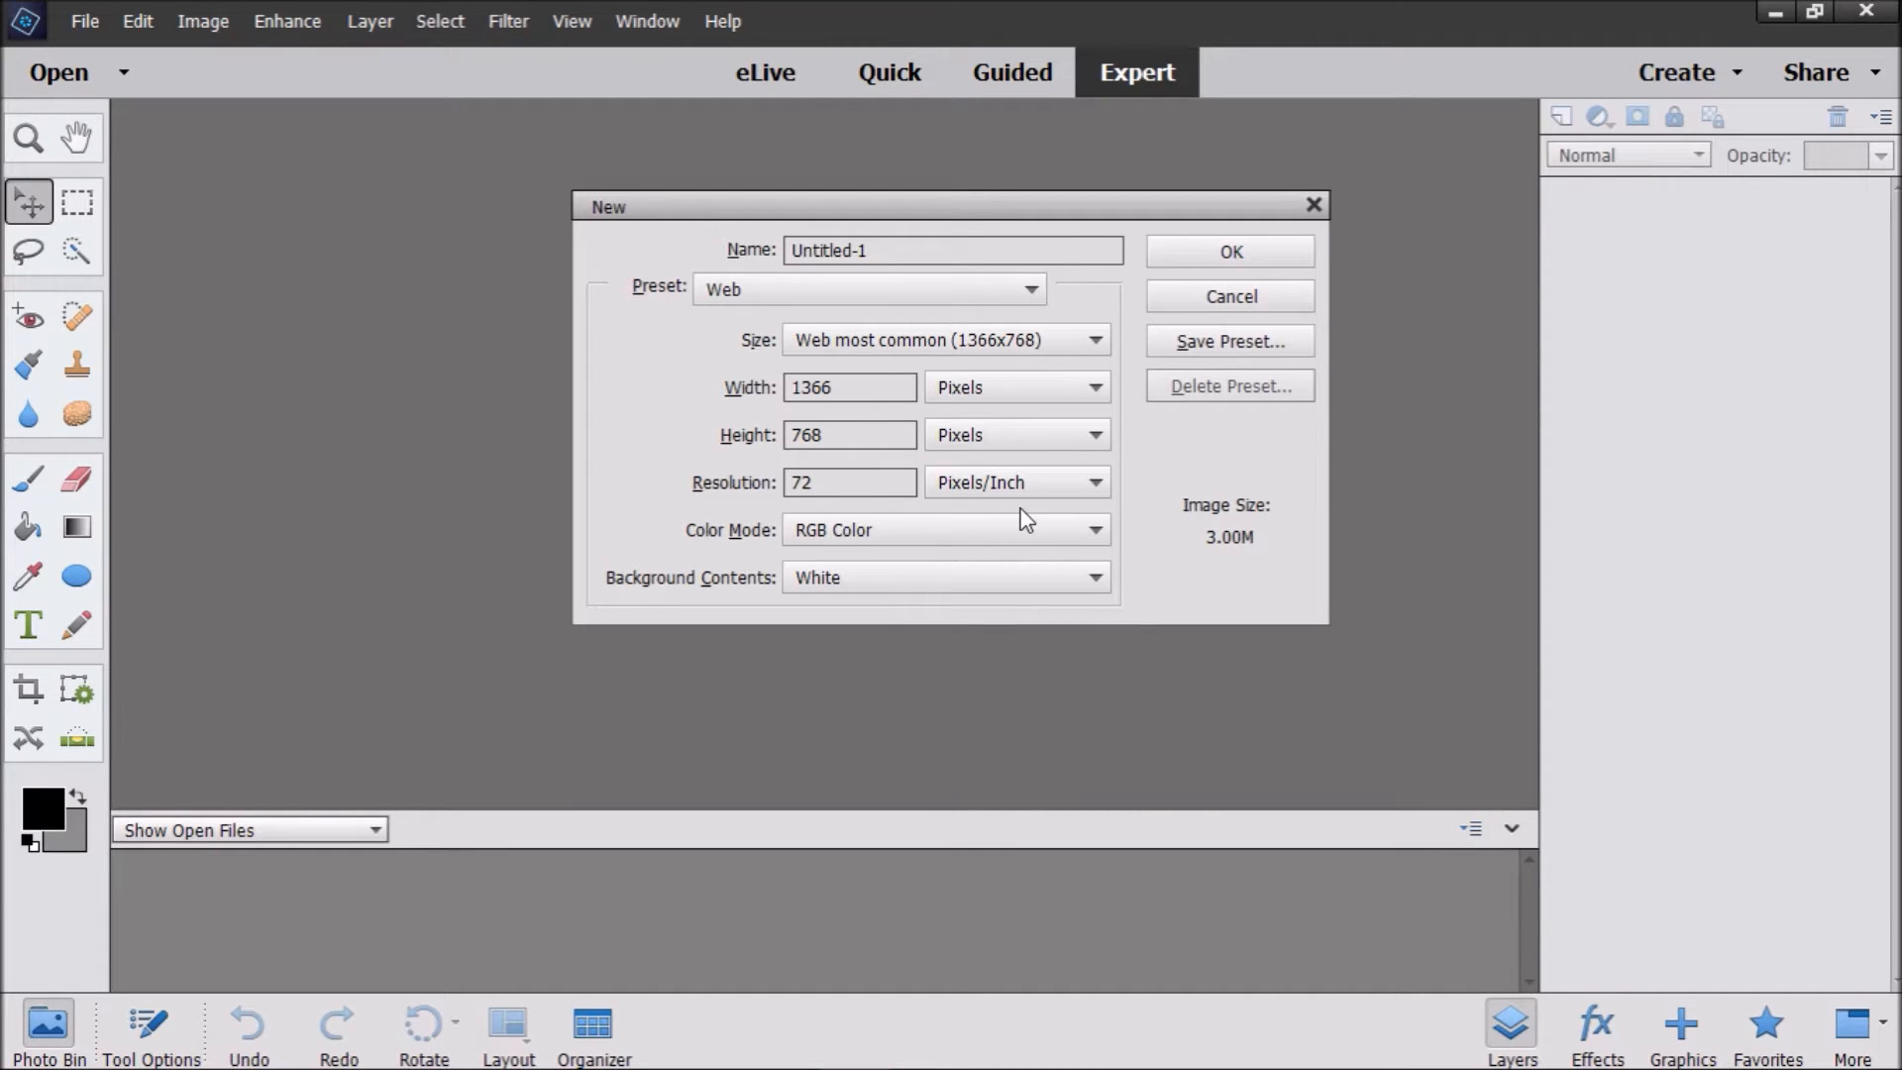
{"action": "left_click", "coordinate": [1029, 585]}
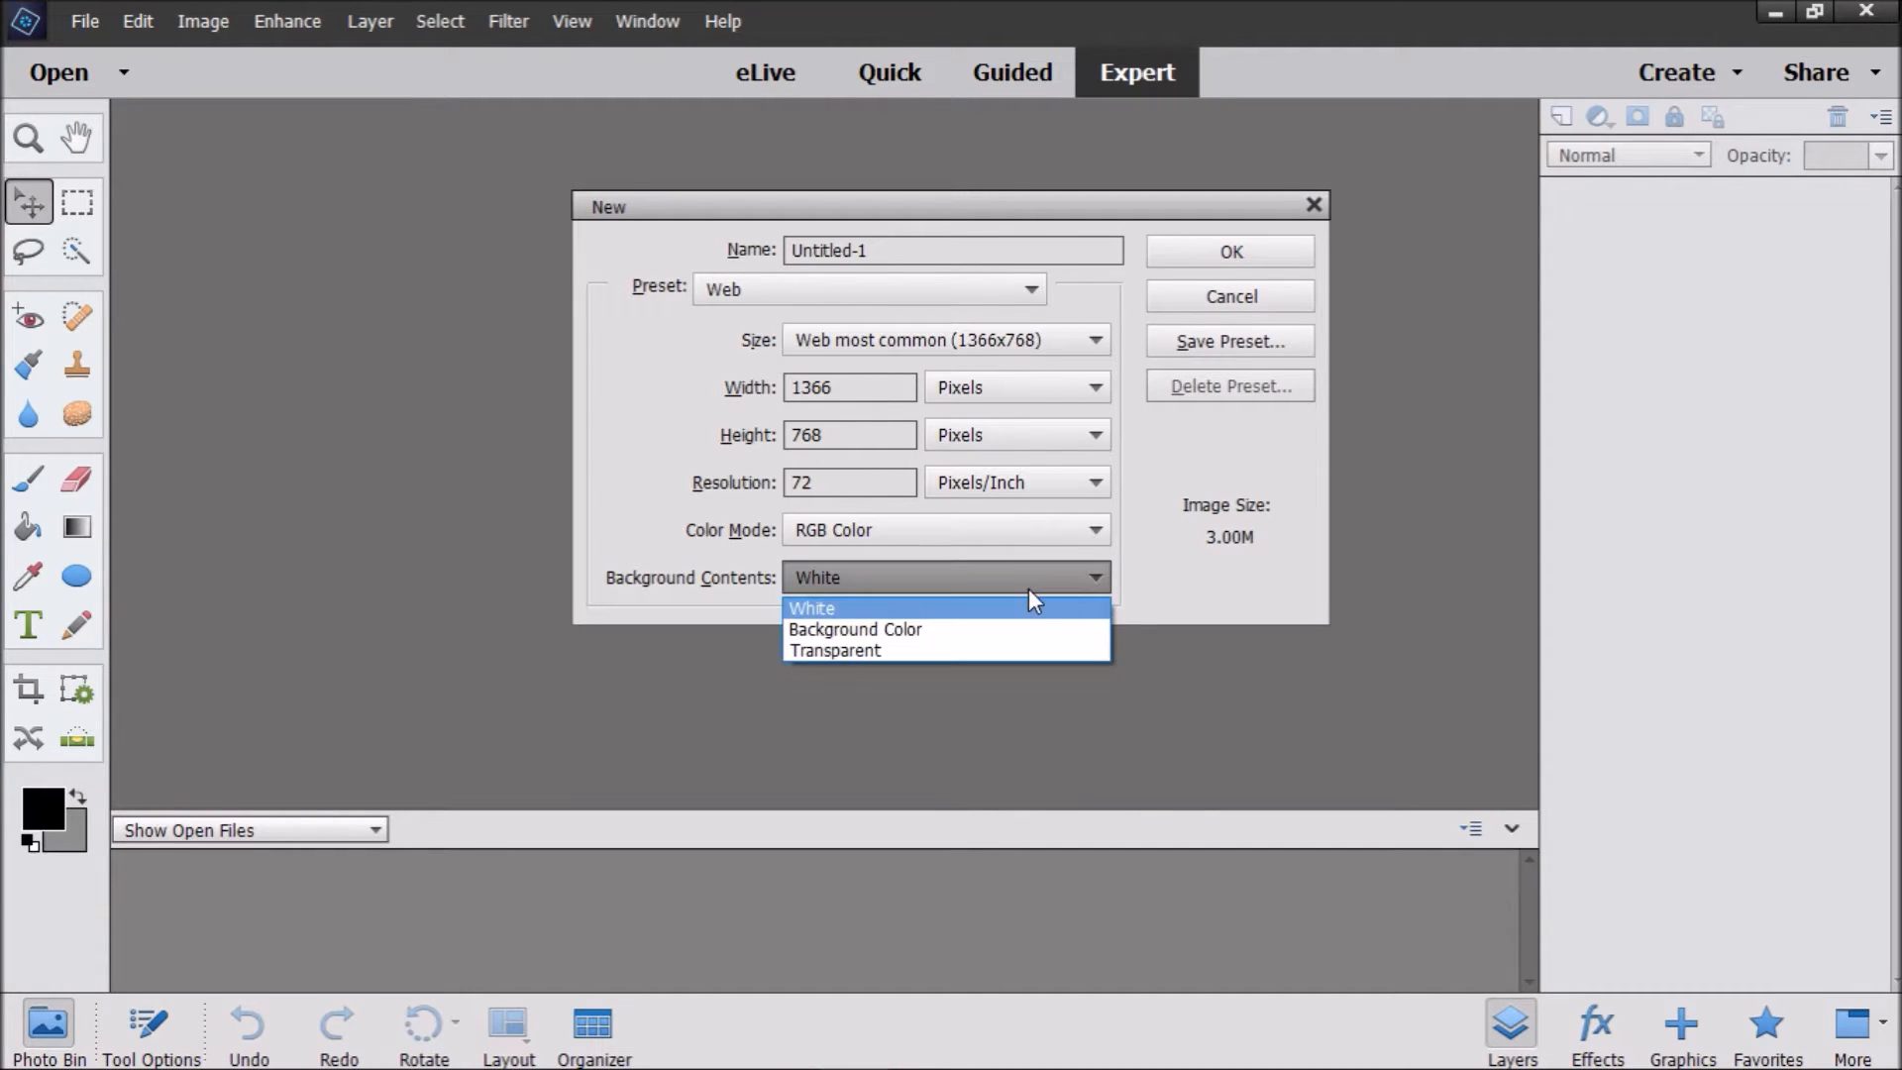
{"action": "left_click", "coordinate": [1025, 650]}
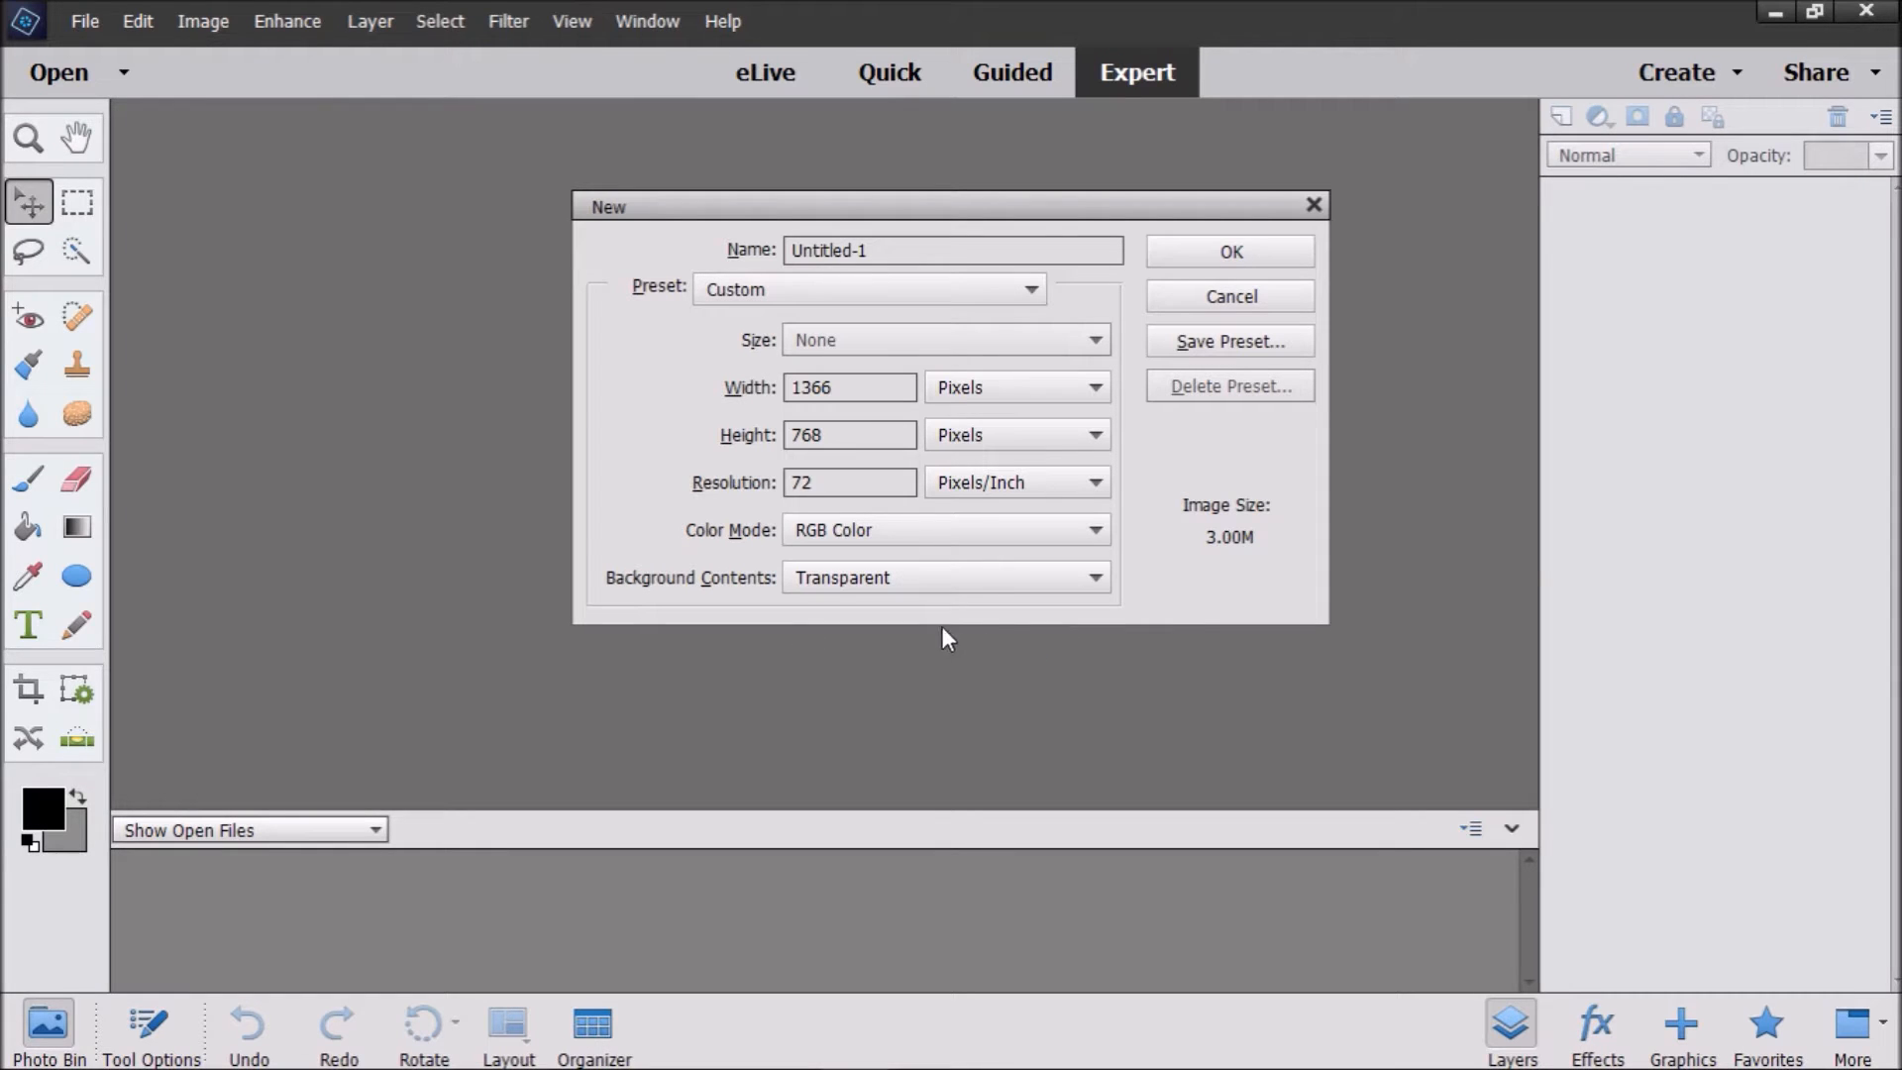
{"action": "left_click", "coordinate": [1229, 254]}
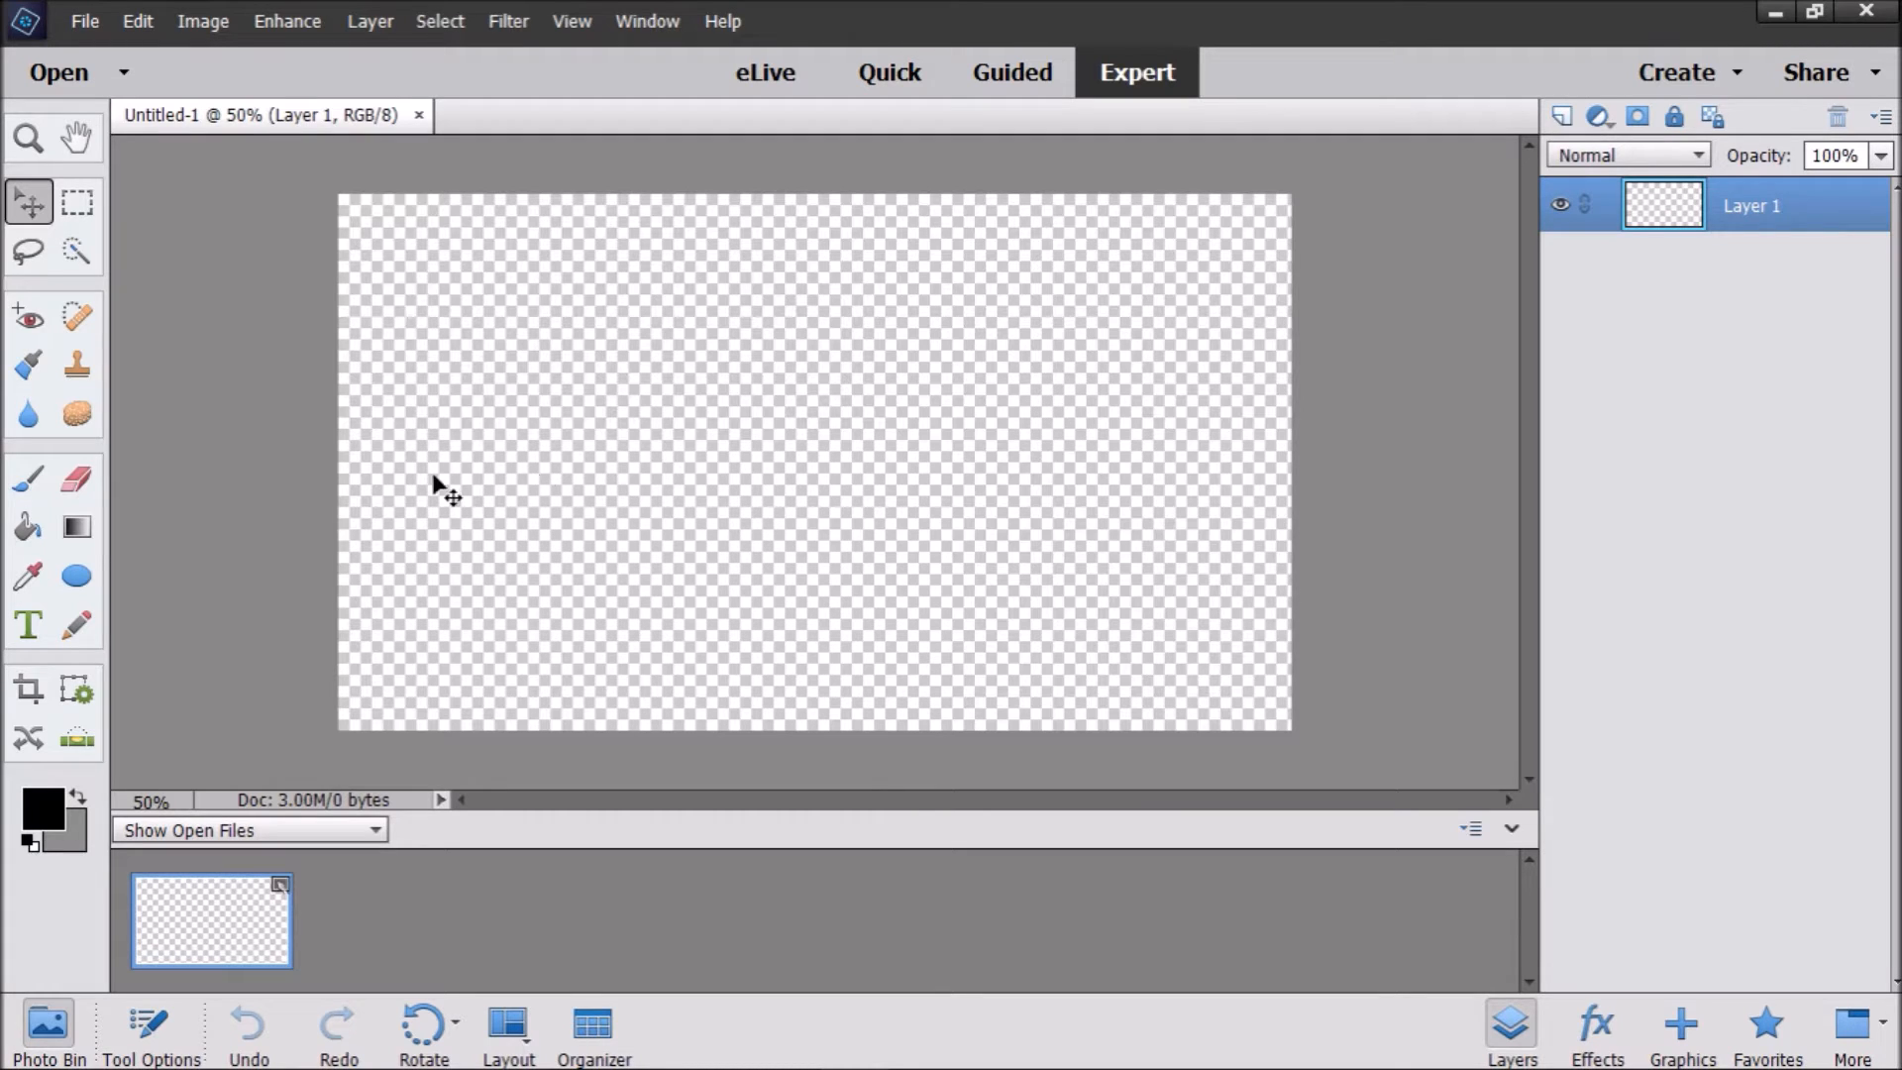
Add the horizontal text "© Crafting While Caffeinated" across the middle of the canvas
{"action": "left_click", "coordinate": [27, 634]}
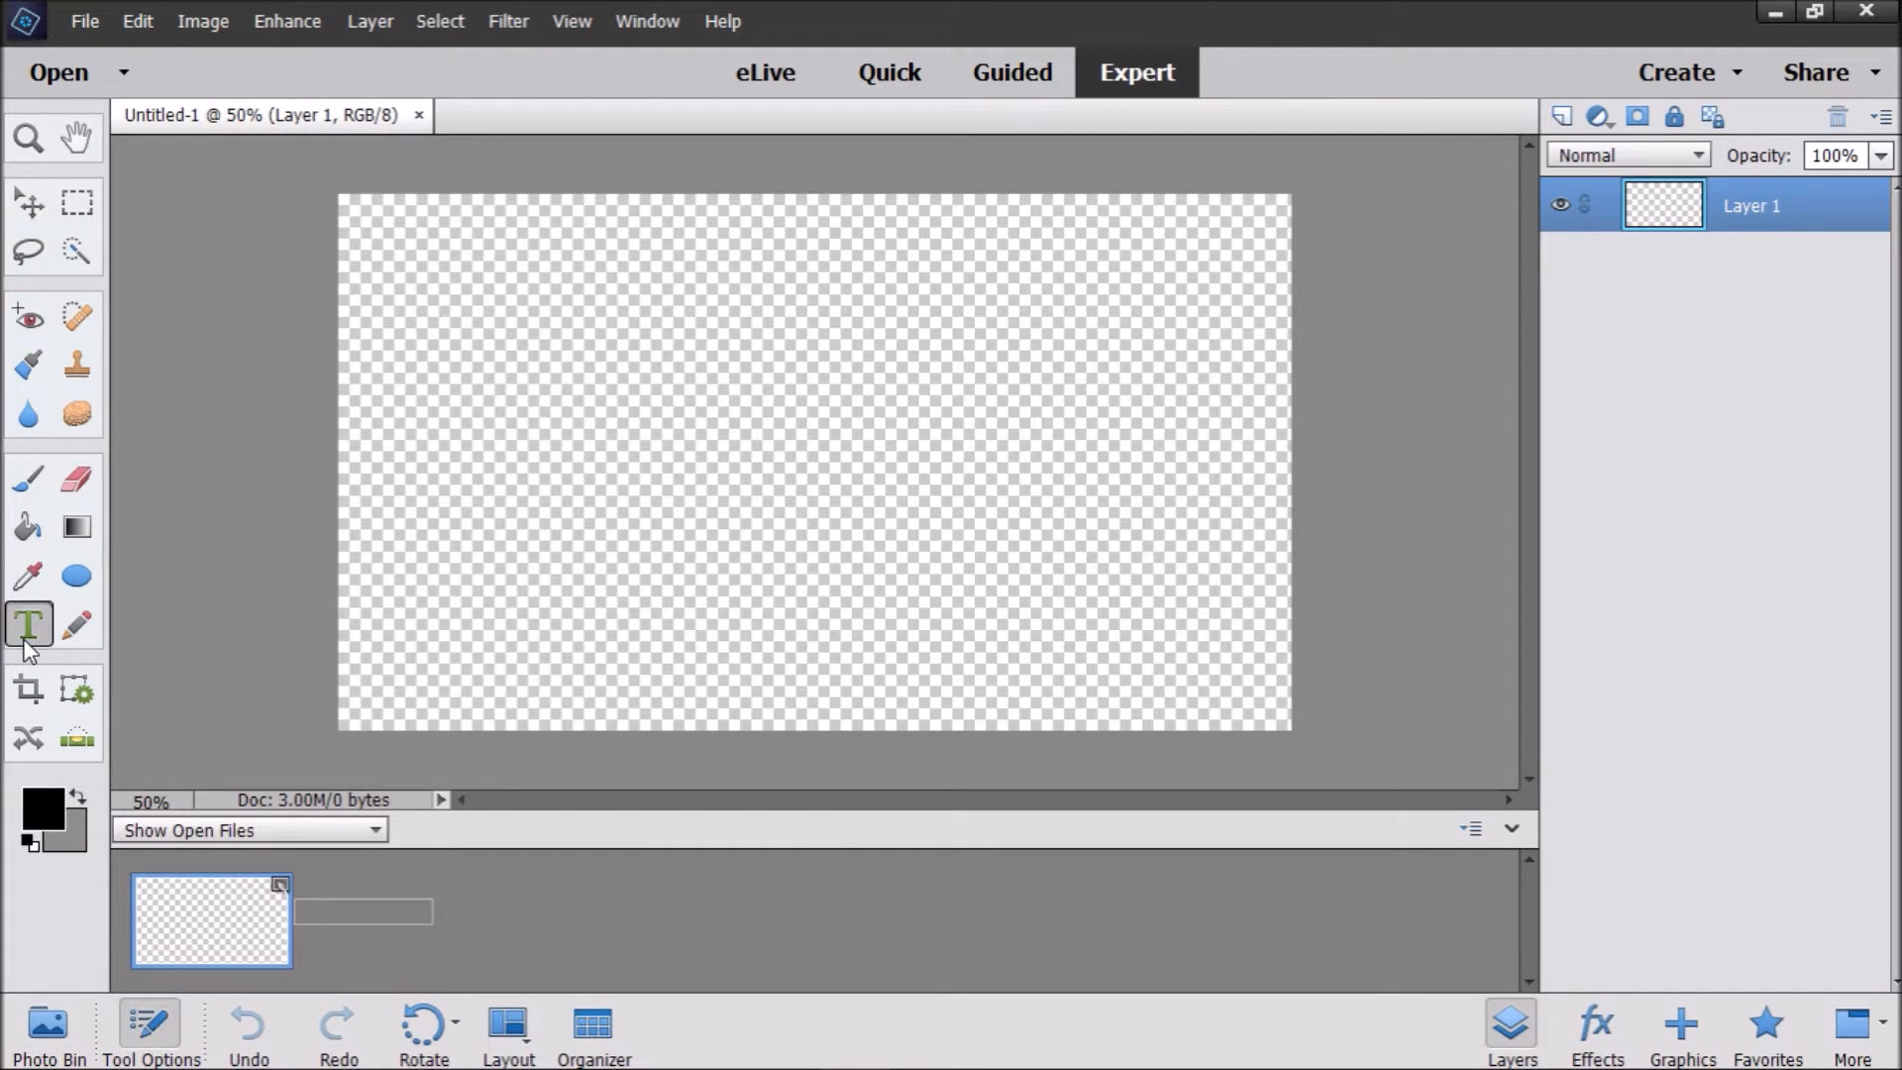
{"action": "left_click", "coordinate": [841, 471]}
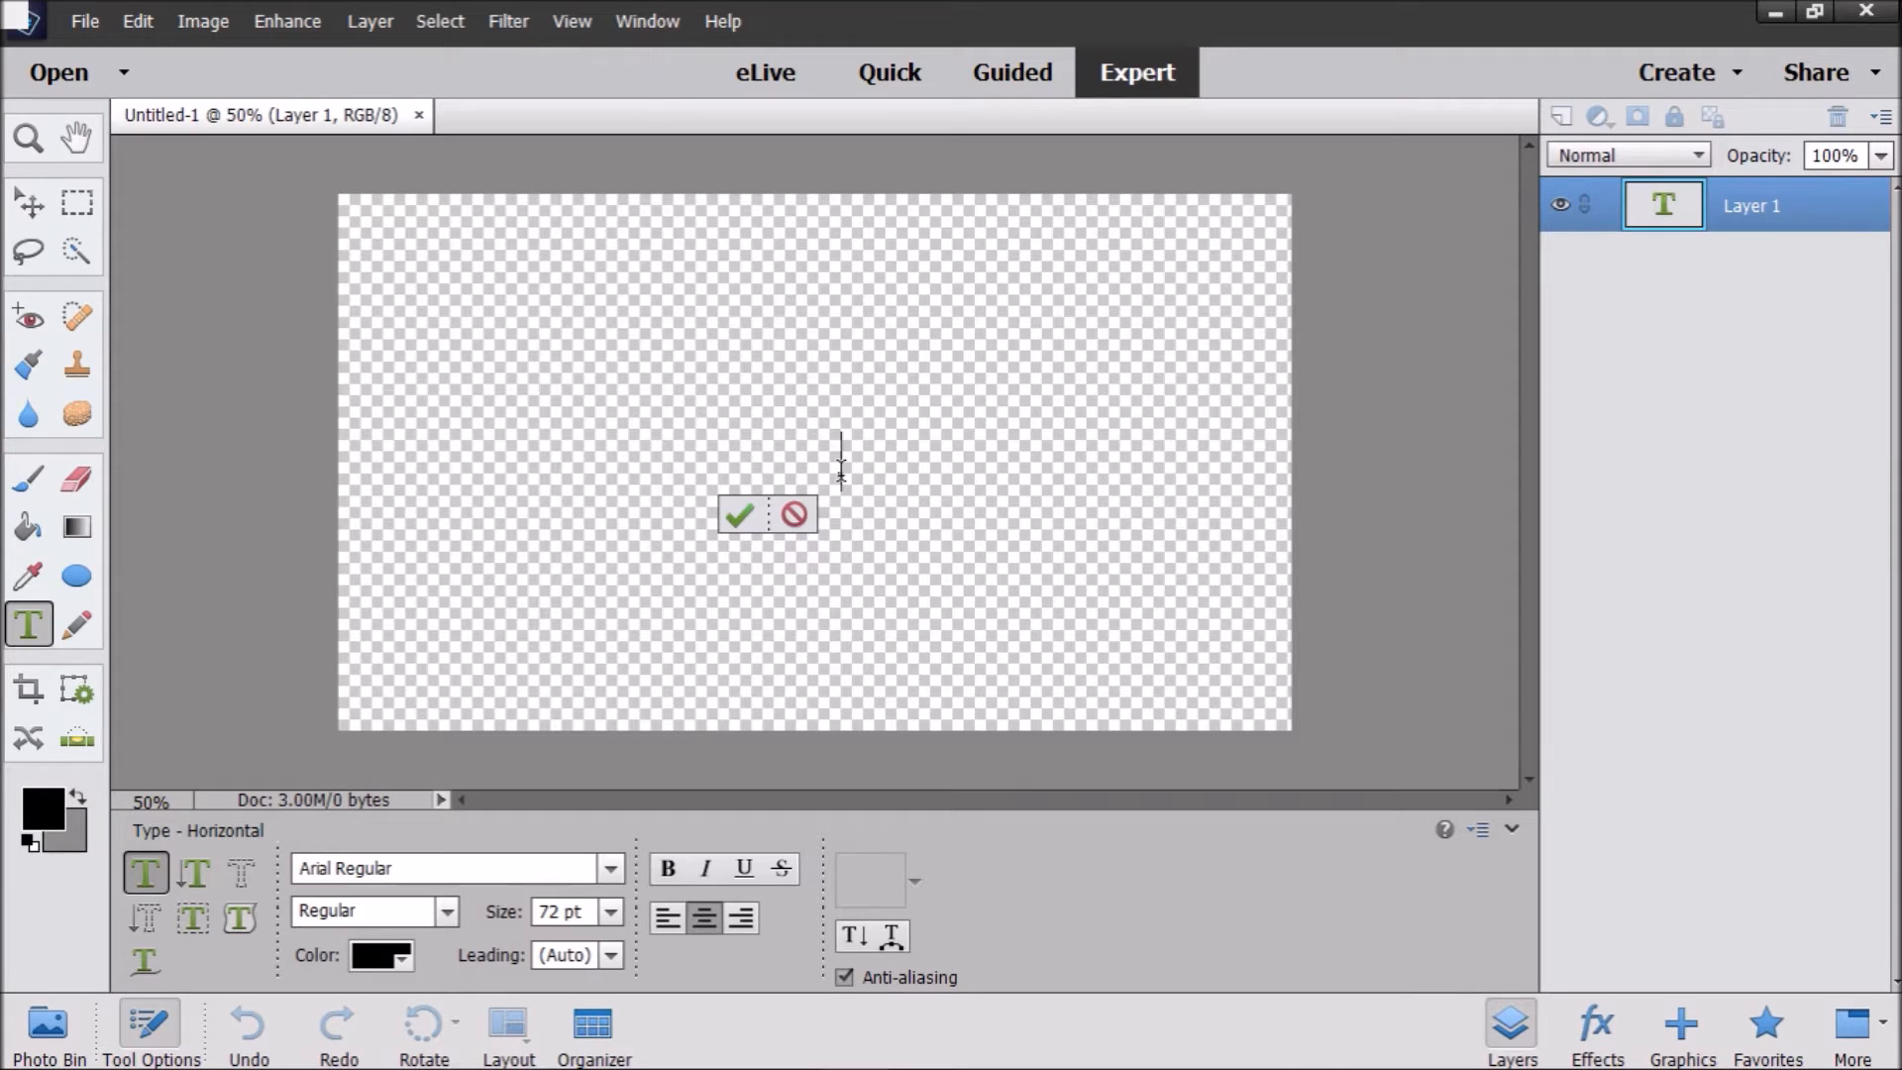
{"action": "type", "text": "©"}
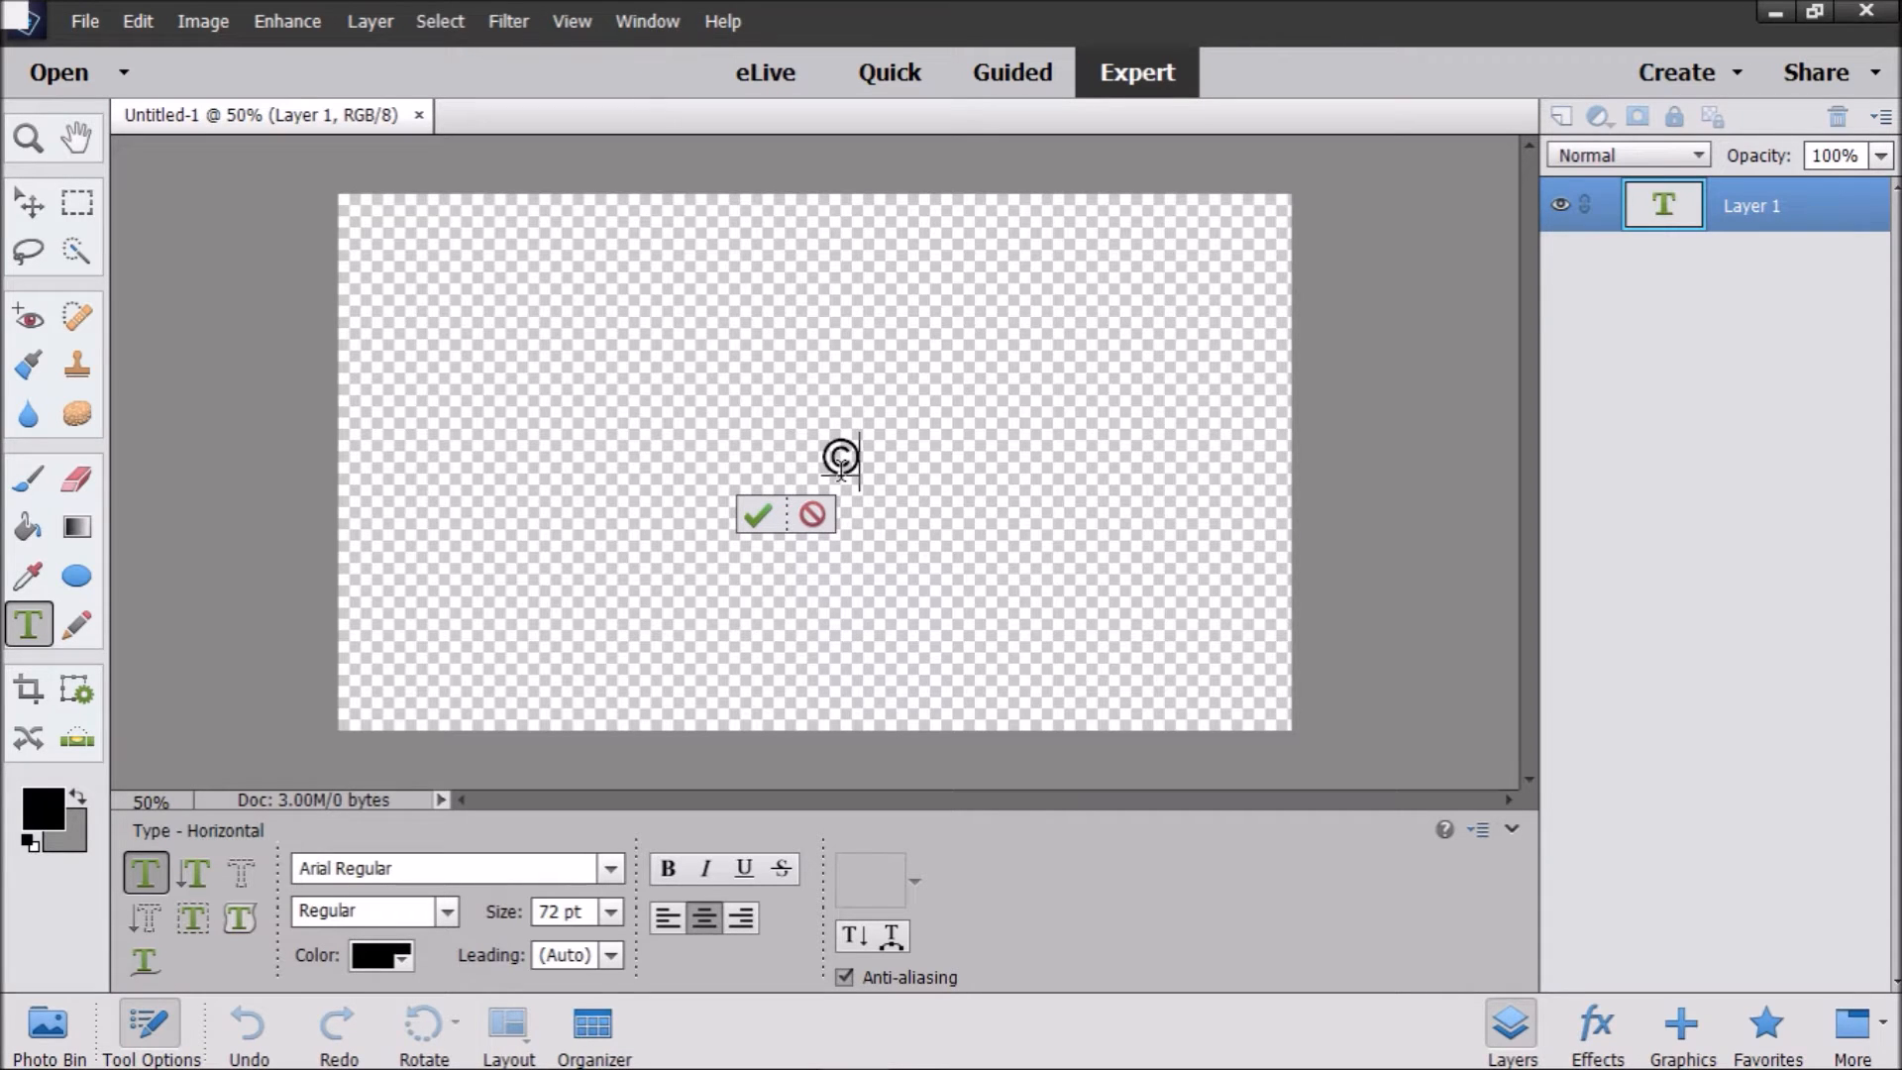
{"action": "type", "text": " Cra"}
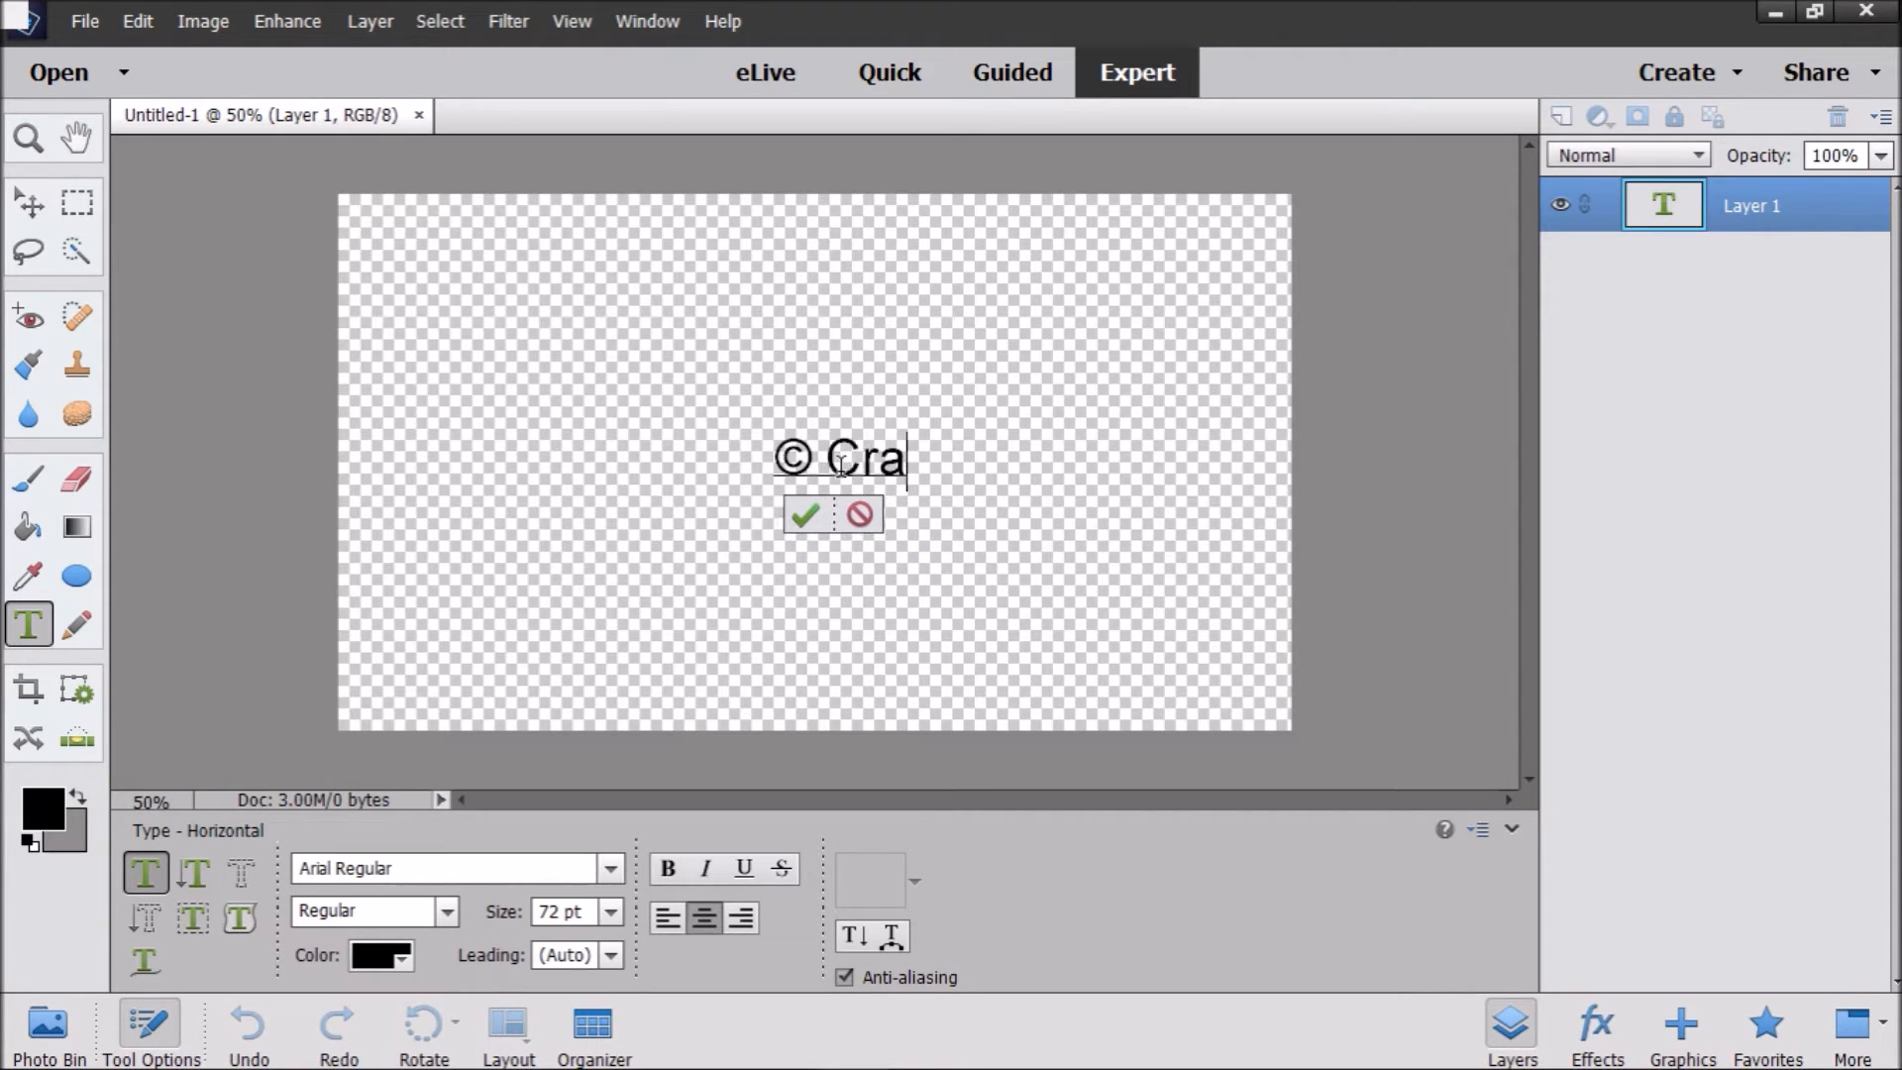
{"action": "type", "text": "fting While Cf"}
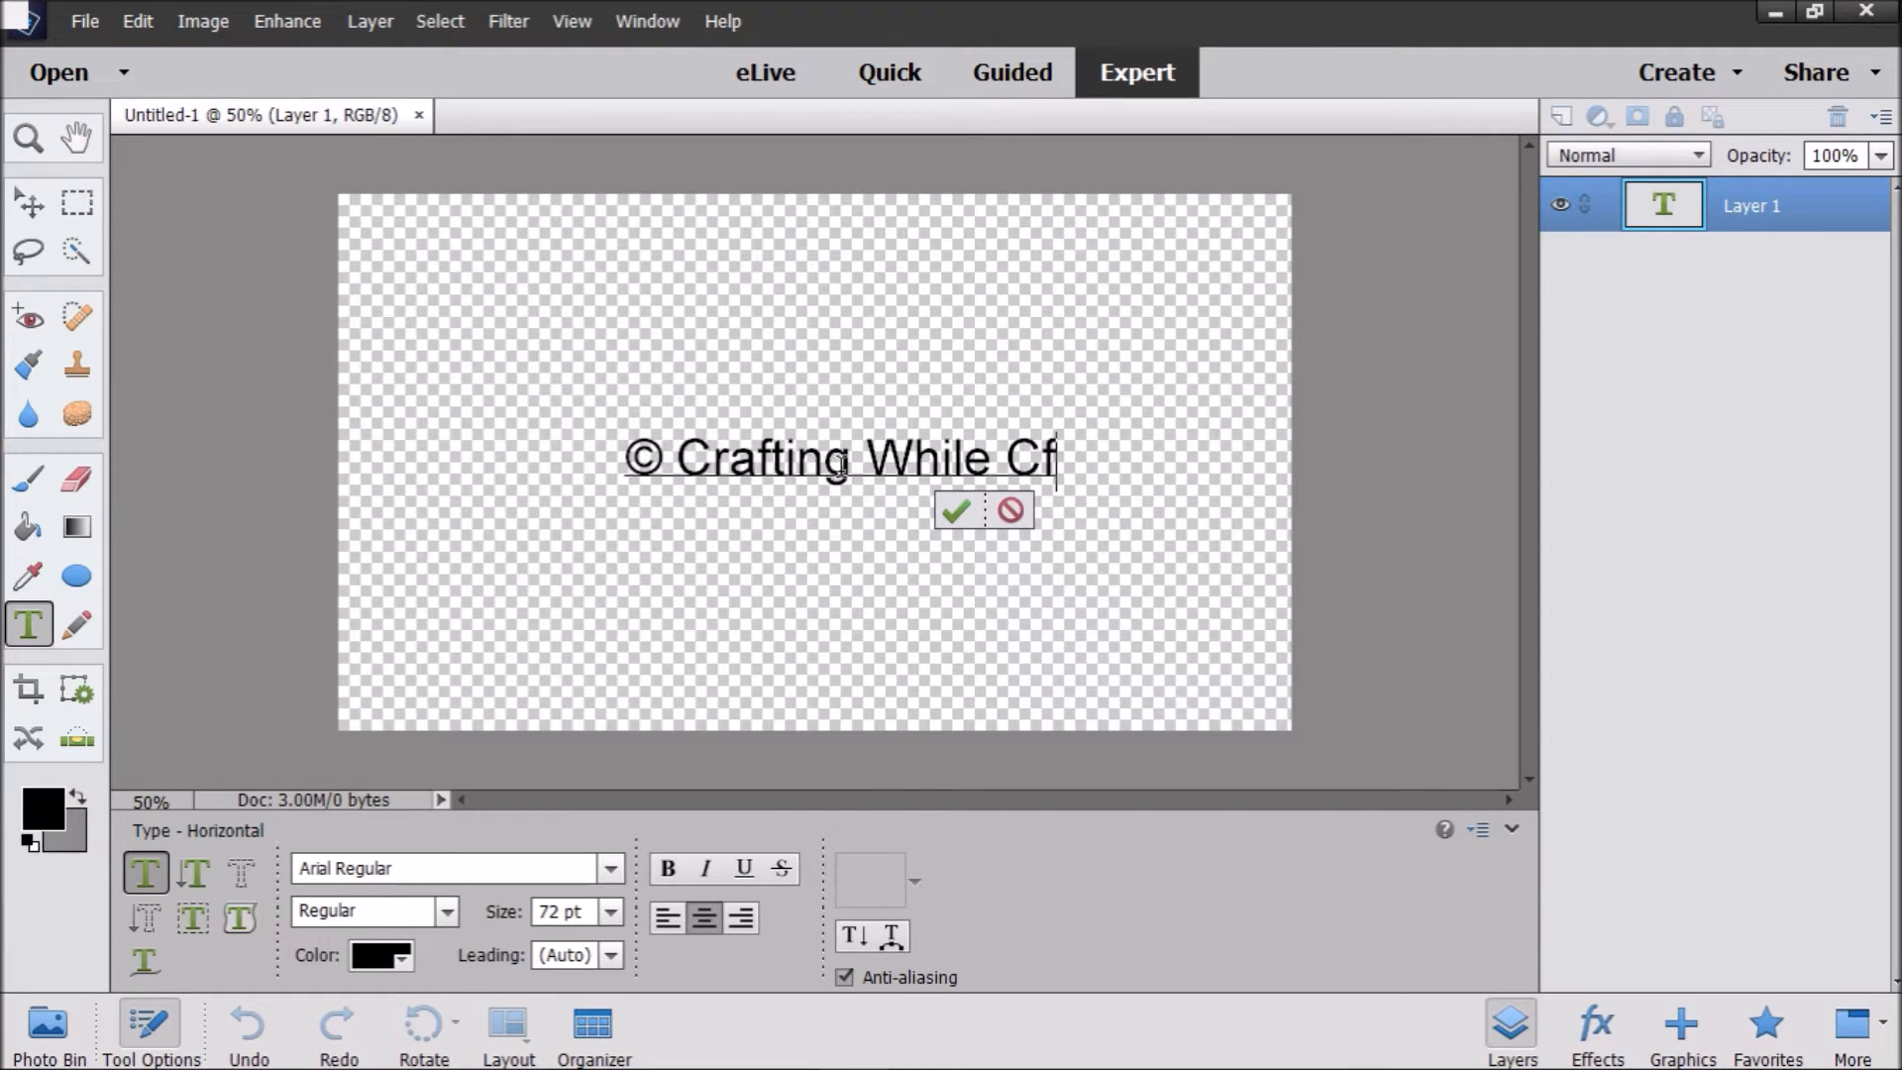
{"action": "key", "text": "BackSpace"}
{"action": "type", "text": "affeinated"}
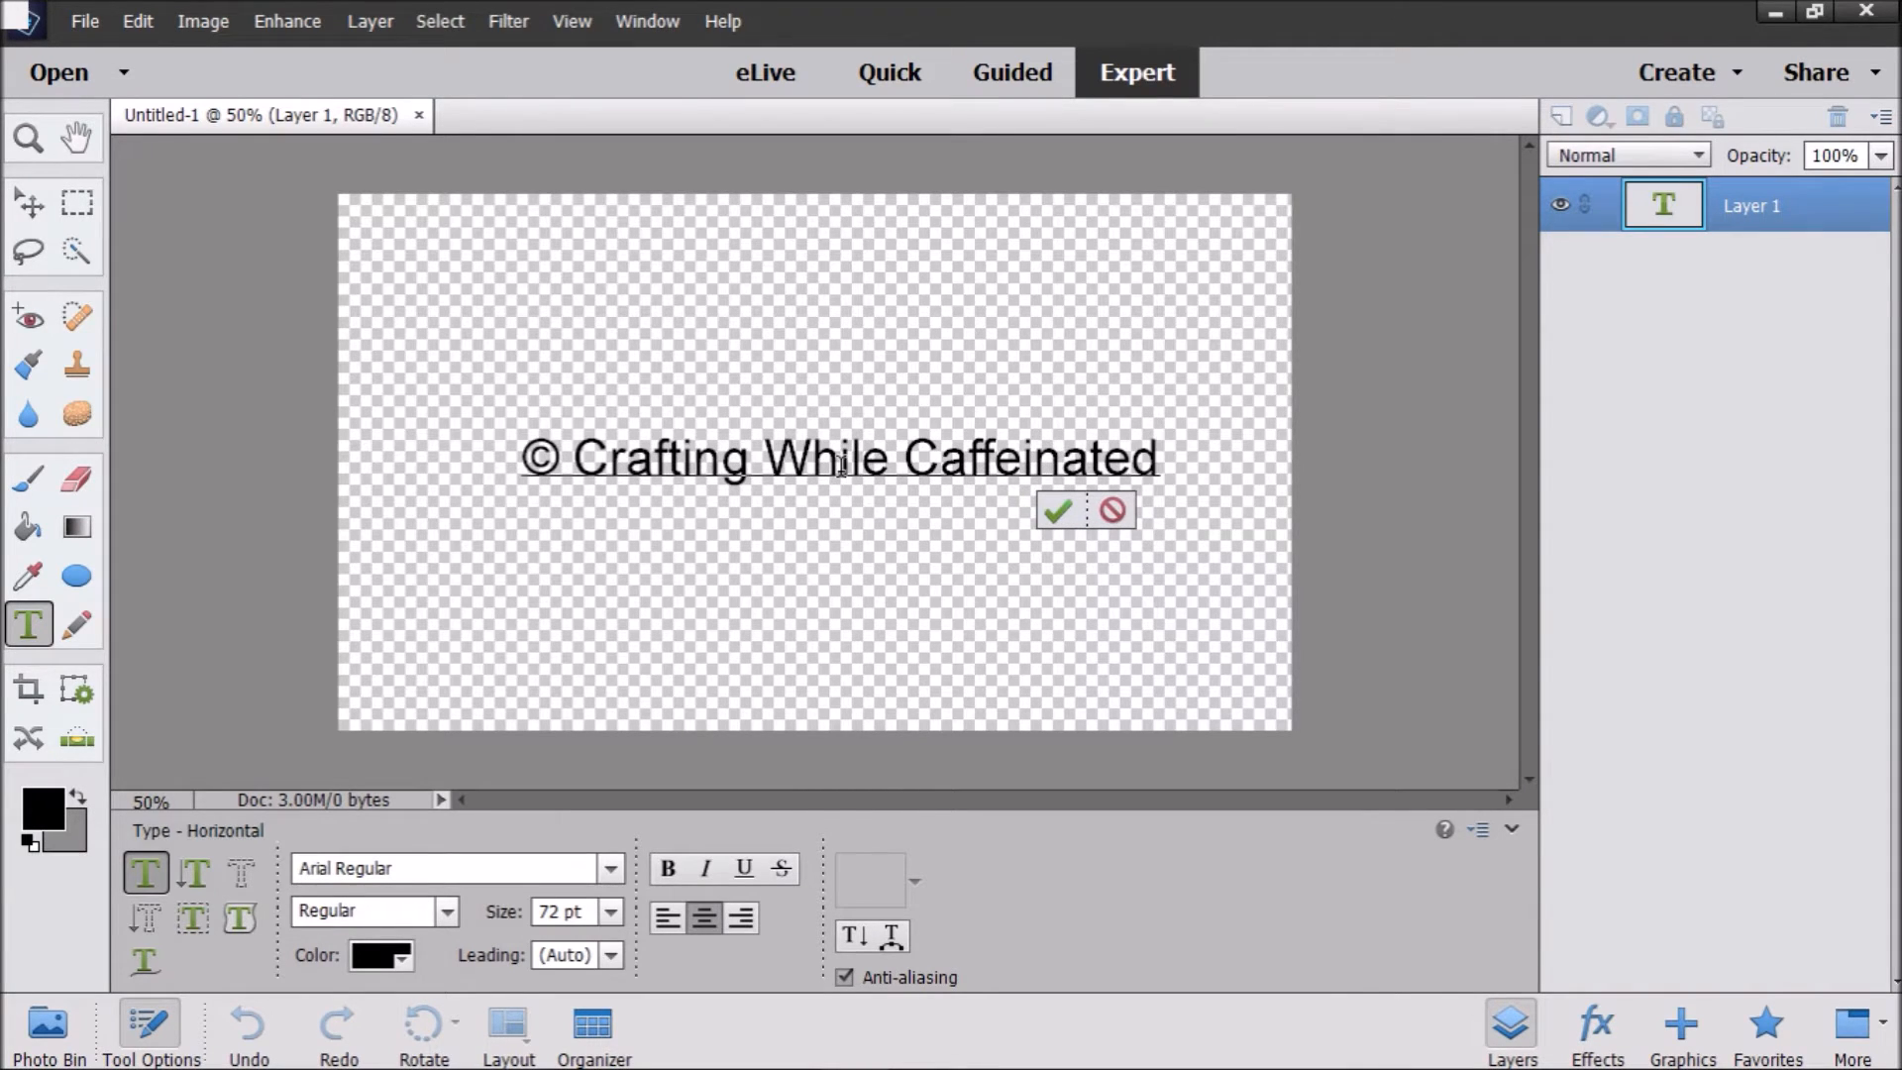
{"action": "left_click", "coordinate": [1062, 511]}
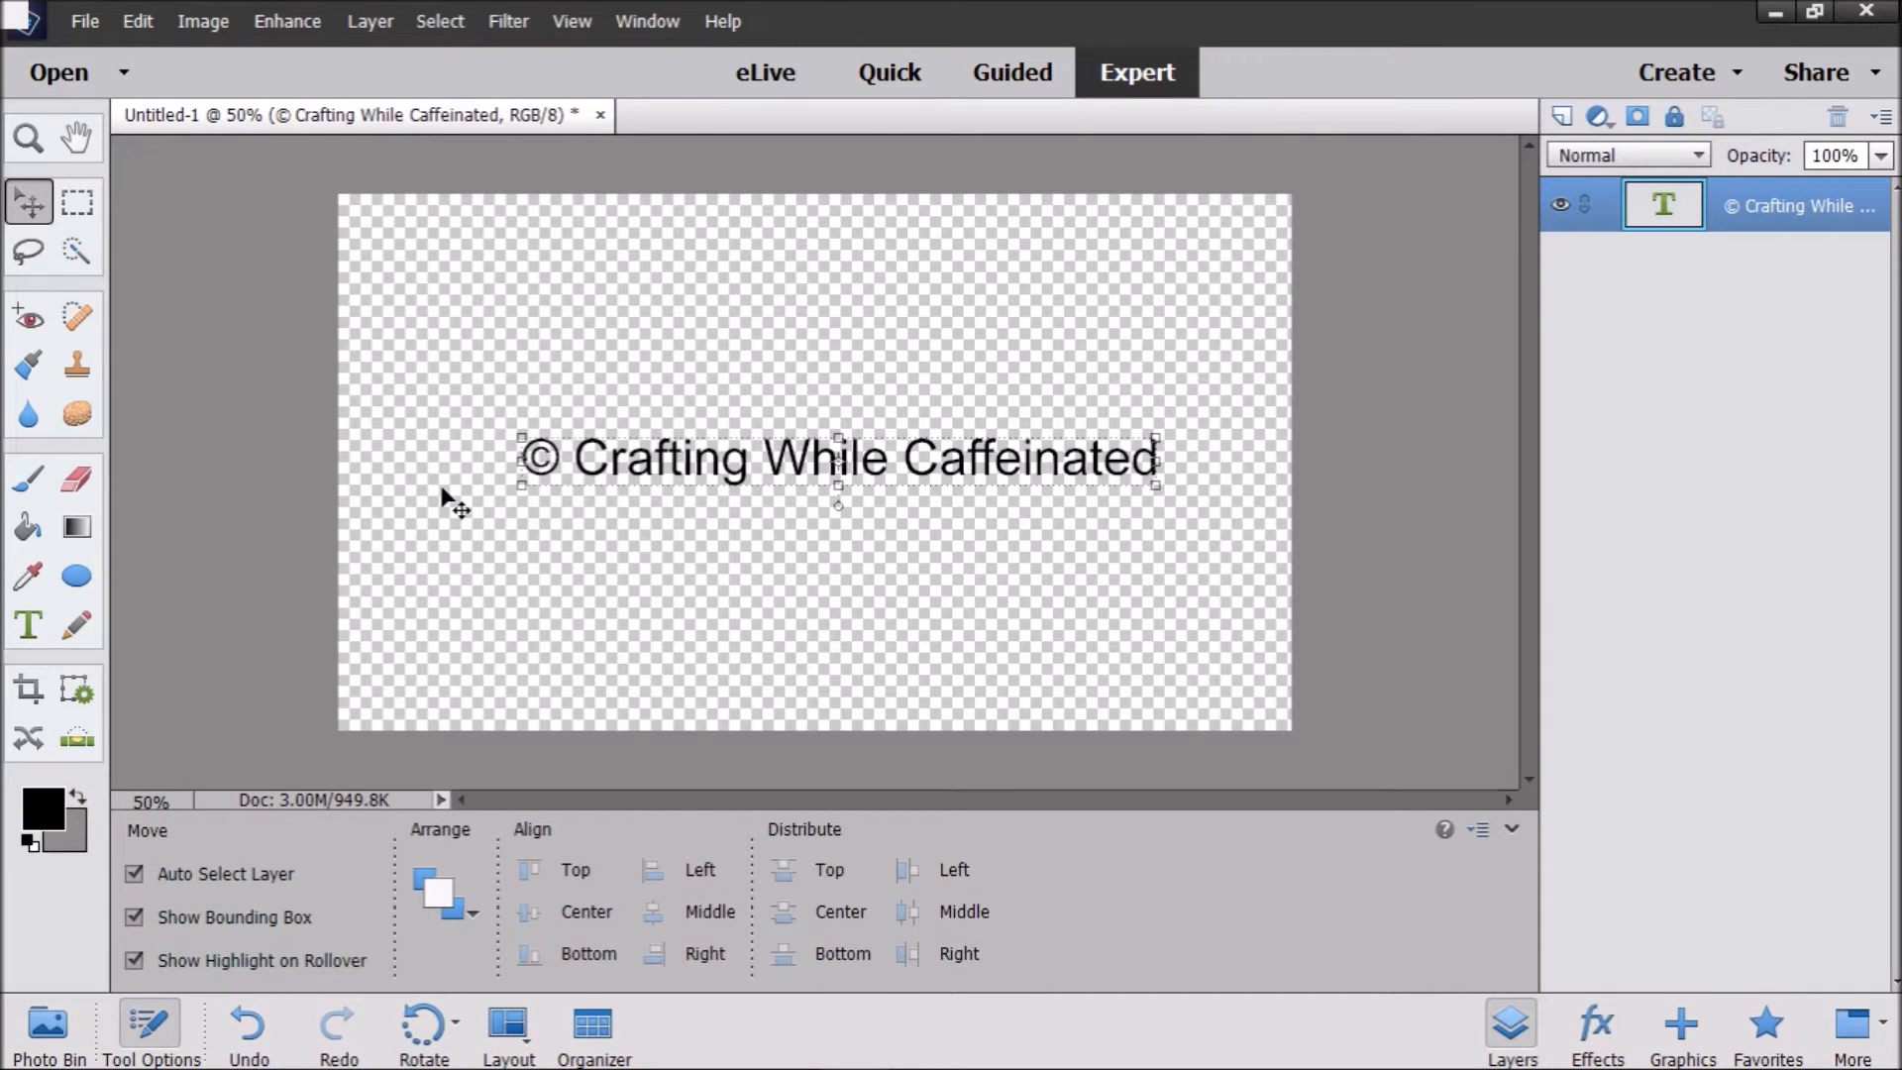
Scale the text proportionally to about 149% and nudge it so it spans the full canvas width
{"action": "left_click_drag", "start_coordinate": [522, 490], "coordinate": [356, 591]}
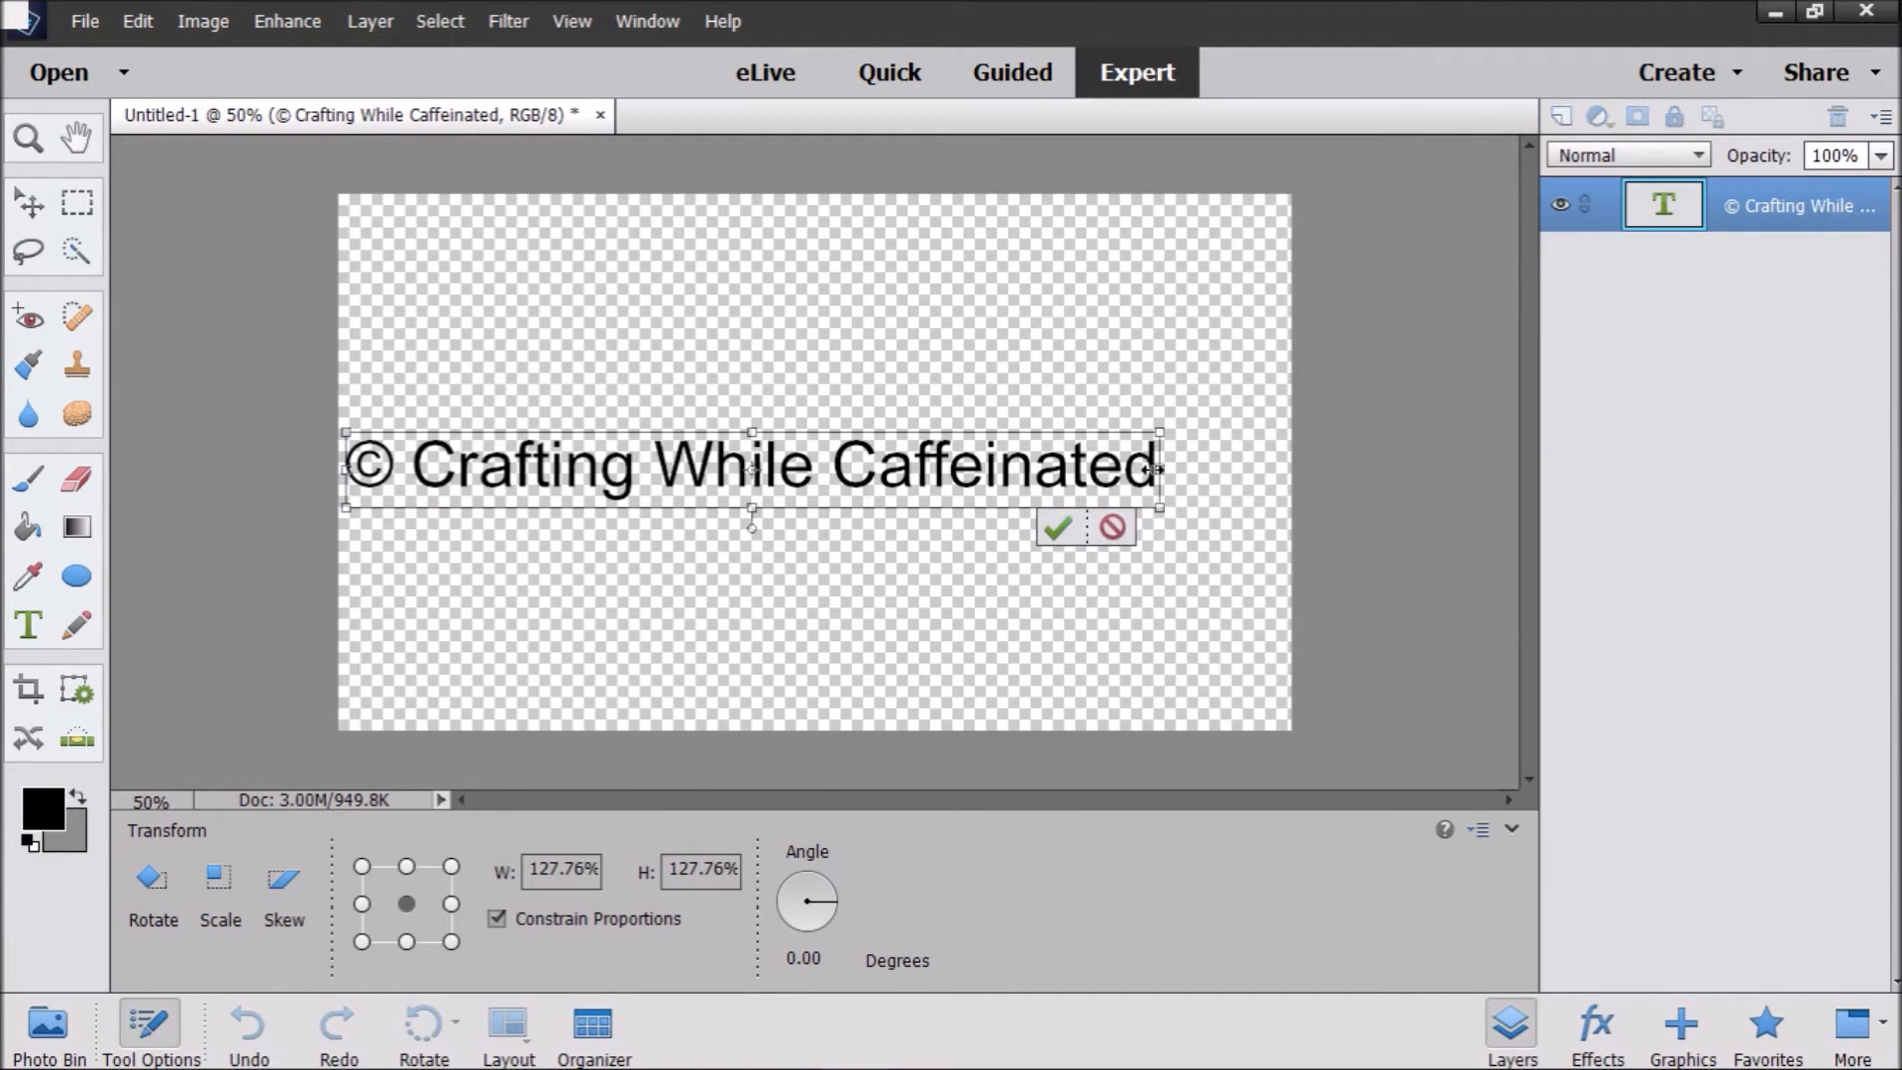
{"action": "left_click_drag", "start_coordinate": [1162, 511], "coordinate": [1288, 556]}
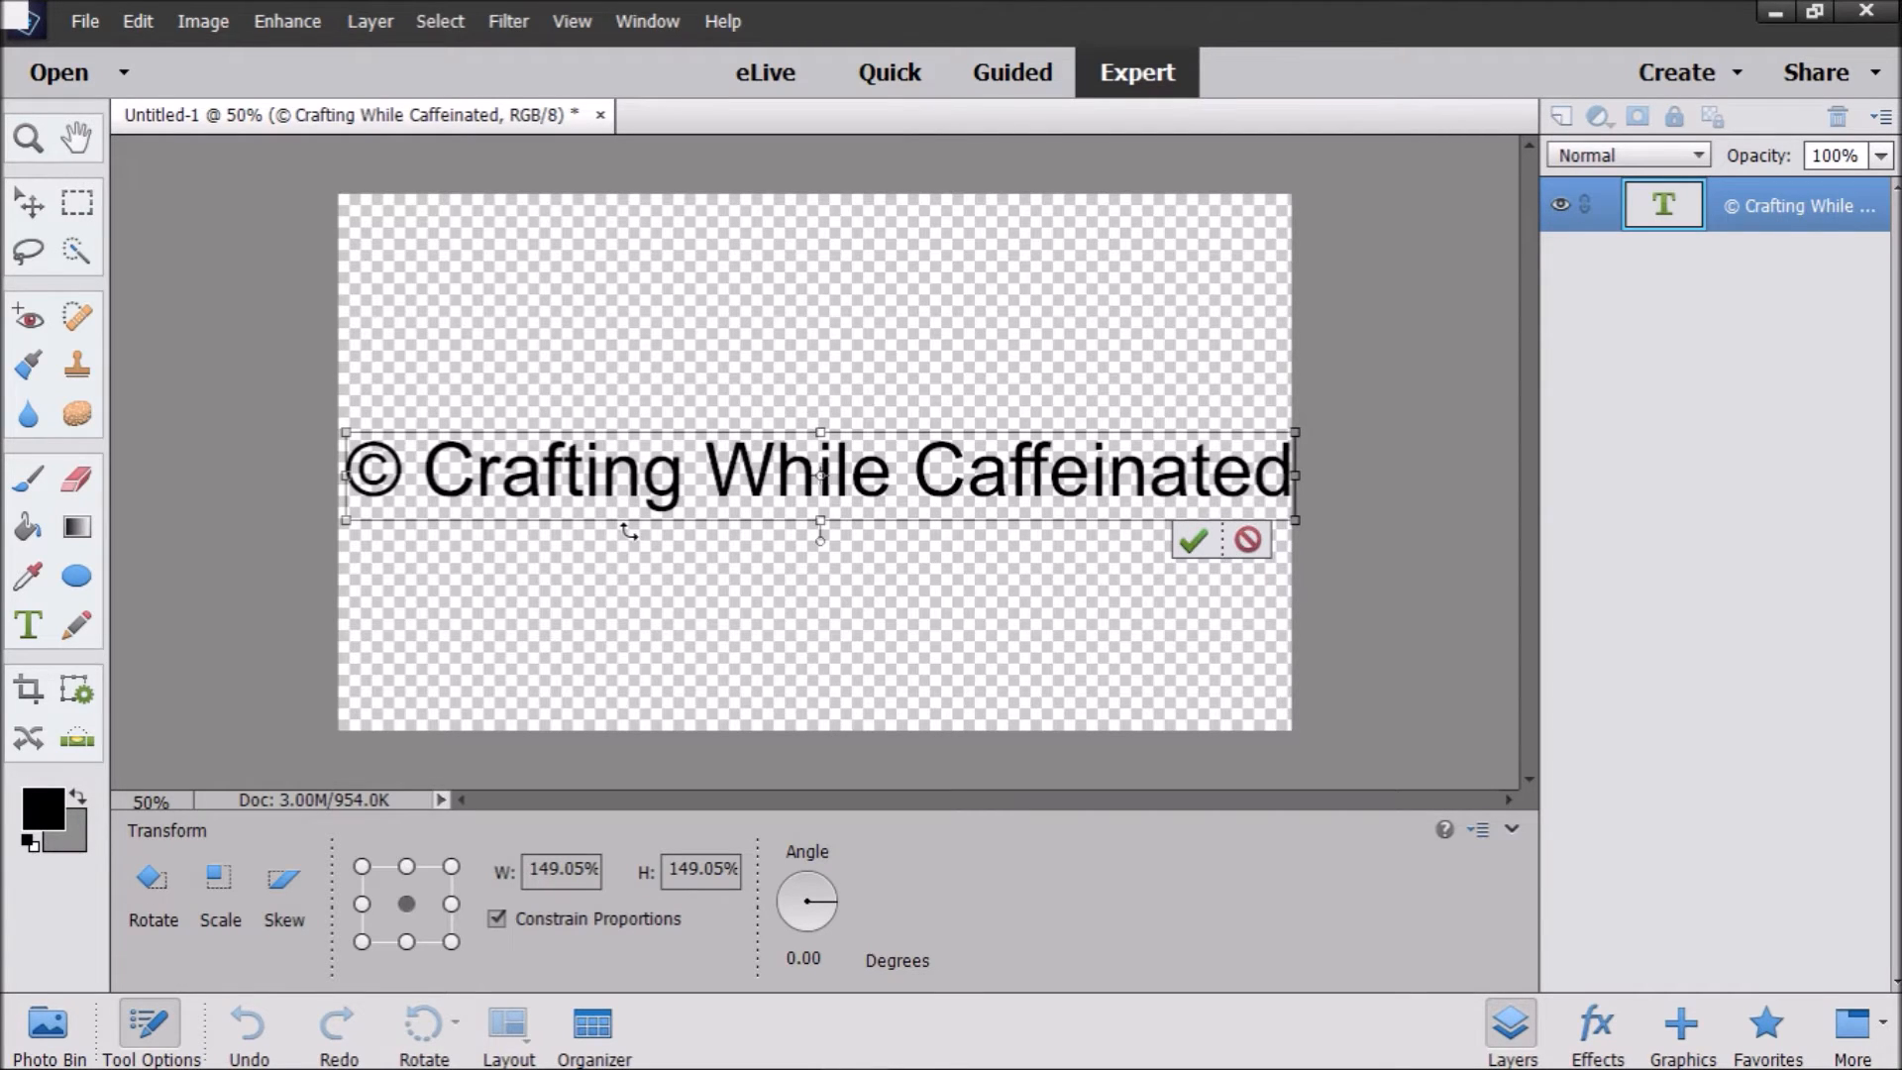
{"action": "key", "text": "Left"}
{"action": "key", "text": "Left"}
{"action": "key", "text": "Left"}
{"action": "key", "text": "Left"}
{"action": "key", "text": "Left"}
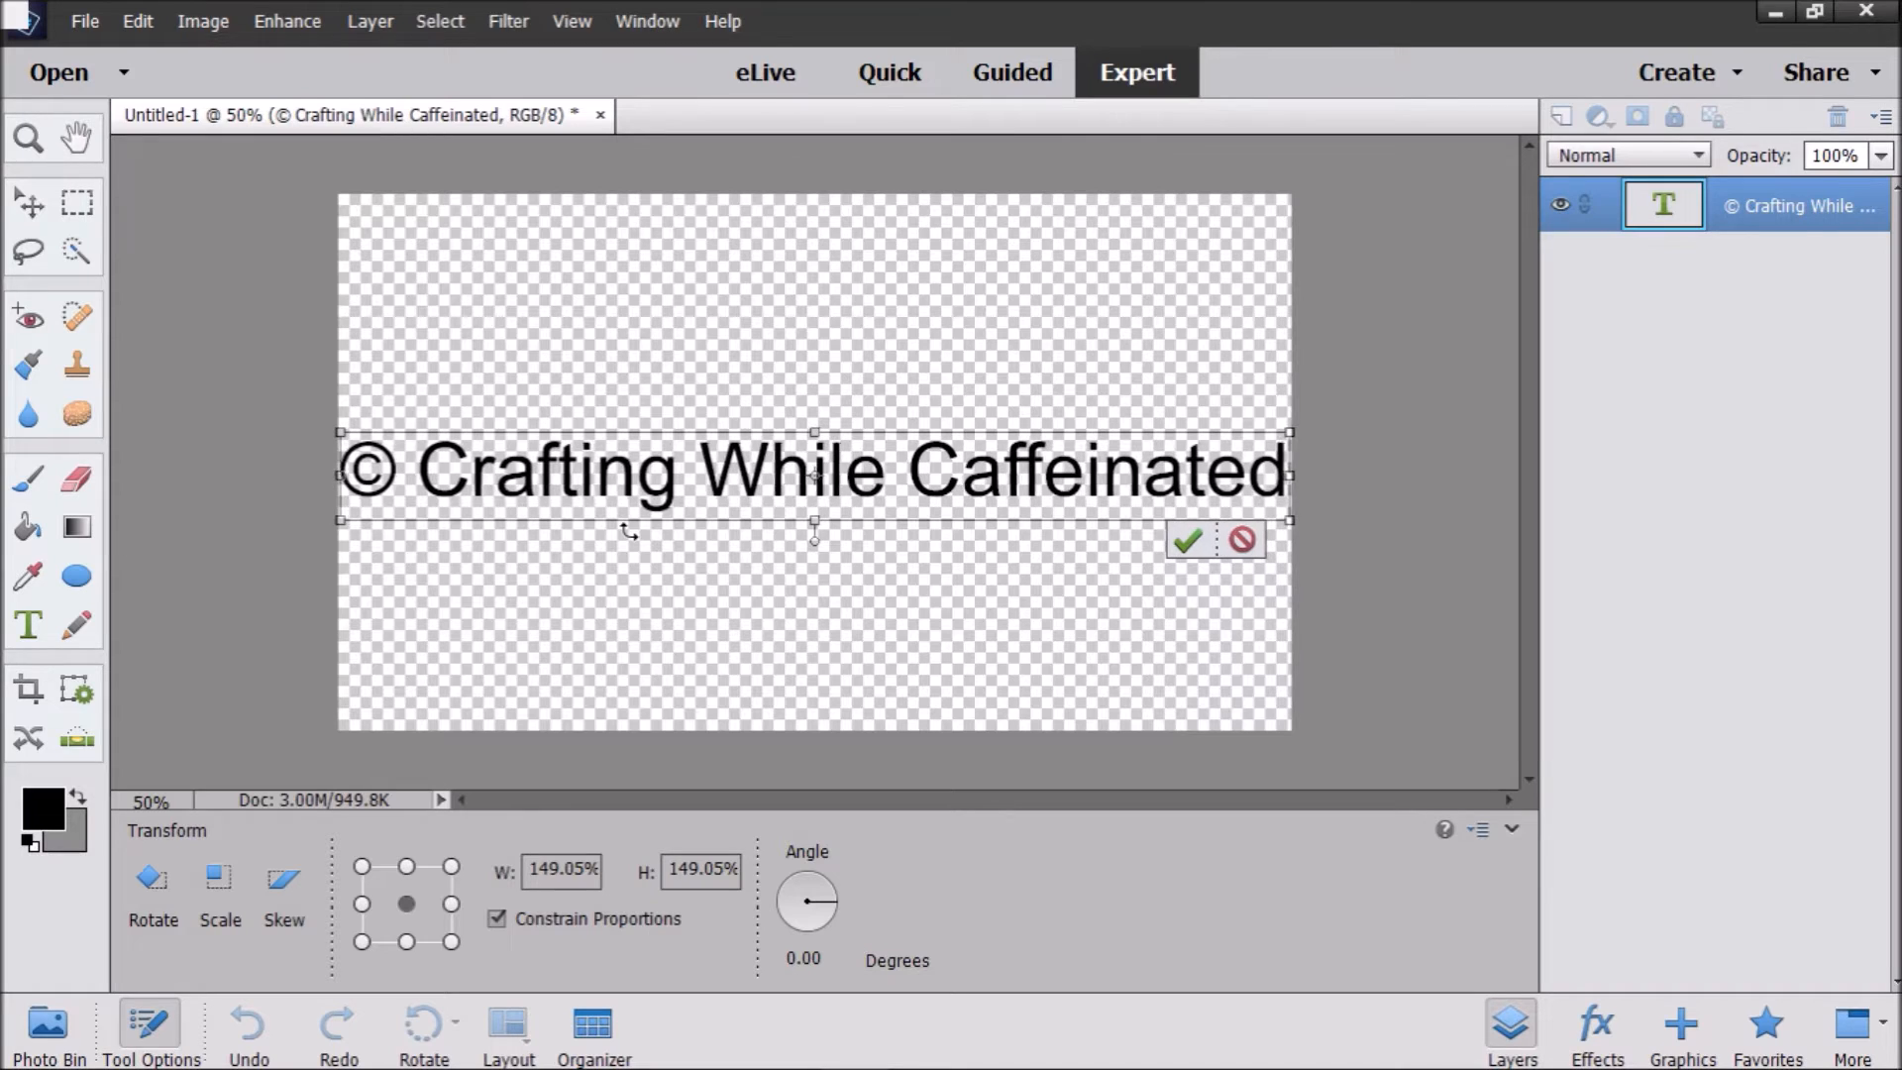
{"action": "key", "text": "Right"}
{"action": "left_click", "coordinate": [1186, 539]}
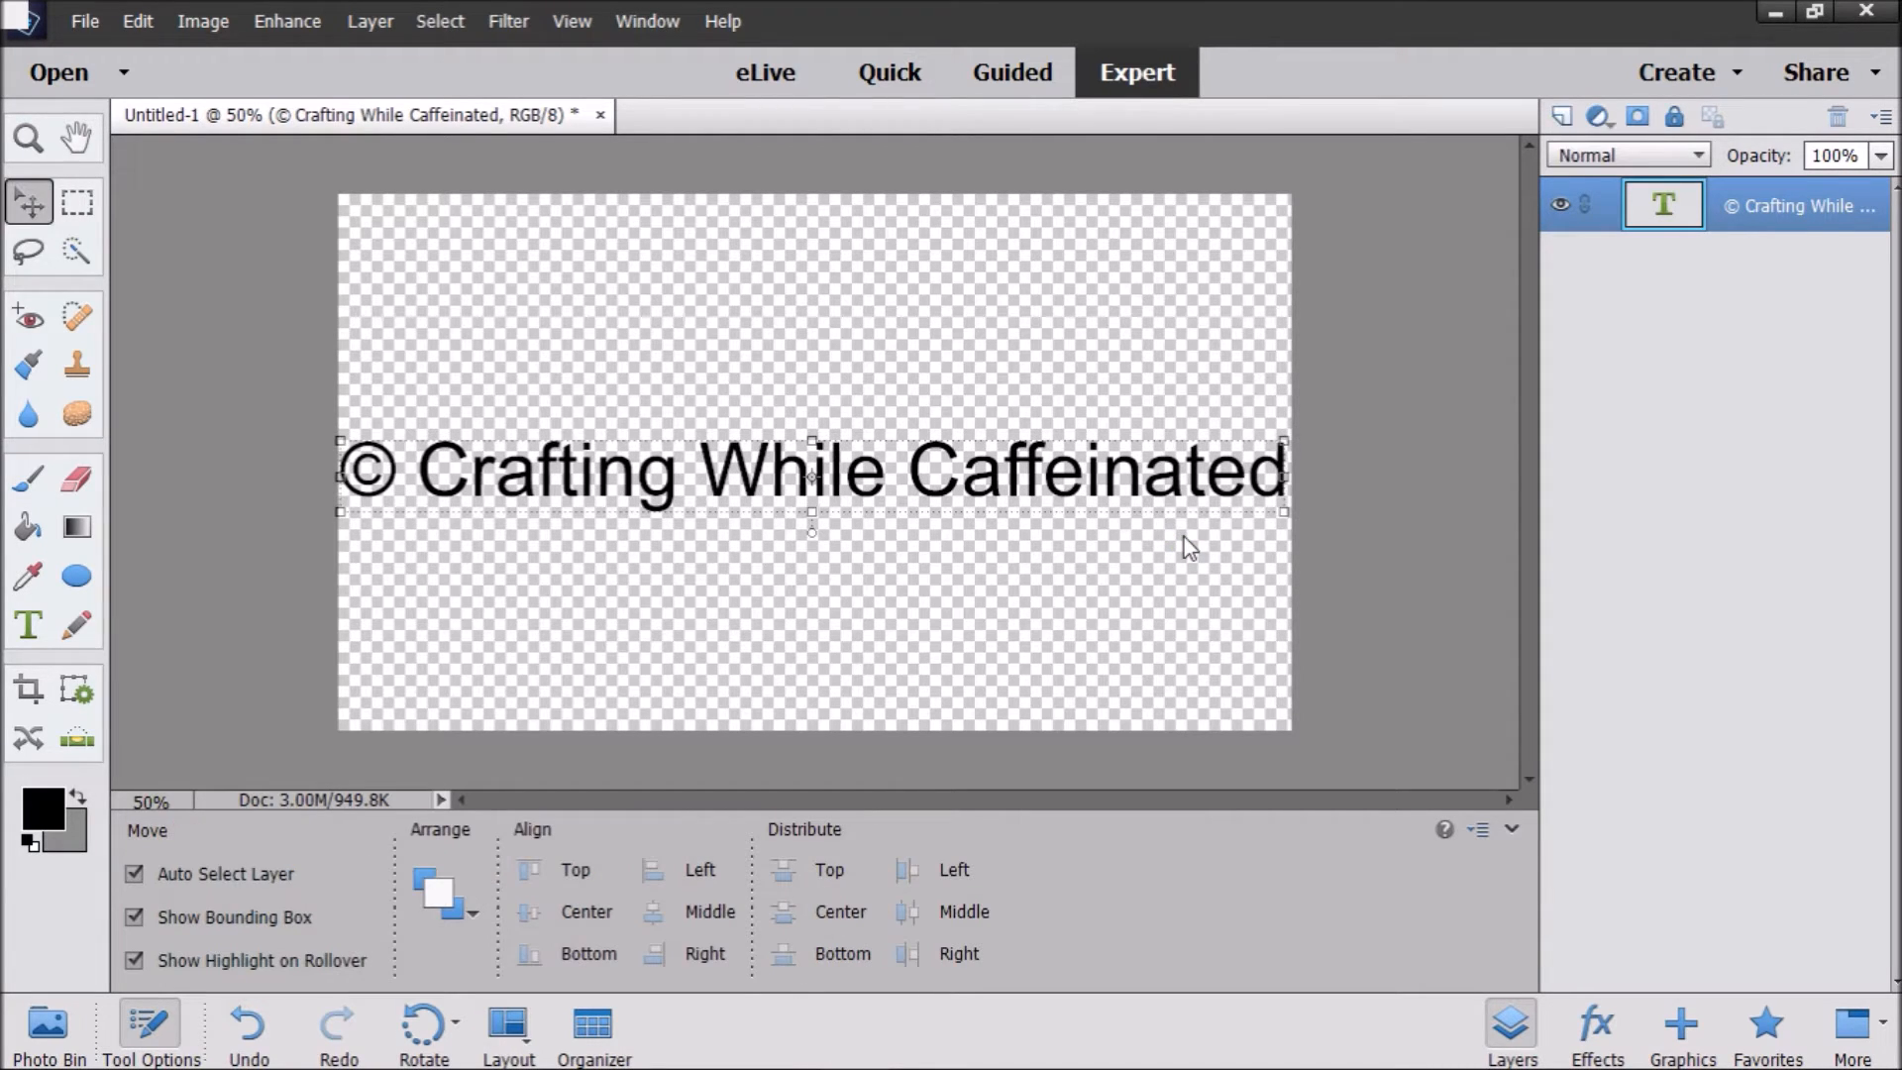
Draw the Talk 12 custom shape from the Talk Bubbles set over the text, covering nearly the full canvas width
{"action": "left_click", "coordinate": [76, 587]}
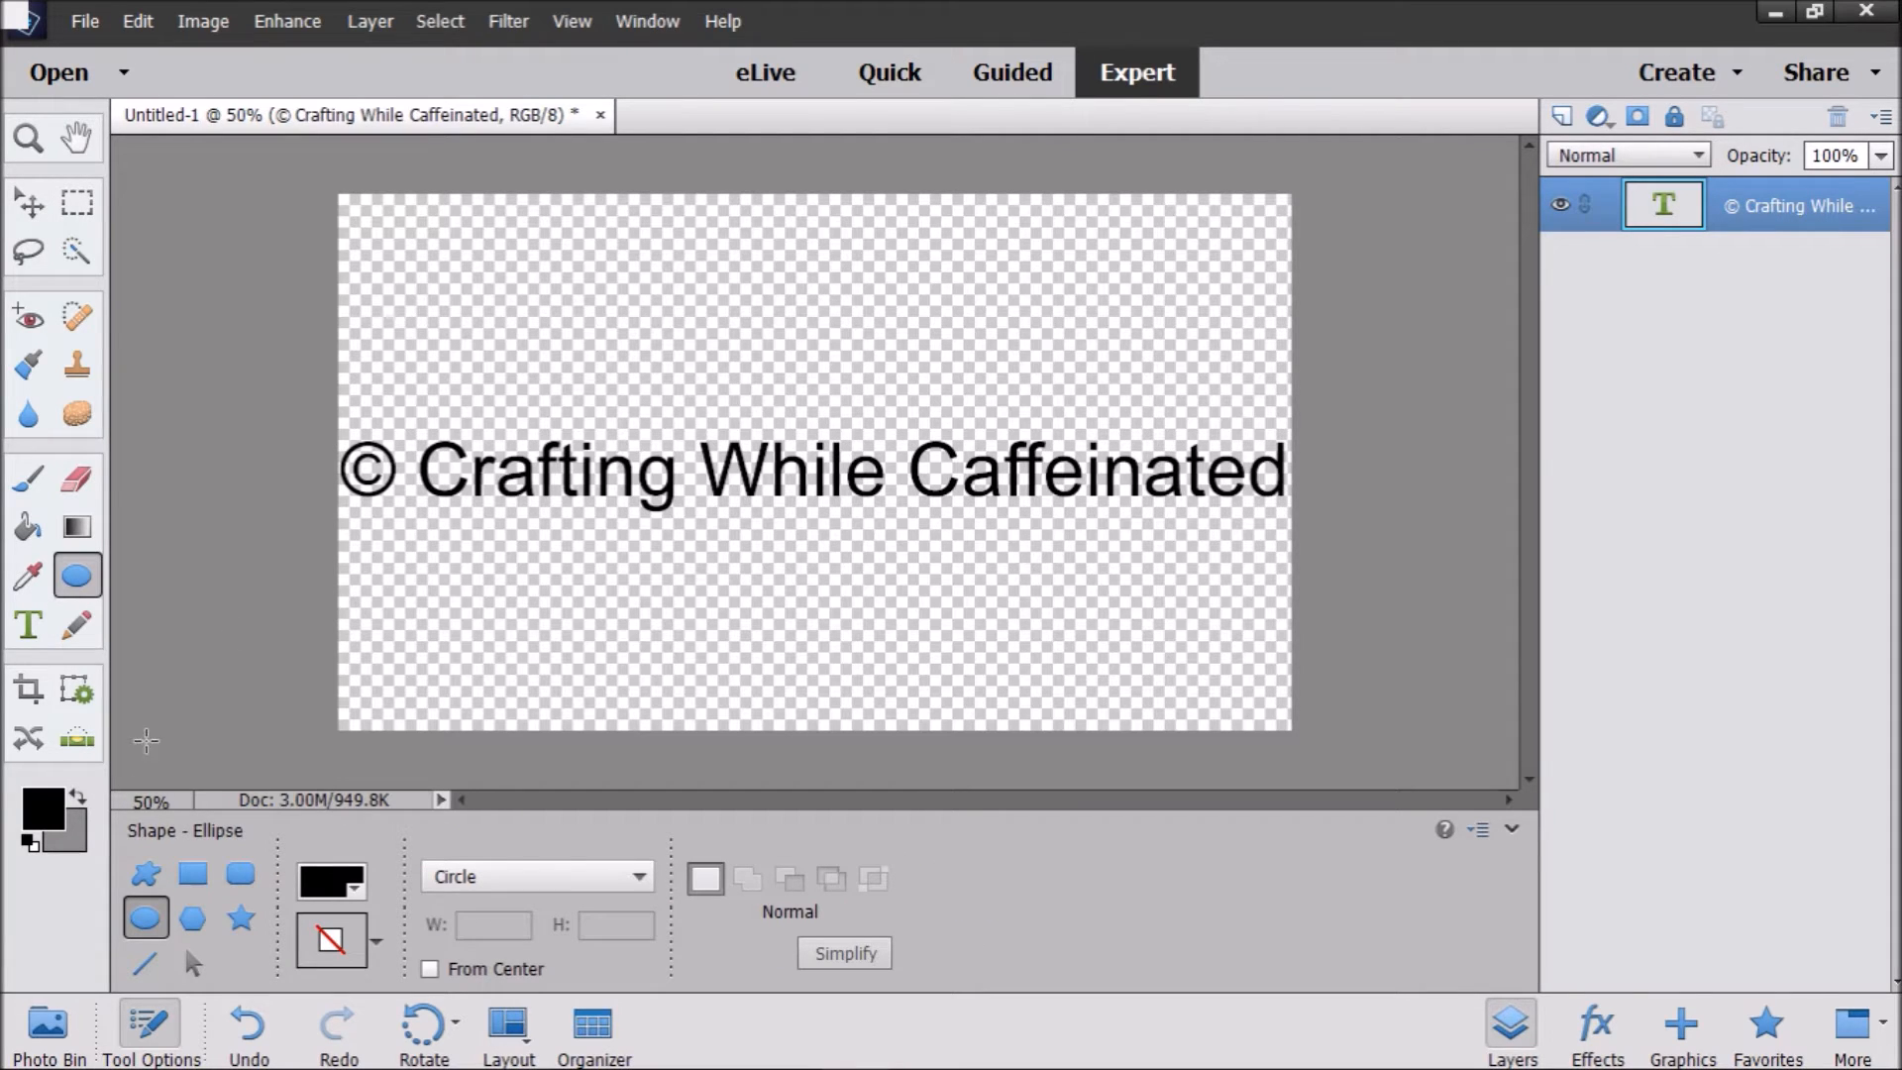
{"action": "left_click", "coordinate": [143, 873]}
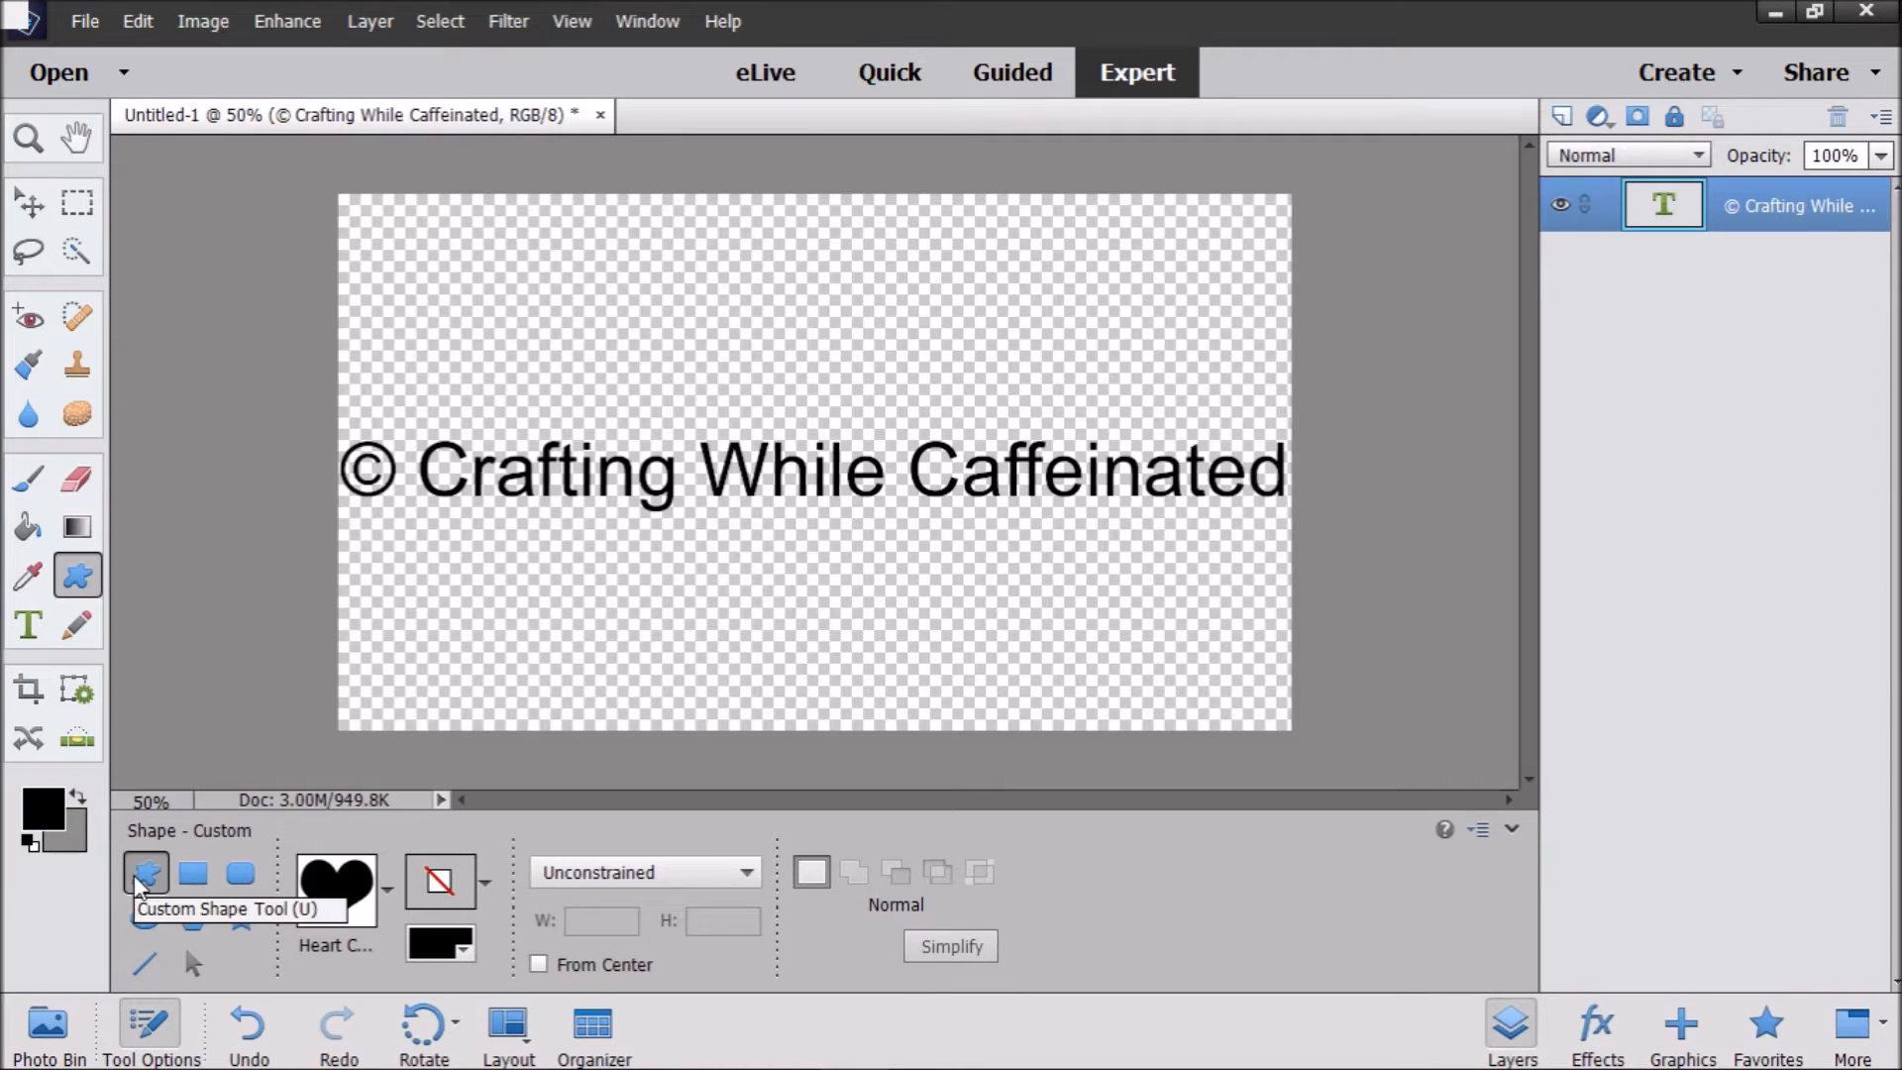
{"action": "left_click", "coordinate": [386, 888]}
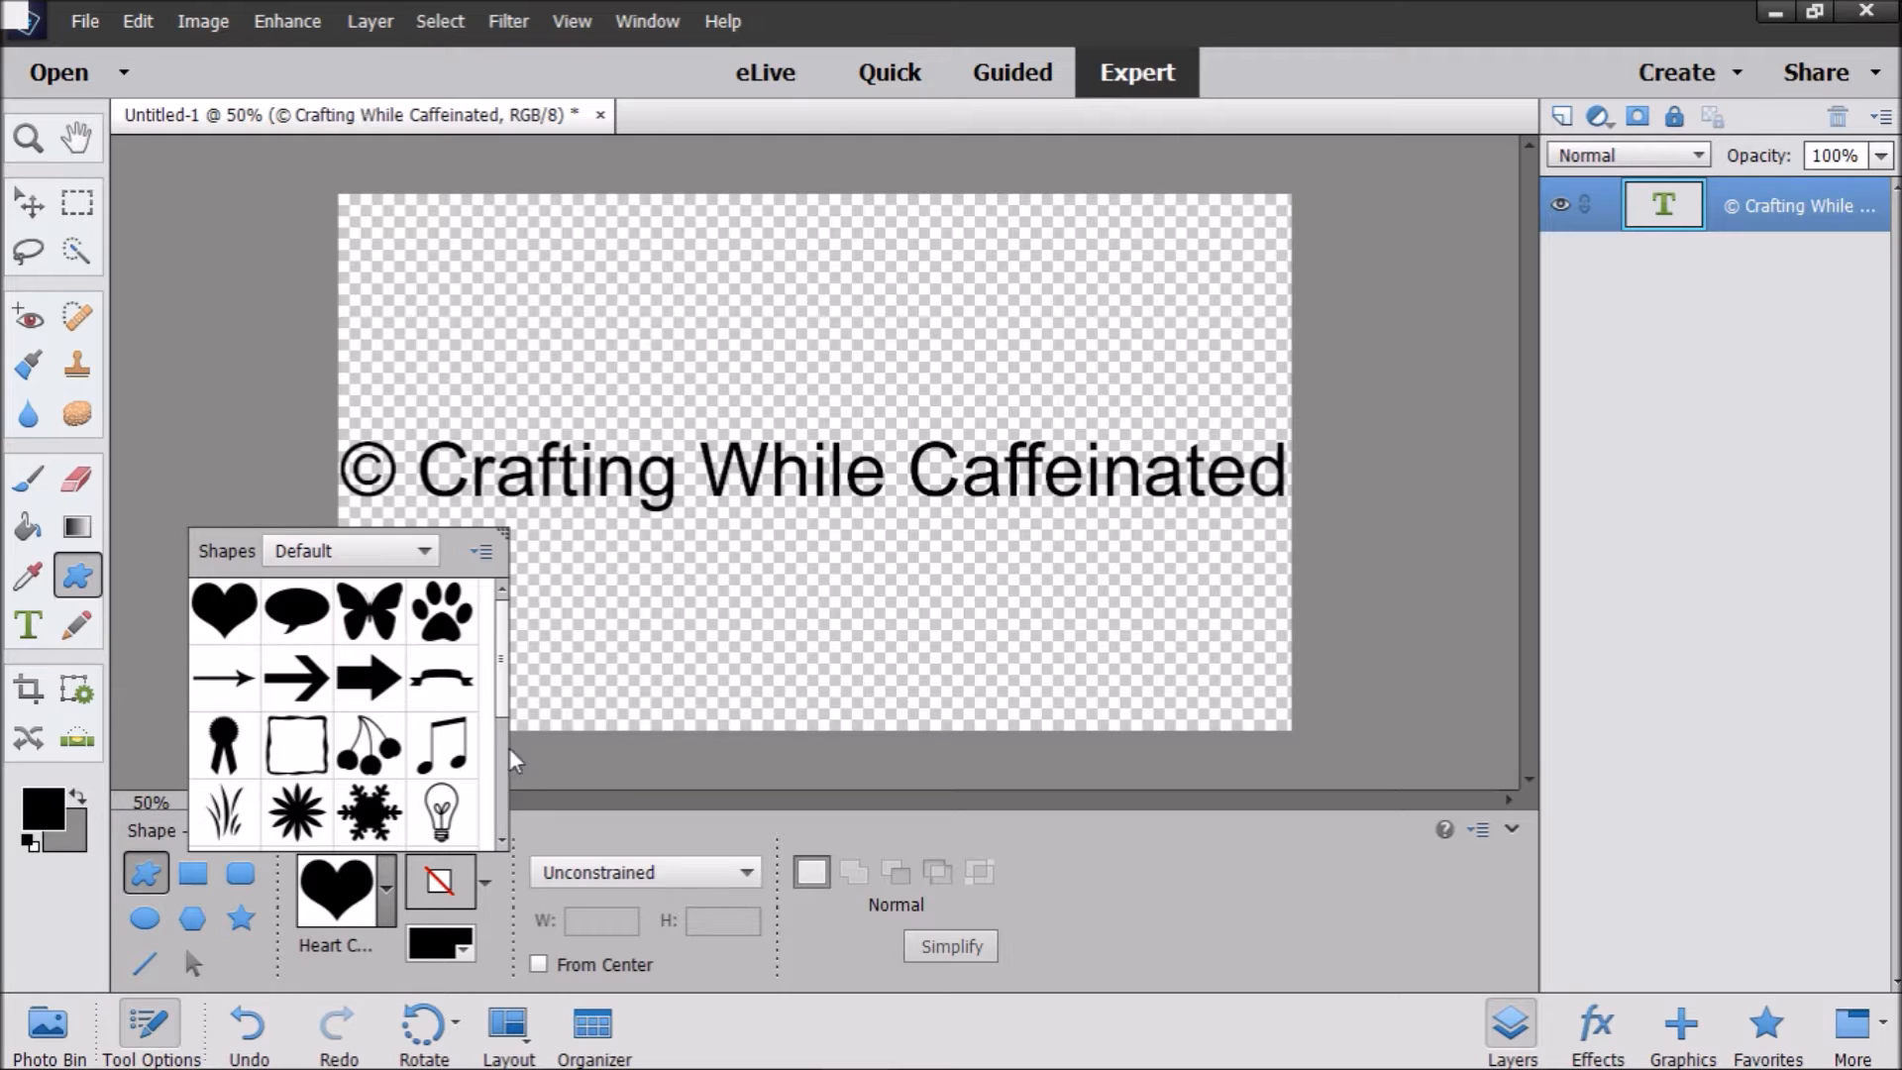
{"action": "scroll", "coordinate": [488, 823], "scroll_direction": "down", "scroll_amount": 5}
{"action": "left_click_drag", "start_coordinate": [498, 804], "coordinate": [498, 694]}
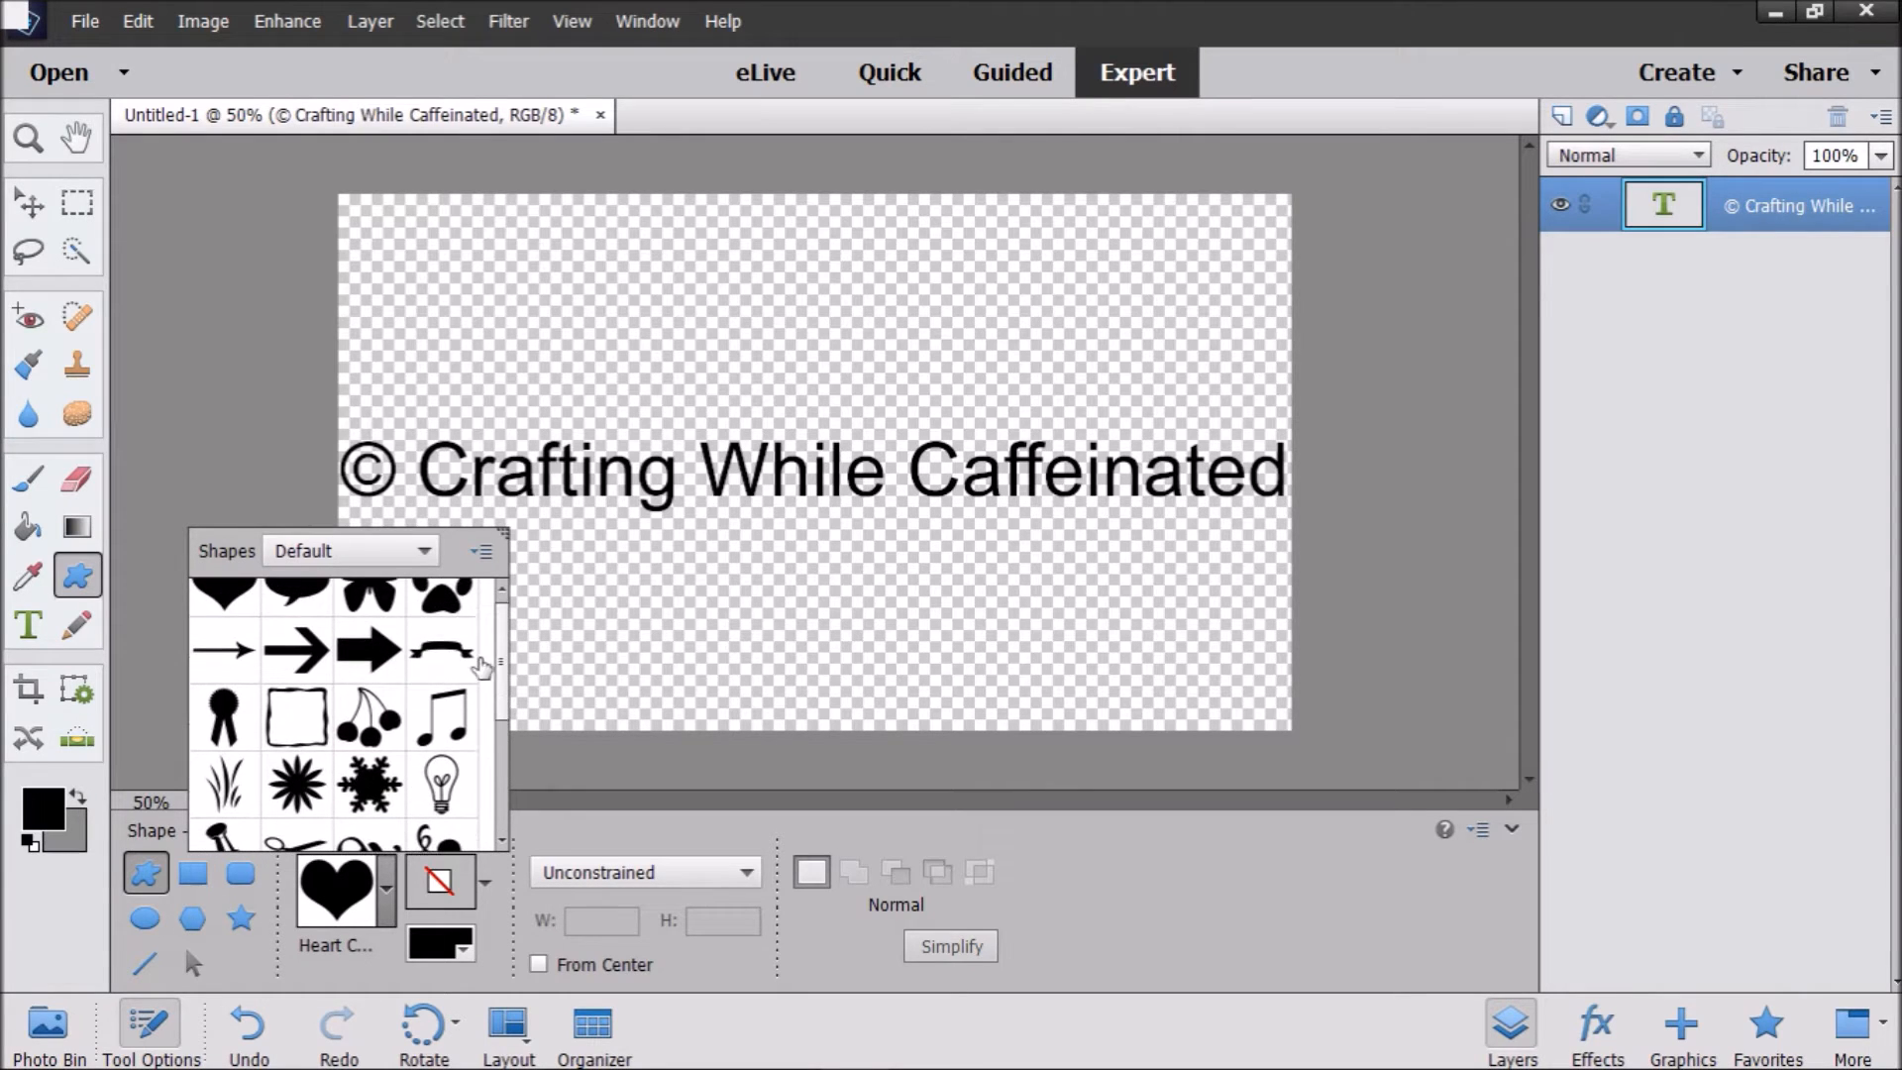
{"action": "left_click", "coordinate": [424, 553]}
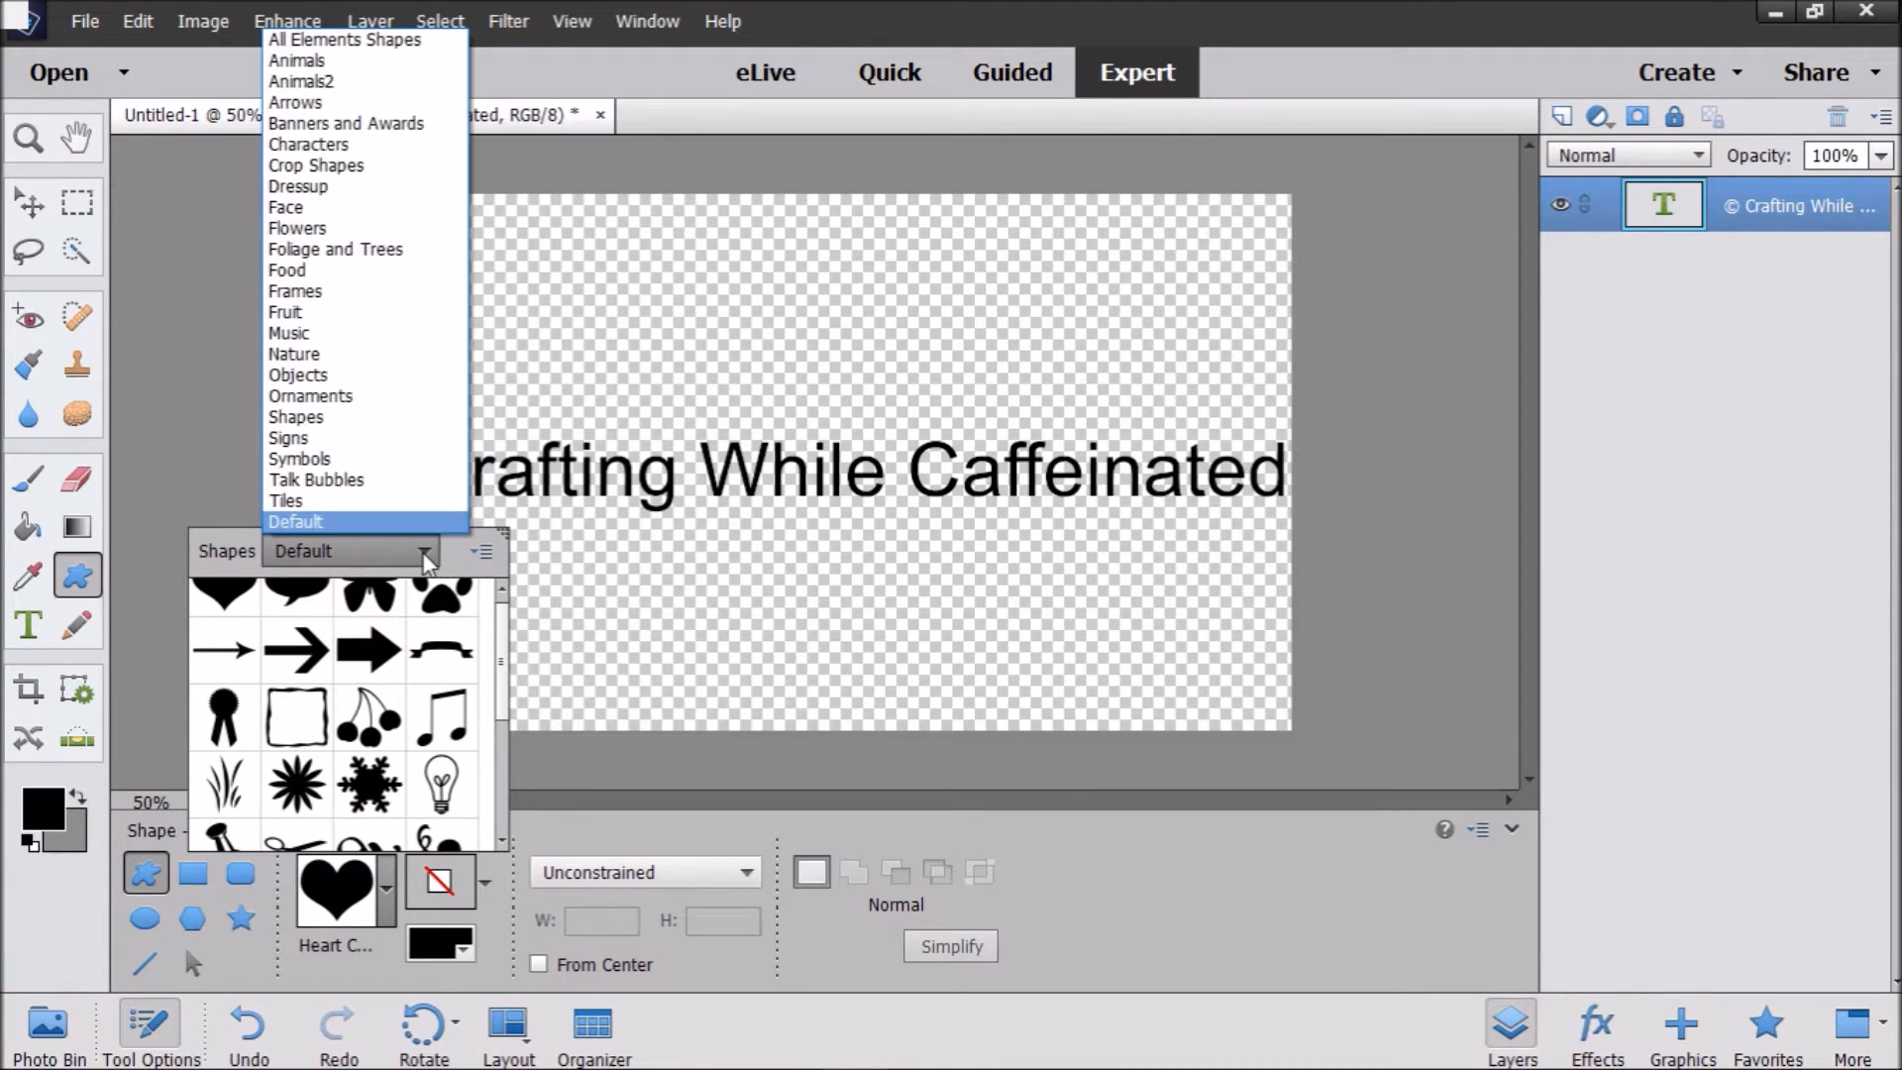
{"action": "left_click", "coordinate": [396, 481]}
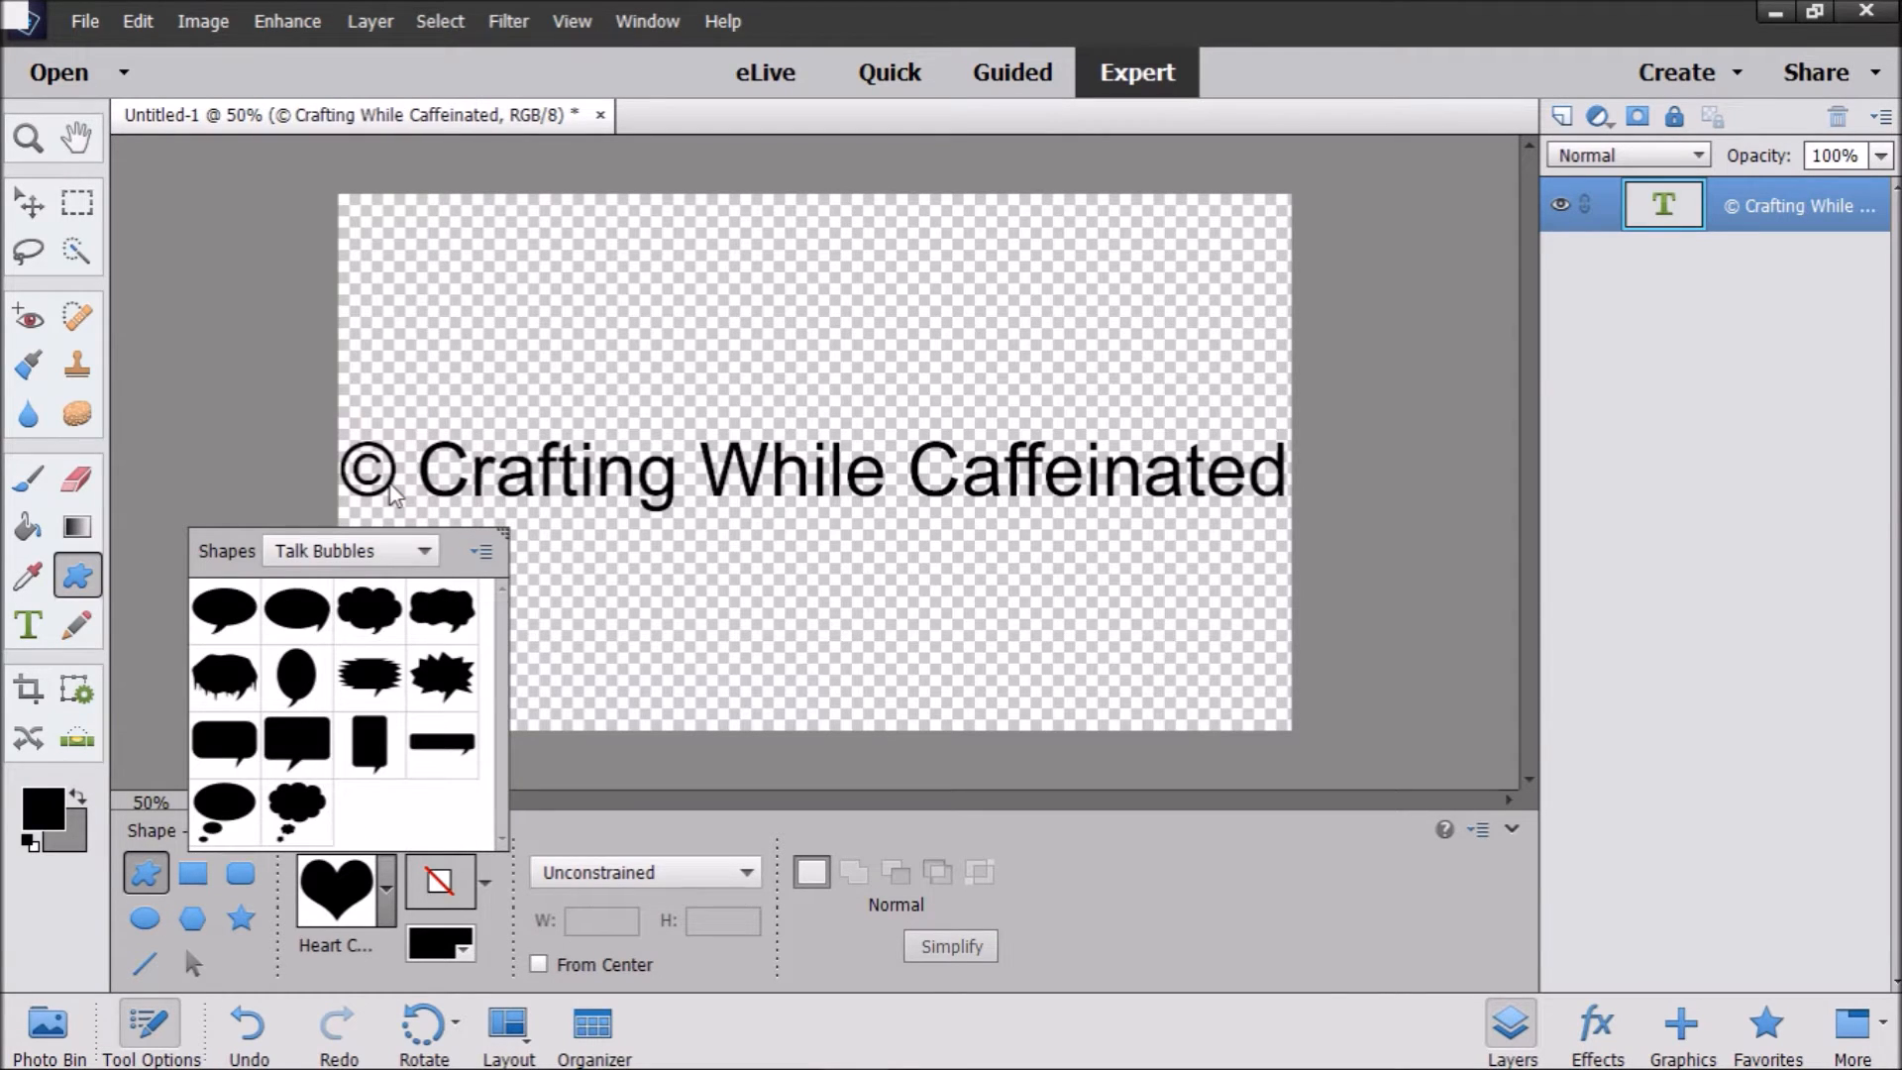
{"action": "left_click", "coordinate": [442, 755]}
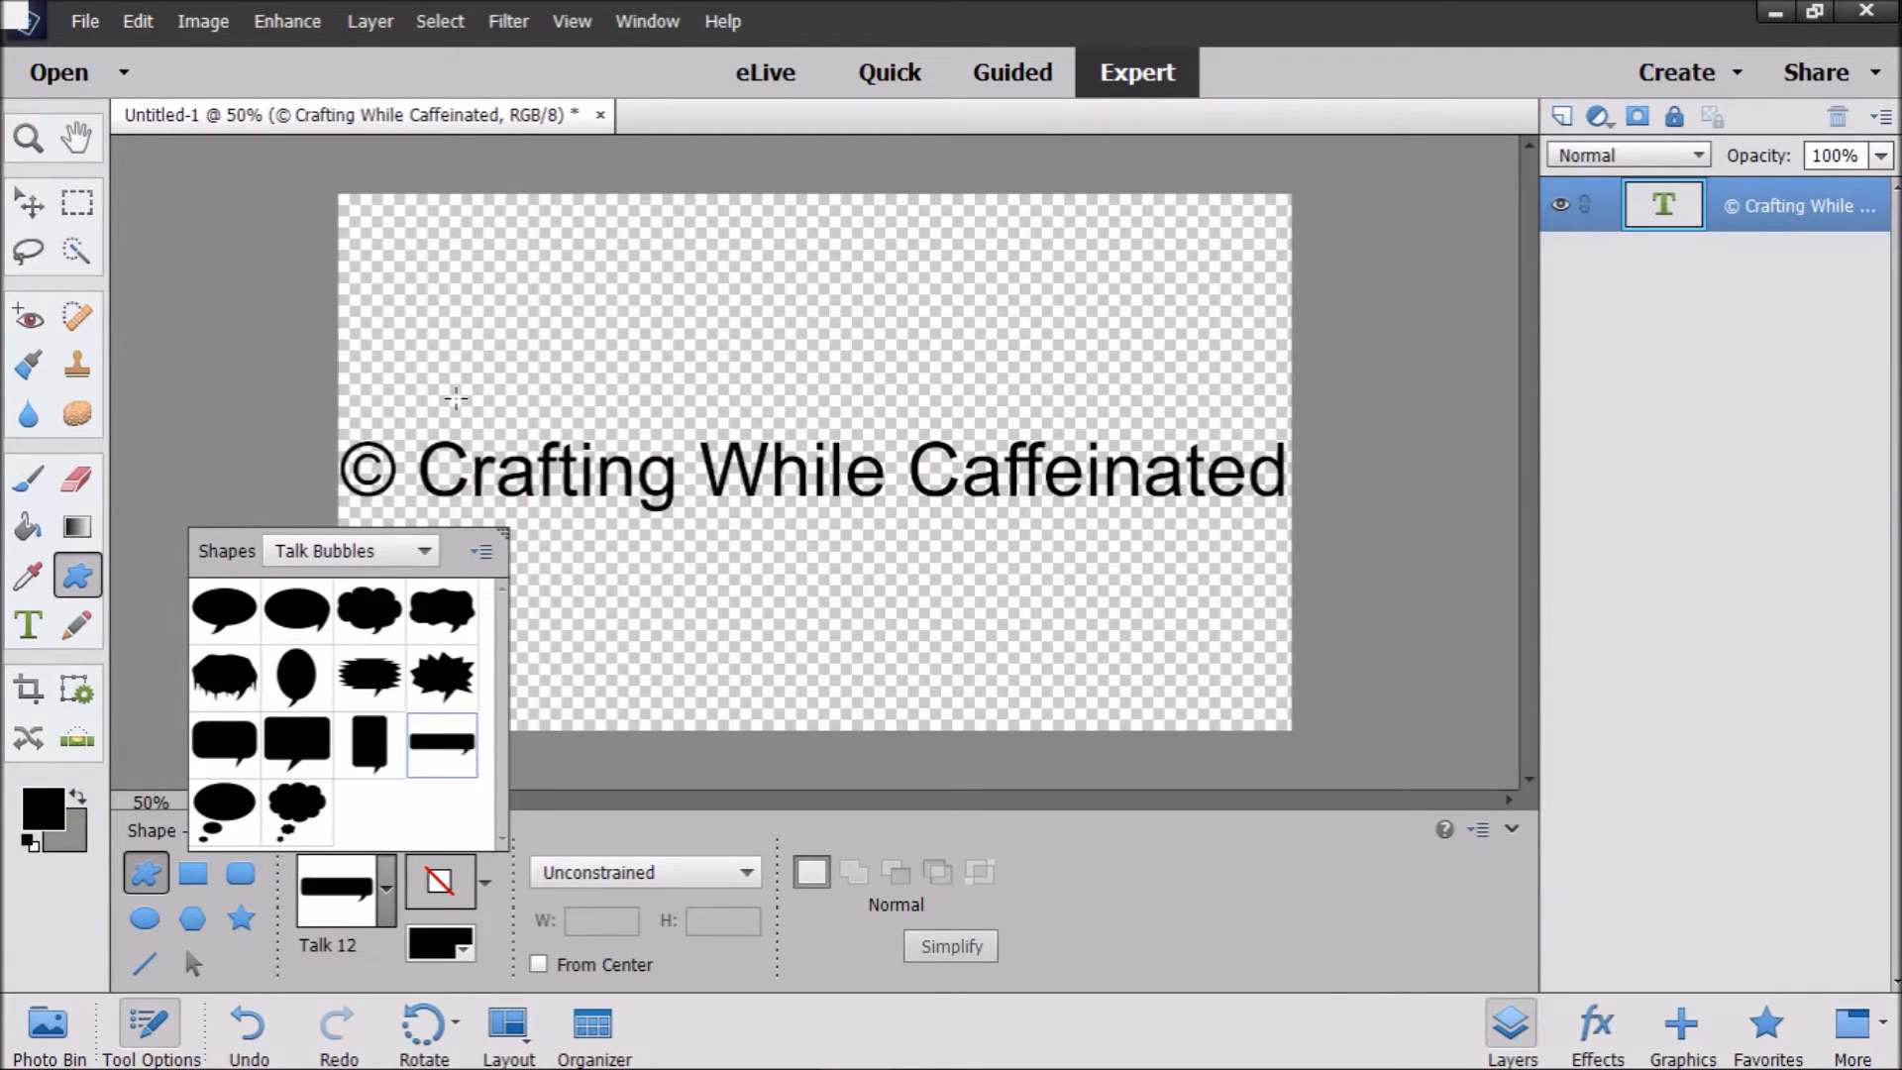
{"action": "left_click", "coordinate": [358, 418]}
{"action": "left_click_drag", "start_coordinate": [359, 418], "coordinate": [1288, 566]}
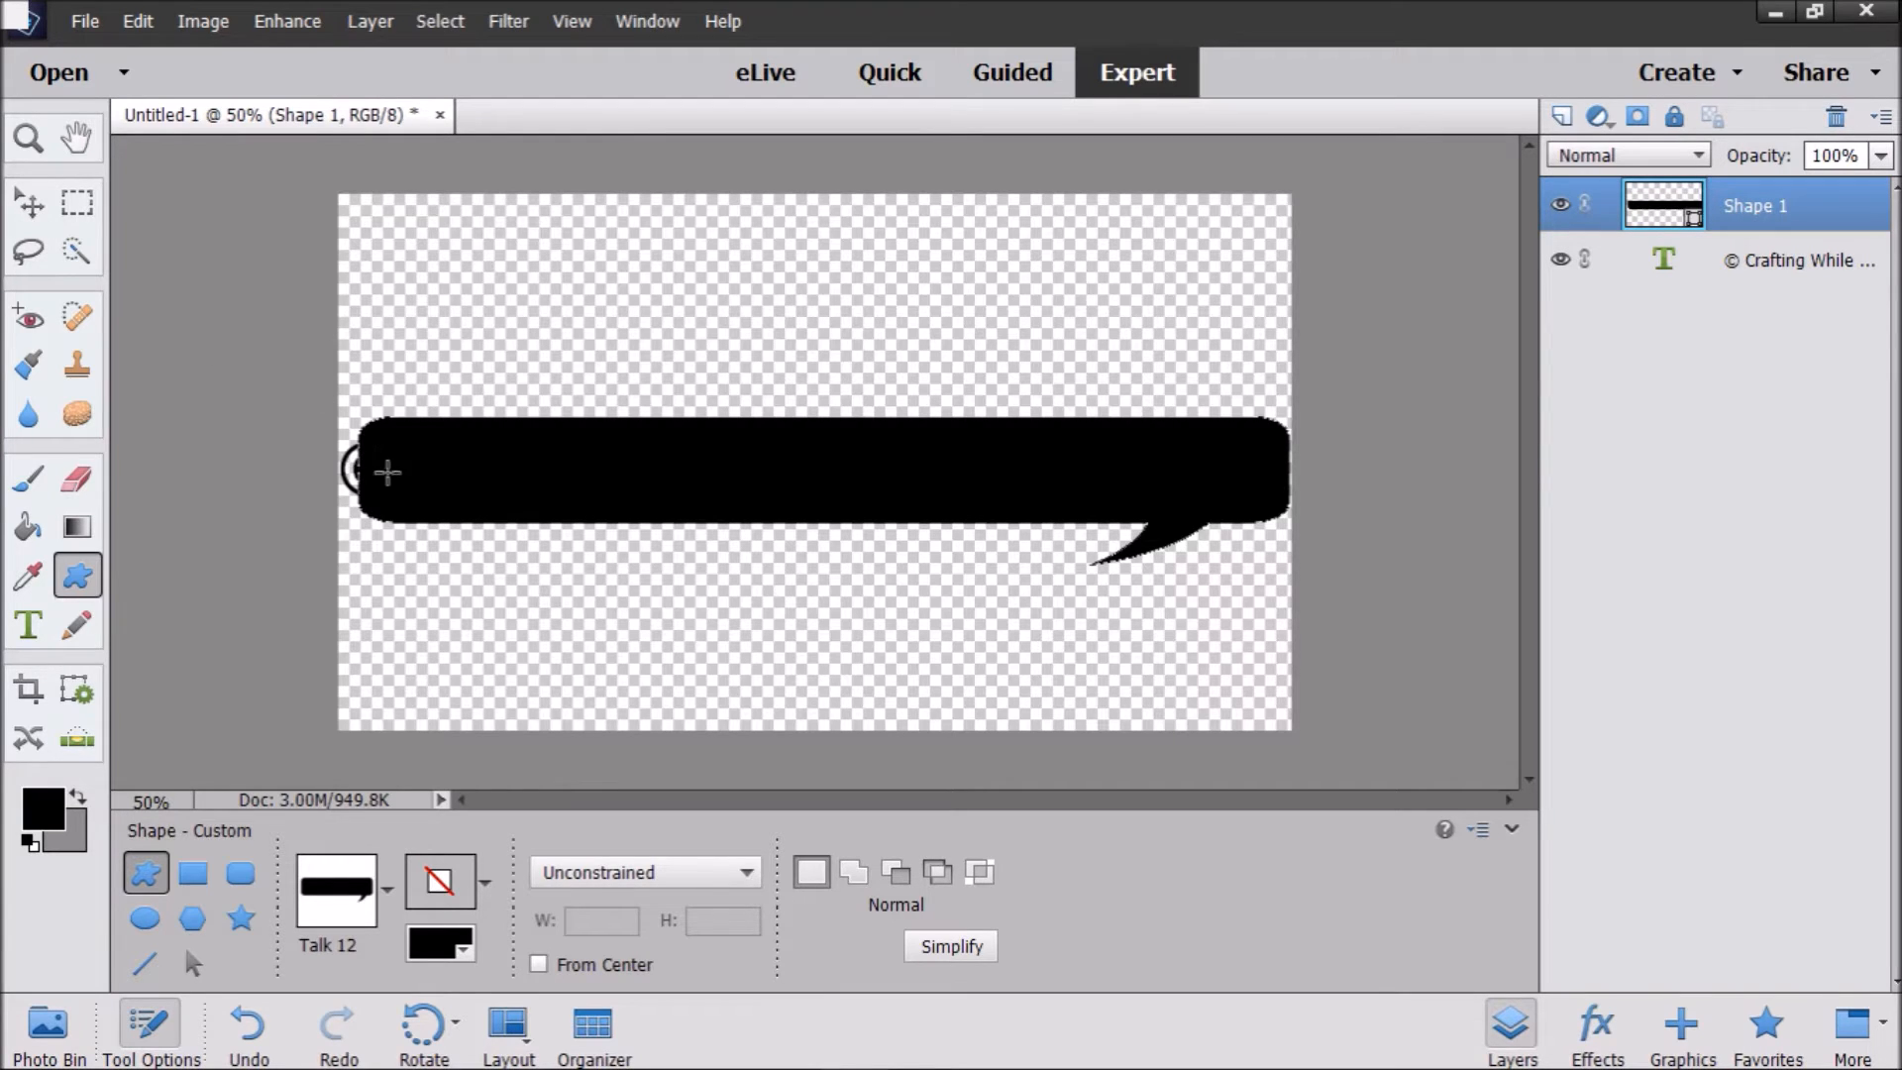
Stretch the talk bubble's left side to the canvas edge, widening it to about 102%
{"action": "key", "text": "v"}
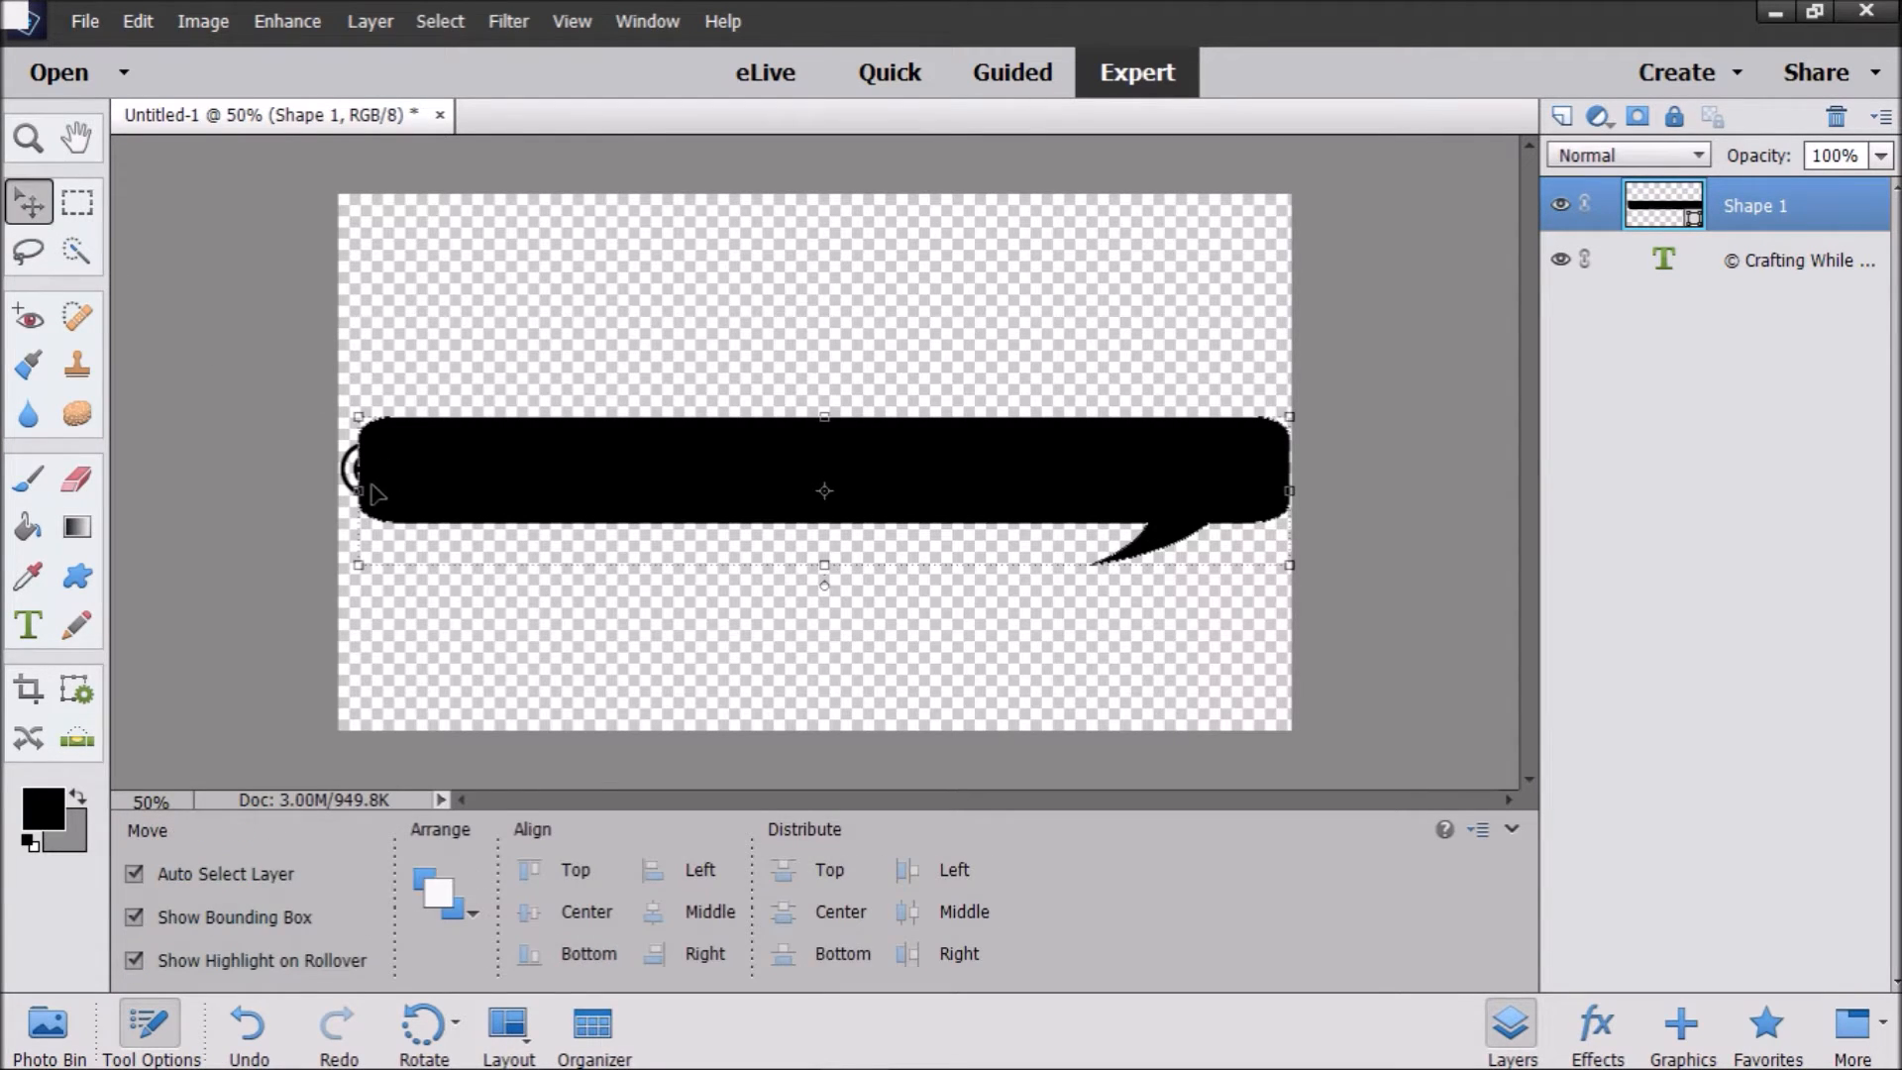
{"action": "left_click_drag", "start_coordinate": [359, 491], "coordinate": [339, 490]}
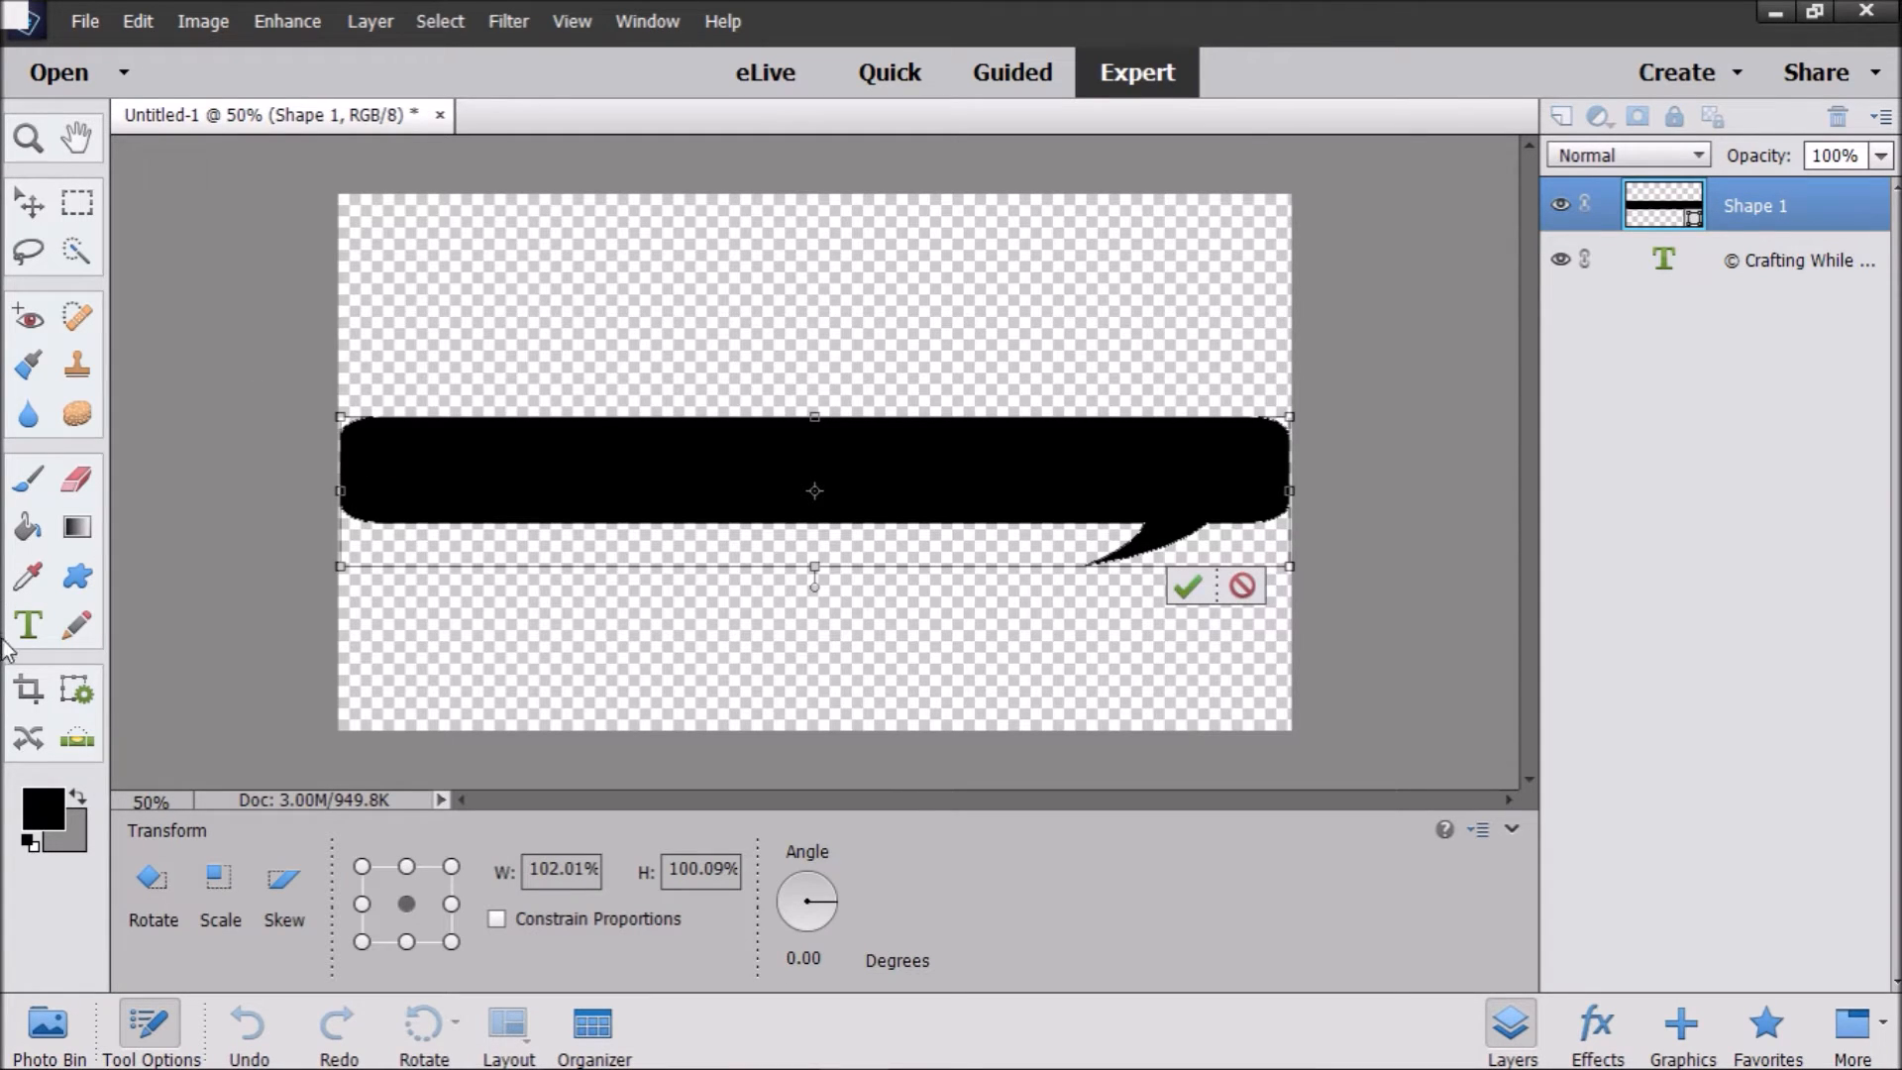
{"action": "left_click", "coordinate": [1187, 585]}
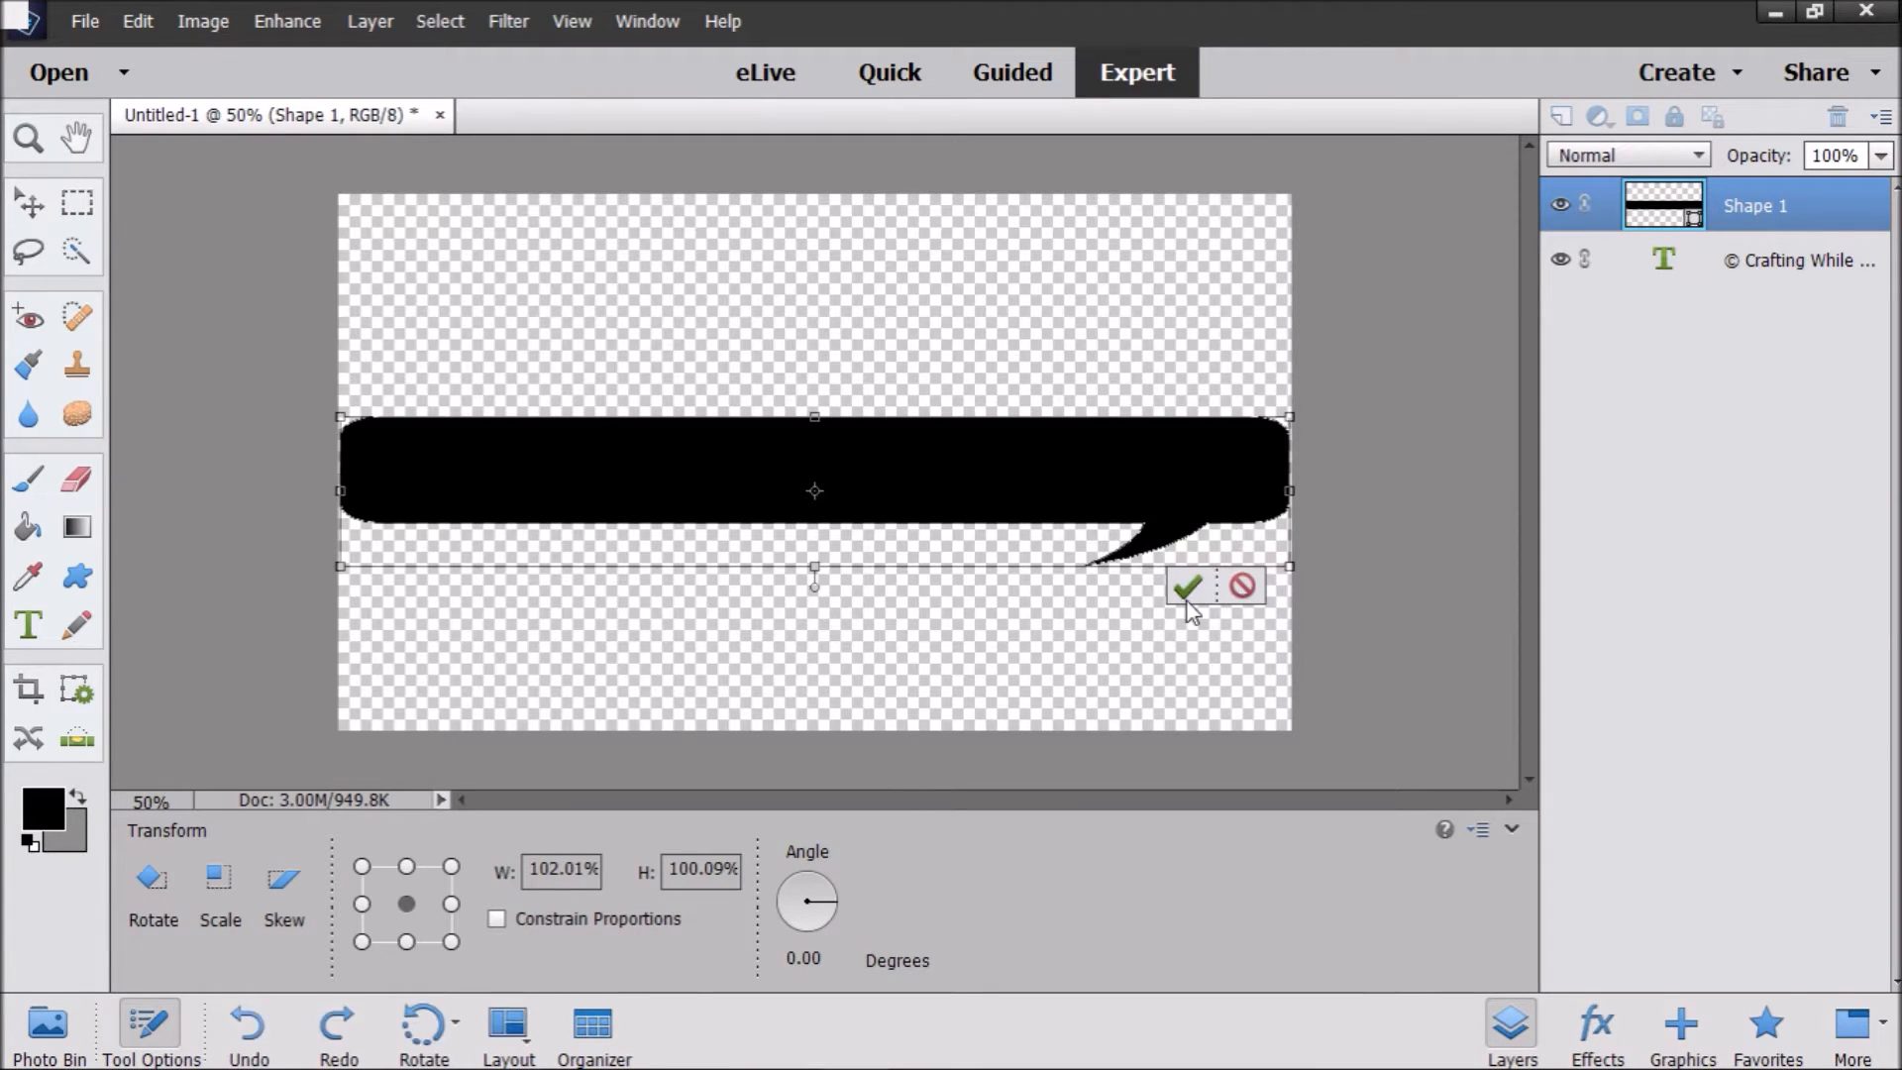
Change the talk bubble's fill color to white
{"action": "left_click", "coordinate": [92, 572]}
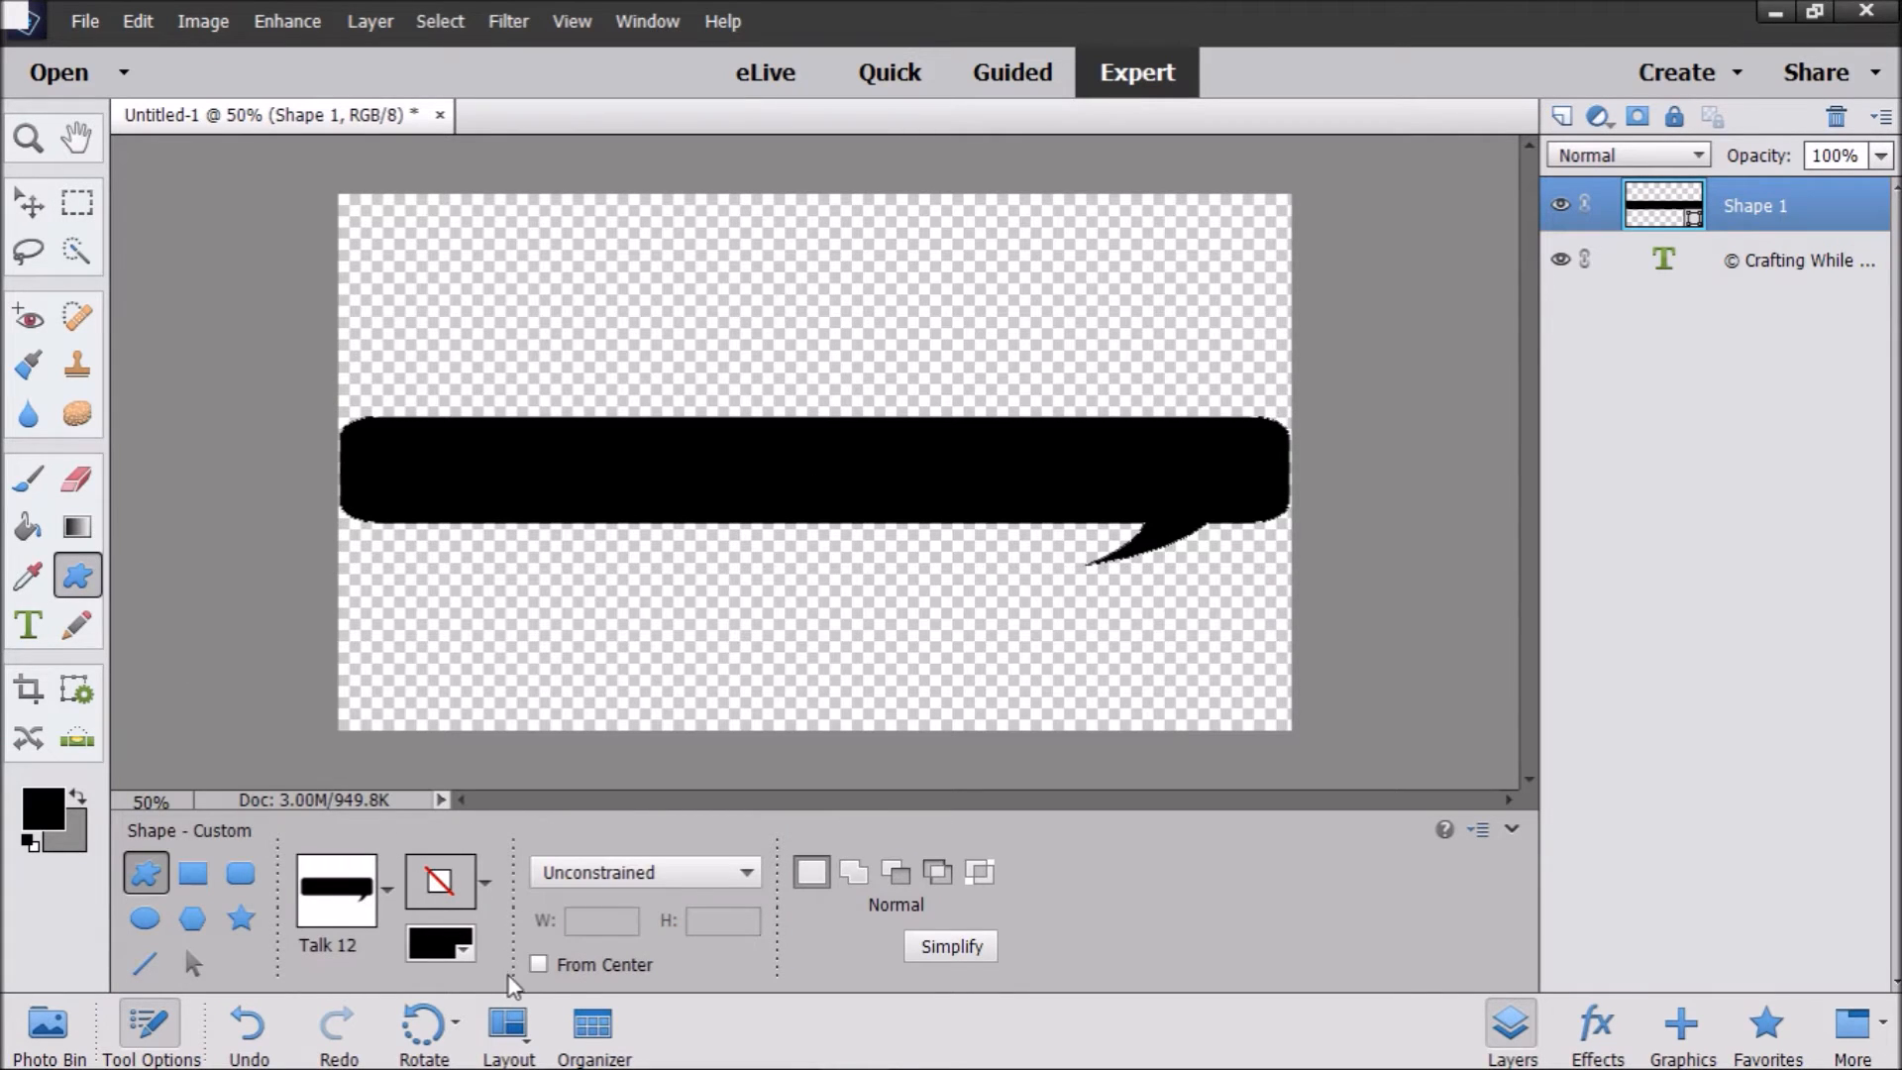
{"action": "left_click", "coordinate": [451, 957]}
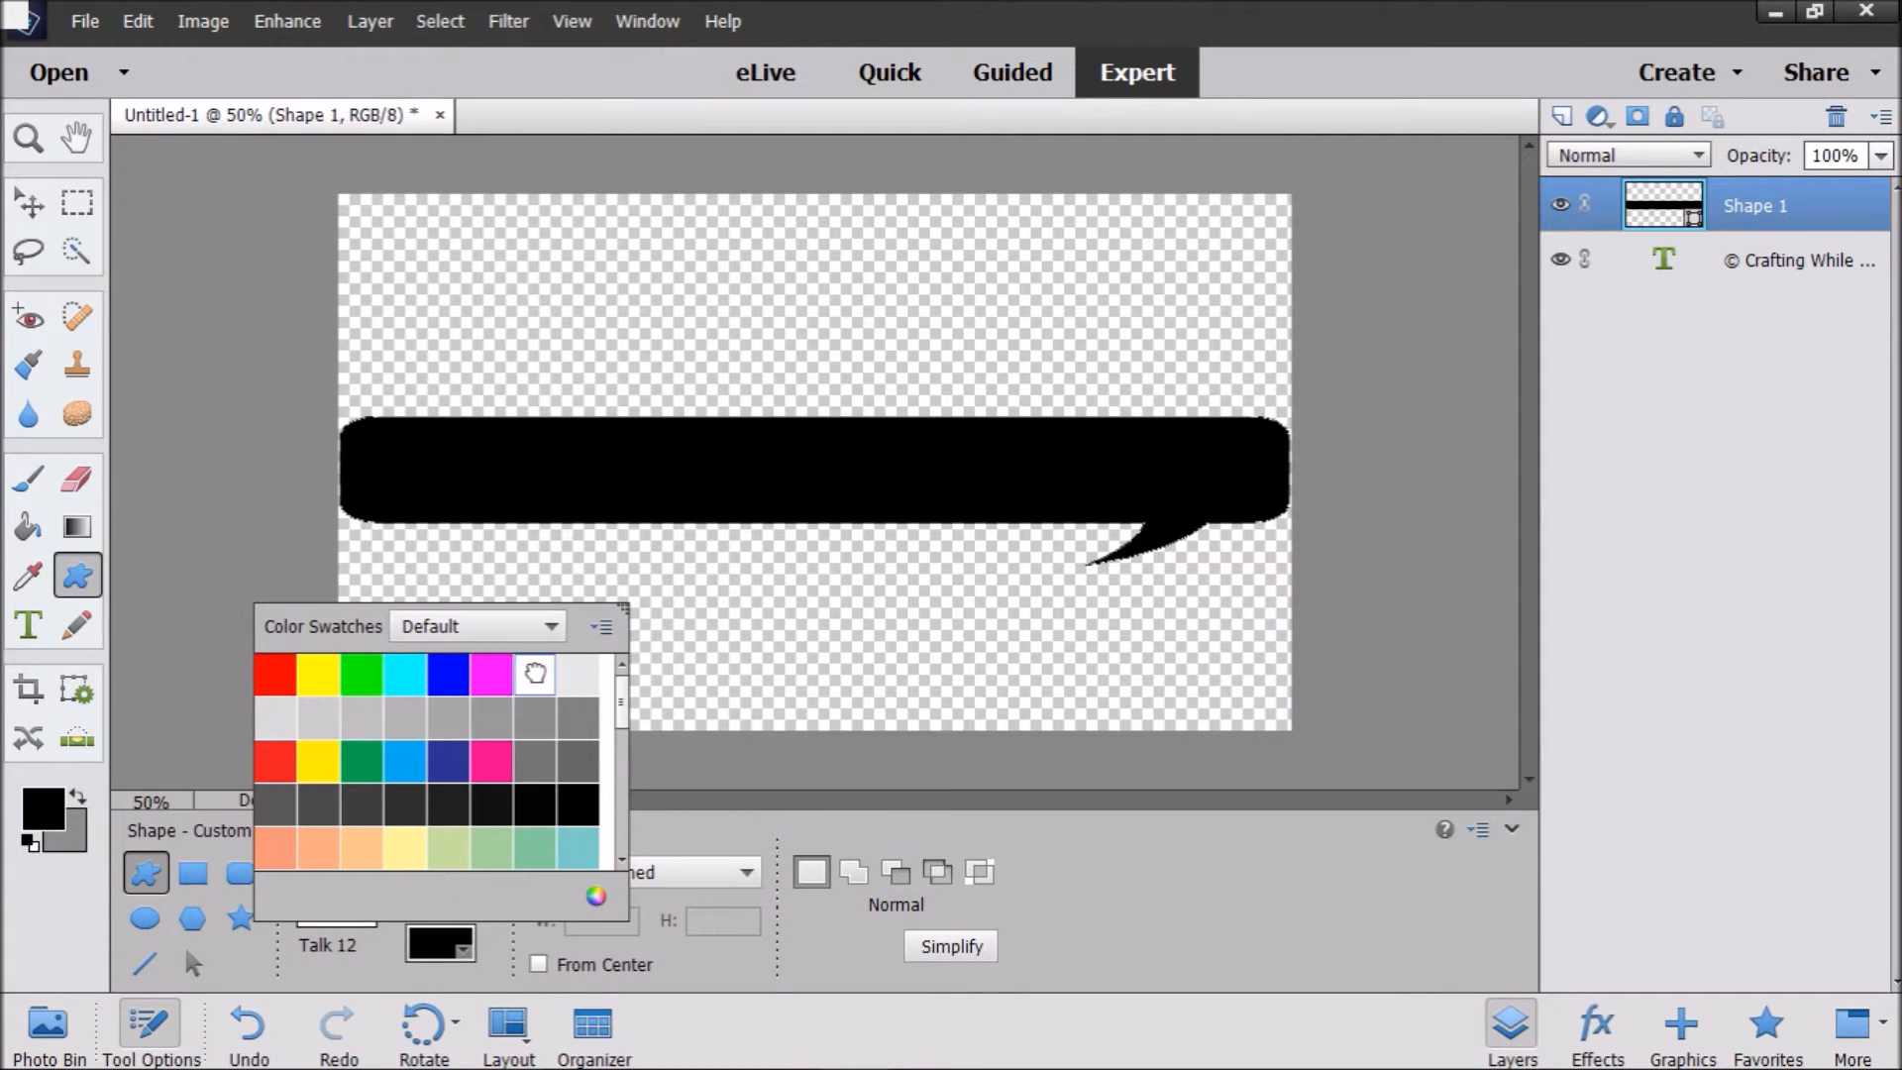
{"action": "left_click", "coordinate": [538, 672]}
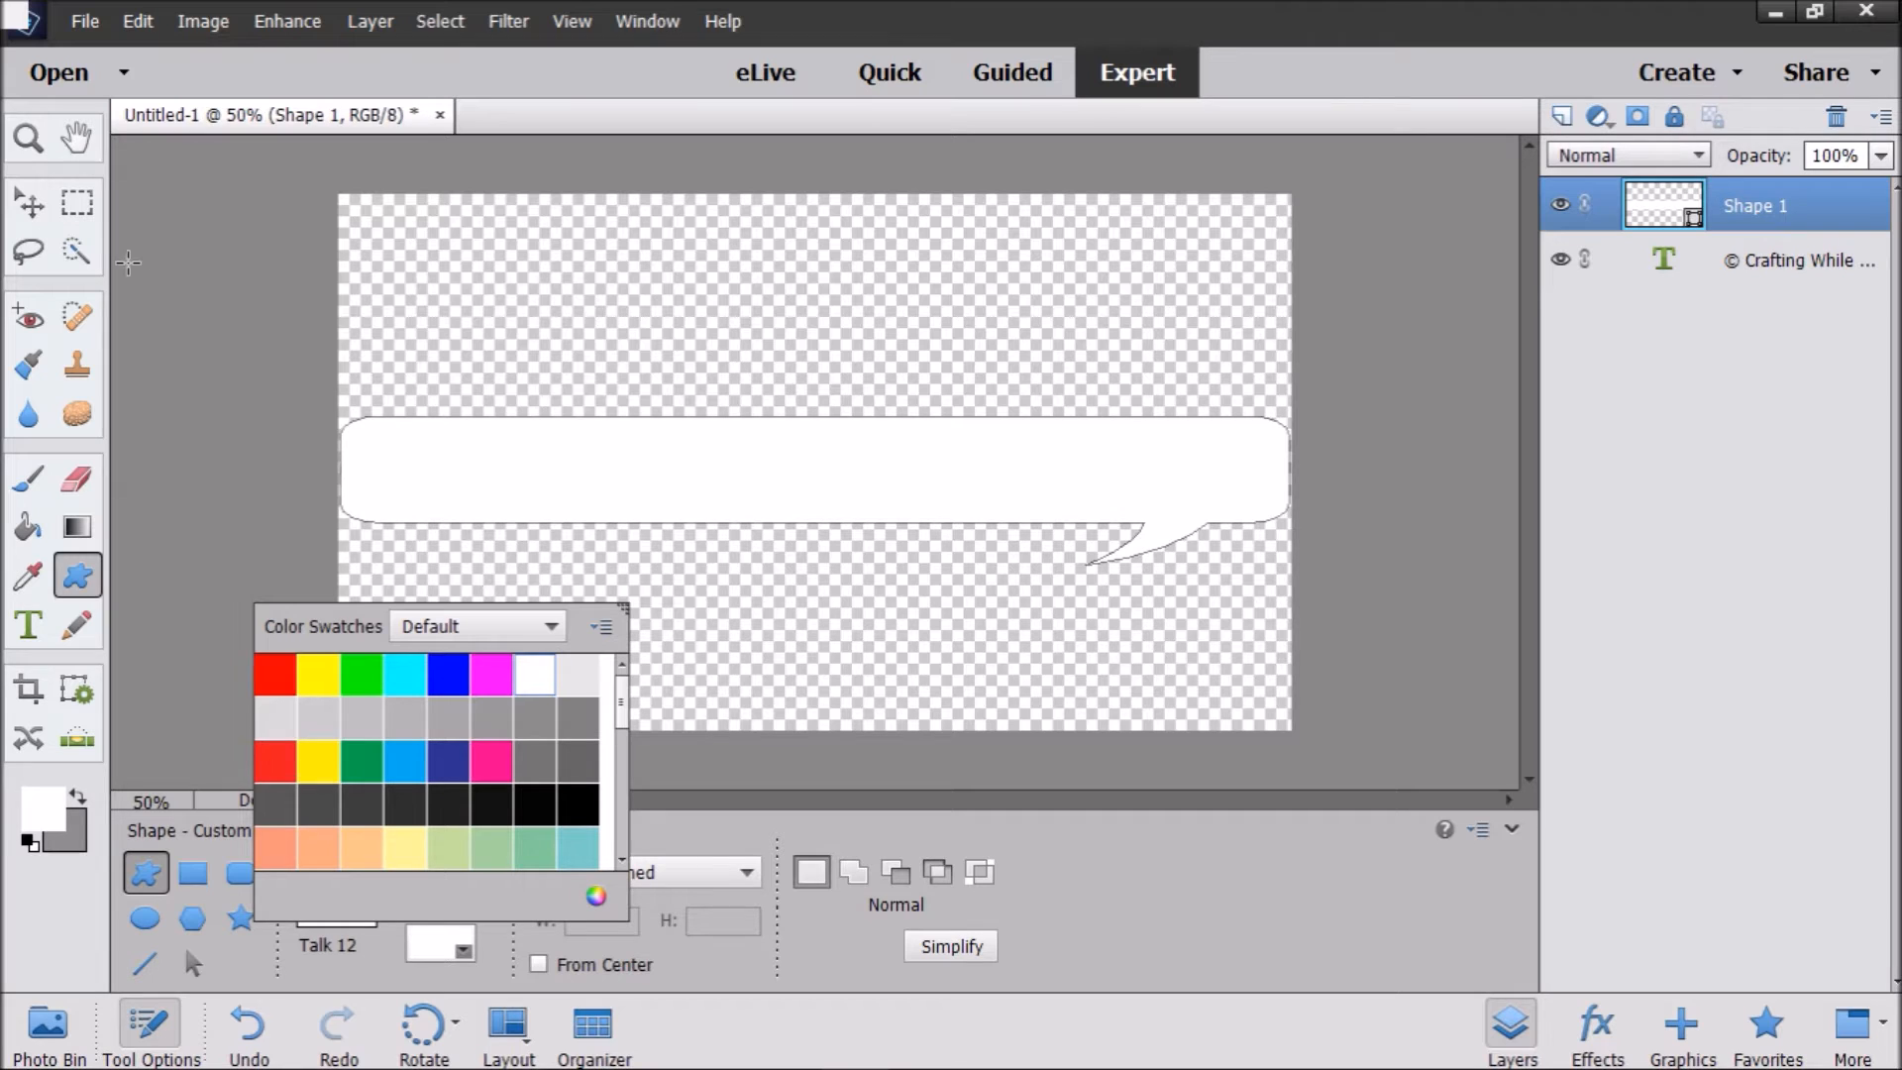
Move the text layer above the talk bubble shape layer
{"action": "left_click", "coordinate": [29, 203]}
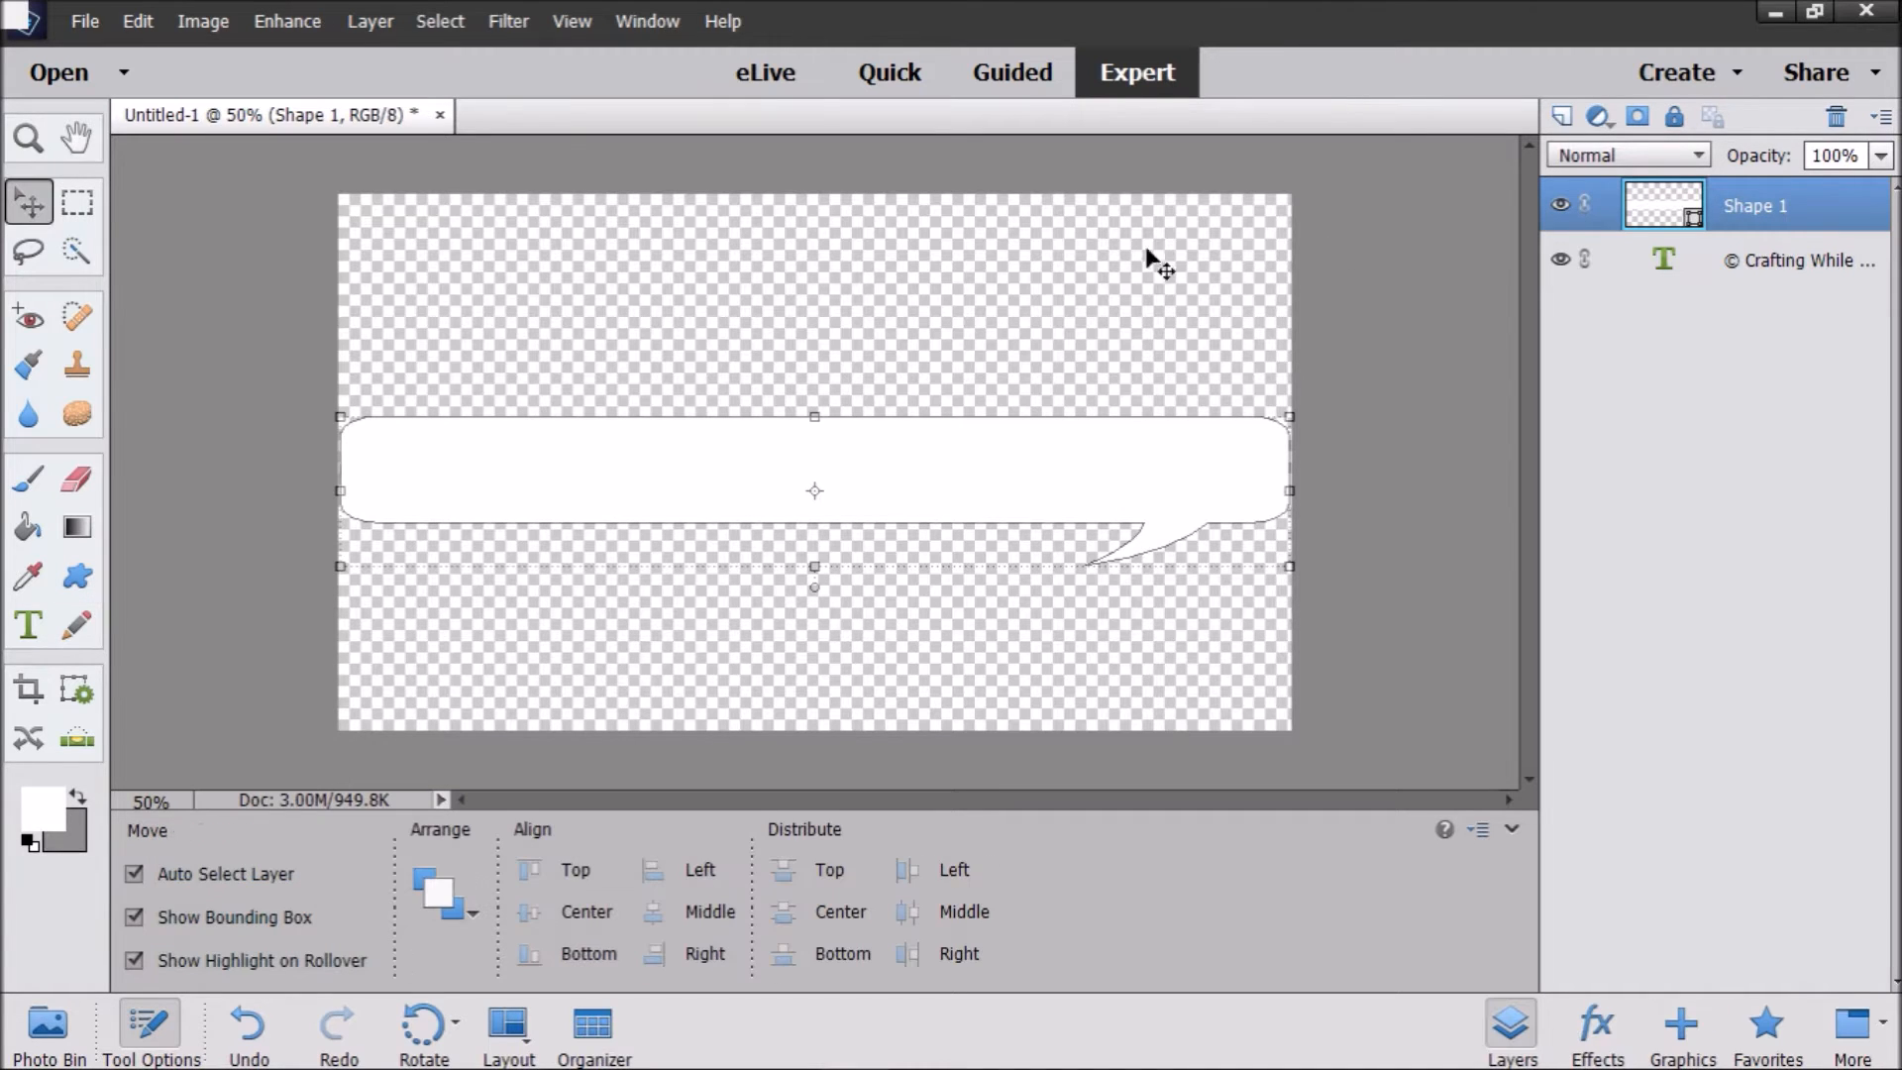
{"action": "left_click_drag", "start_coordinate": [1700, 264], "coordinate": [1698, 177]}
{"action": "left_click_drag", "start_coordinate": [1737, 280], "coordinate": [1736, 191]}
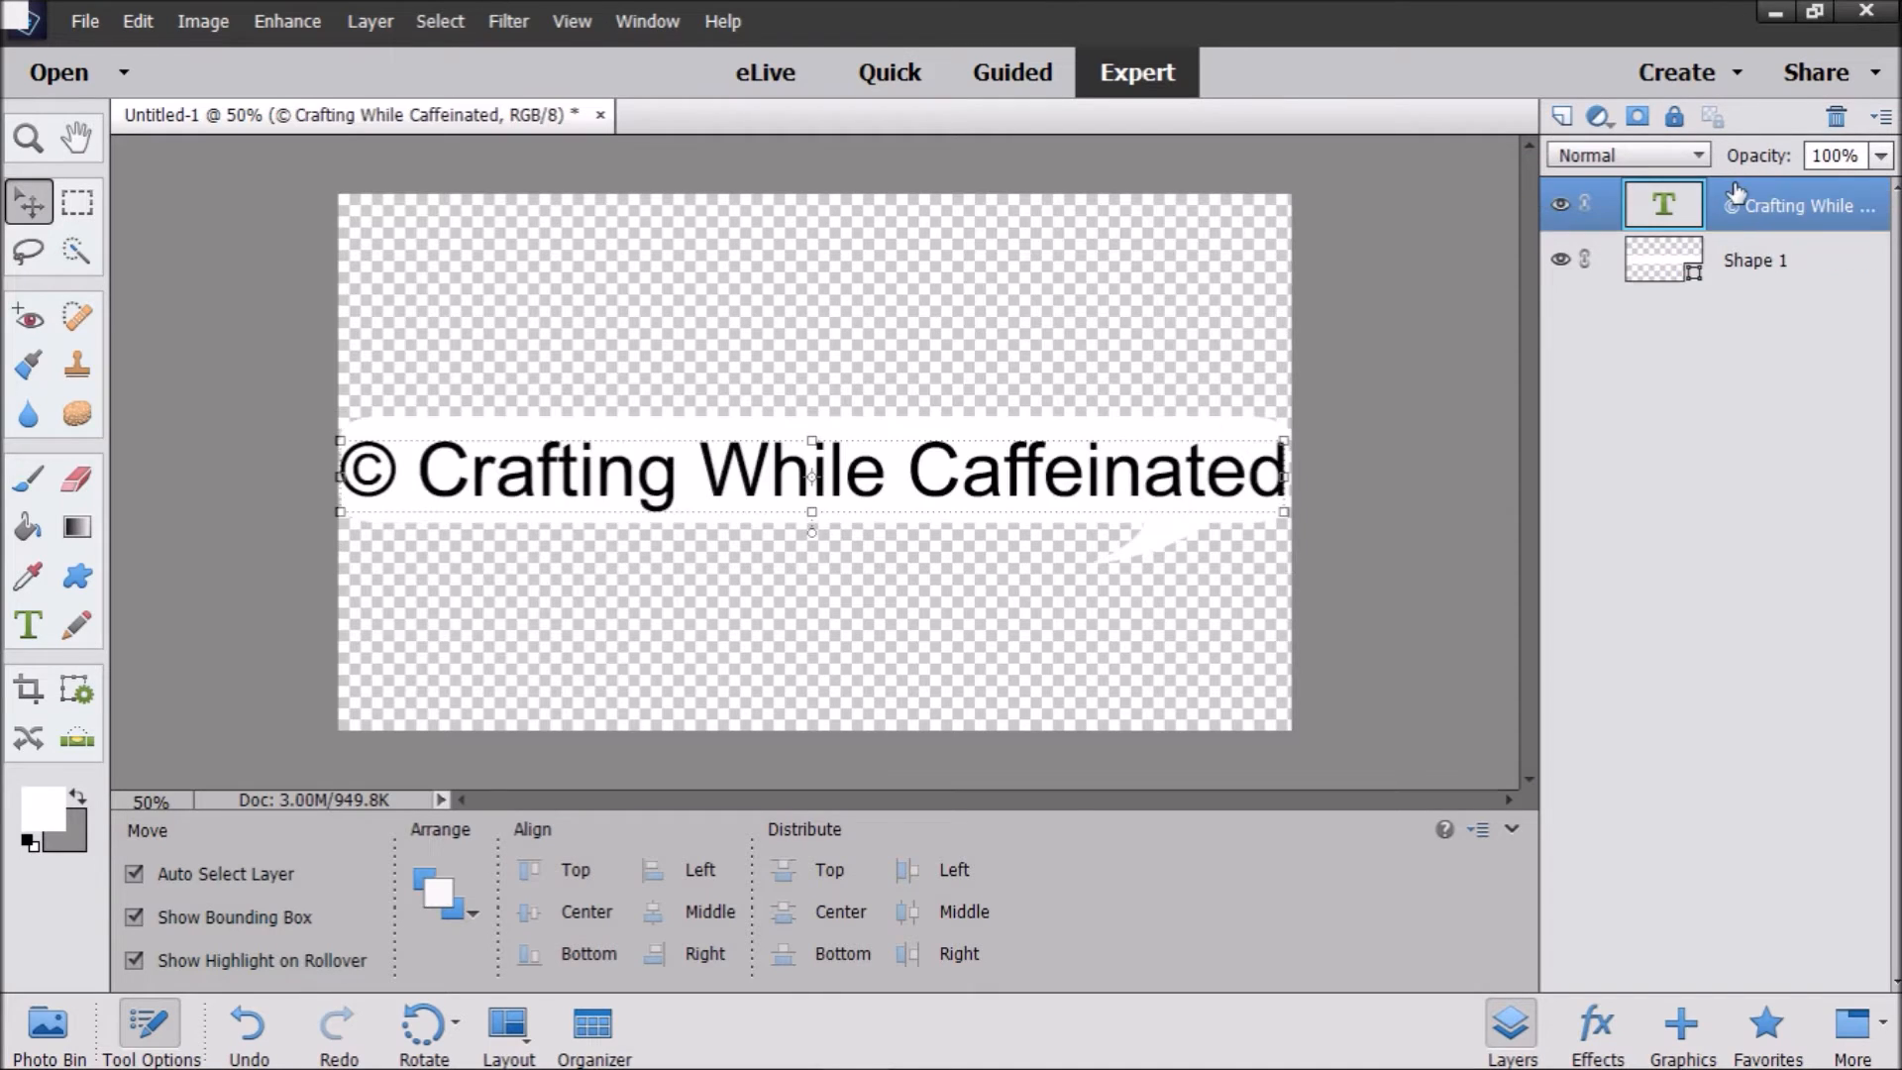
Nudge the watermark text slightly to the right over the talk bubble and deselect it
{"action": "left_click", "coordinate": [1419, 372]}
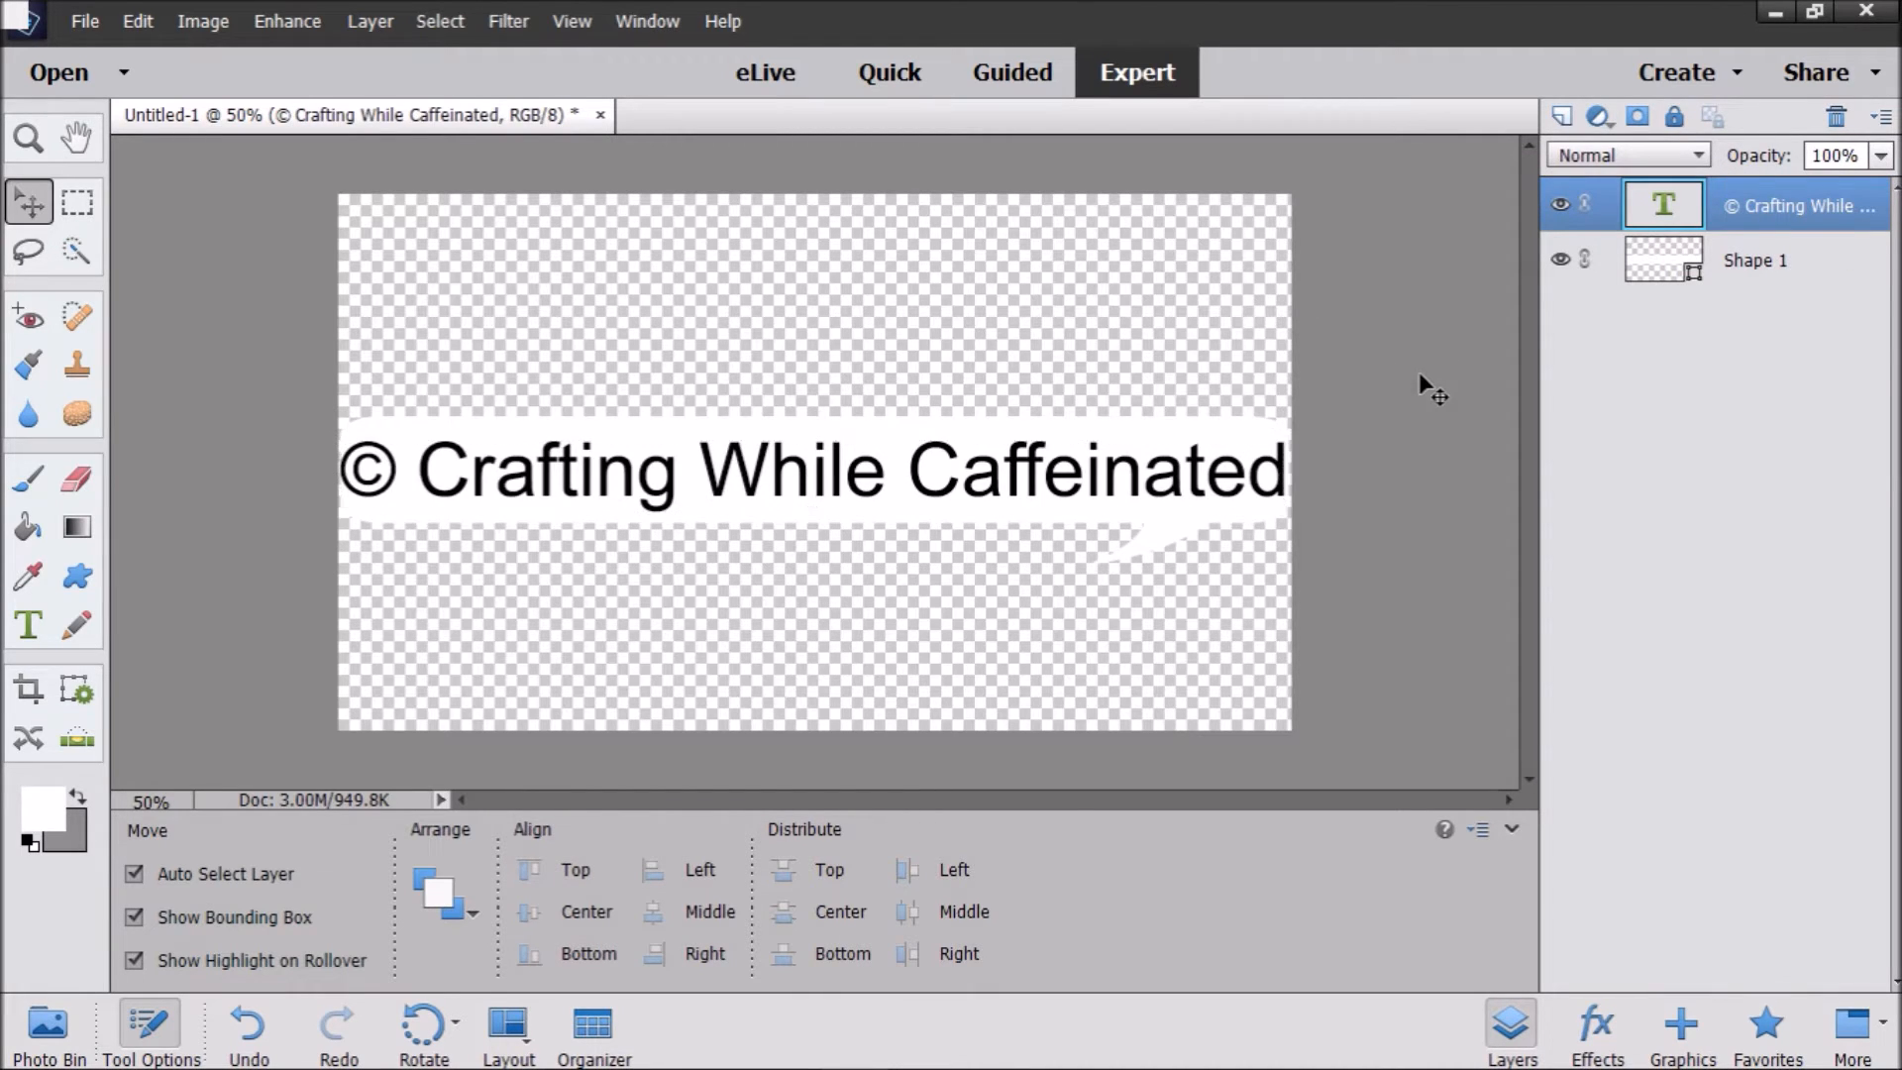
{"action": "left_click", "coordinate": [1256, 473]}
{"action": "key", "text": "Right"}
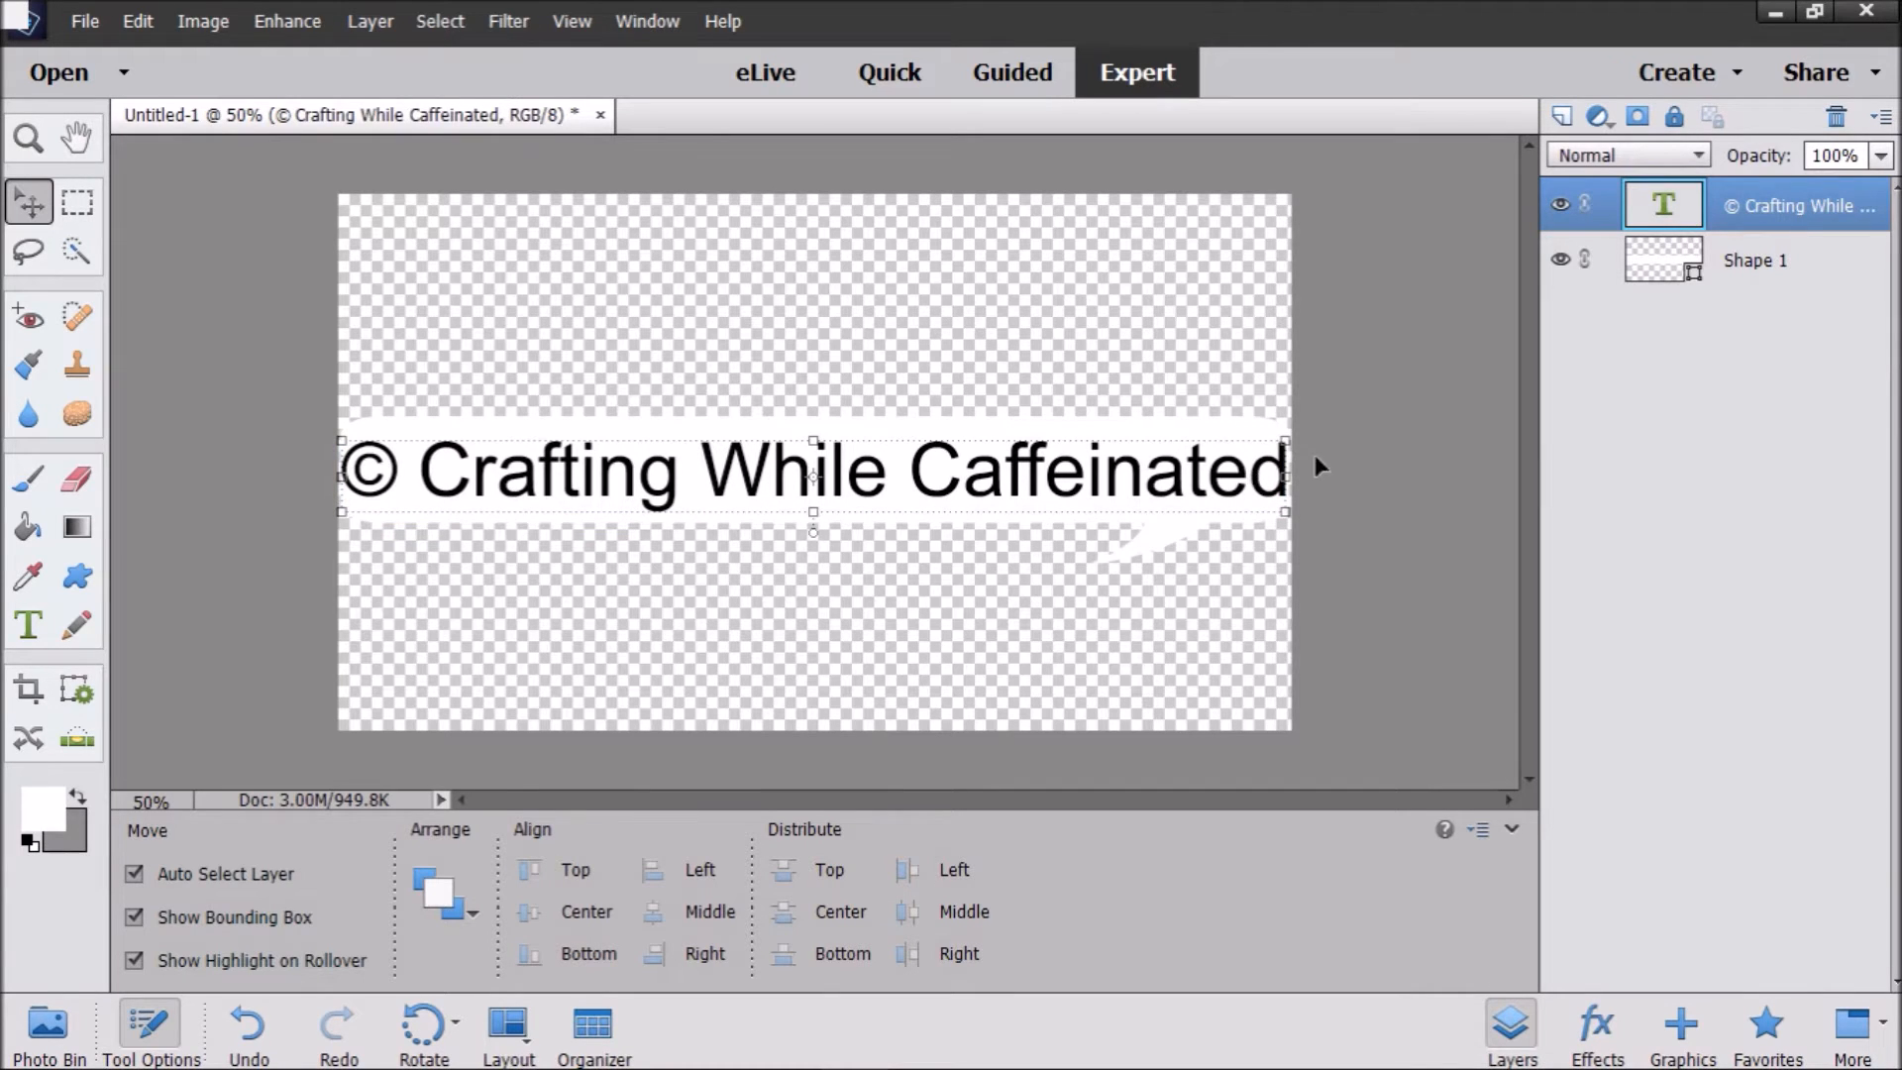
{"action": "left_click", "coordinate": [1395, 483]}
Flatten the image and undo the flattening
{"action": "right_click", "coordinate": [1741, 257]}
{"action": "left_click", "coordinate": [1778, 821]}
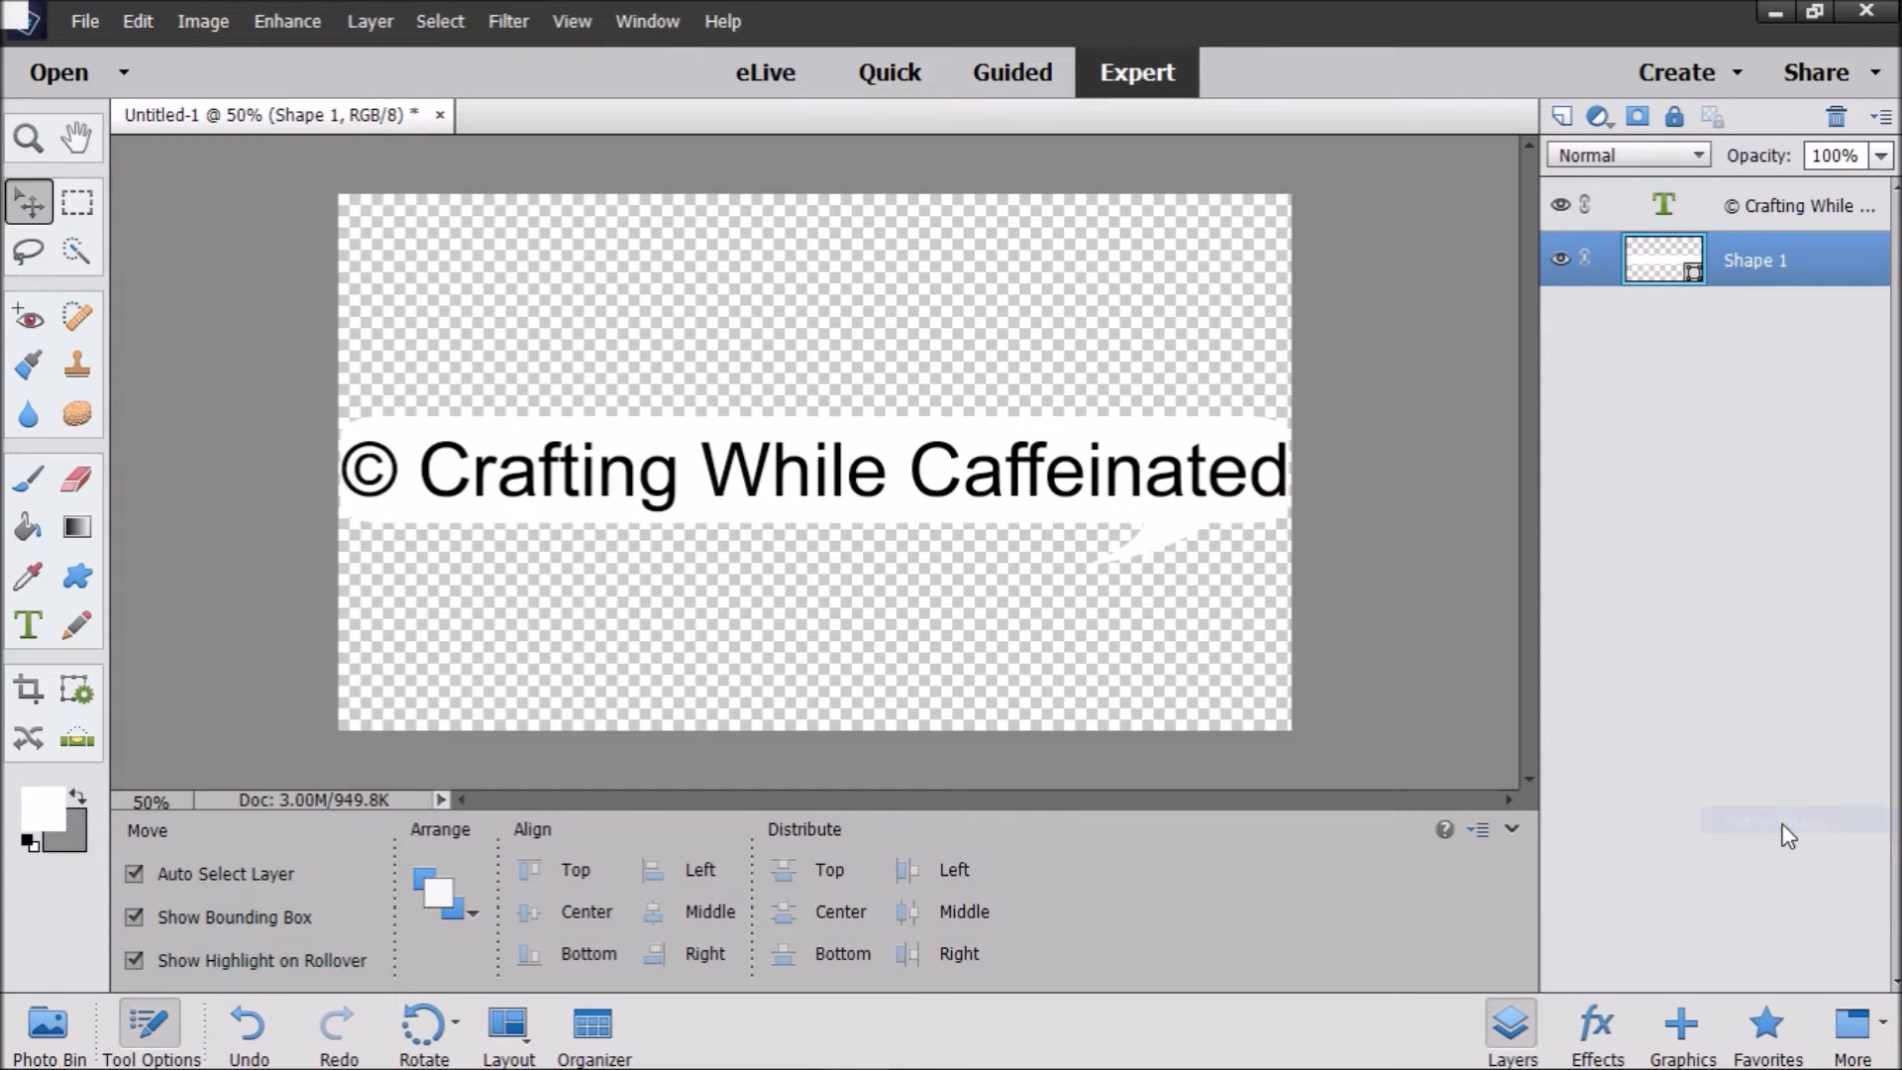
{"action": "left_click", "coordinate": [247, 1035]}
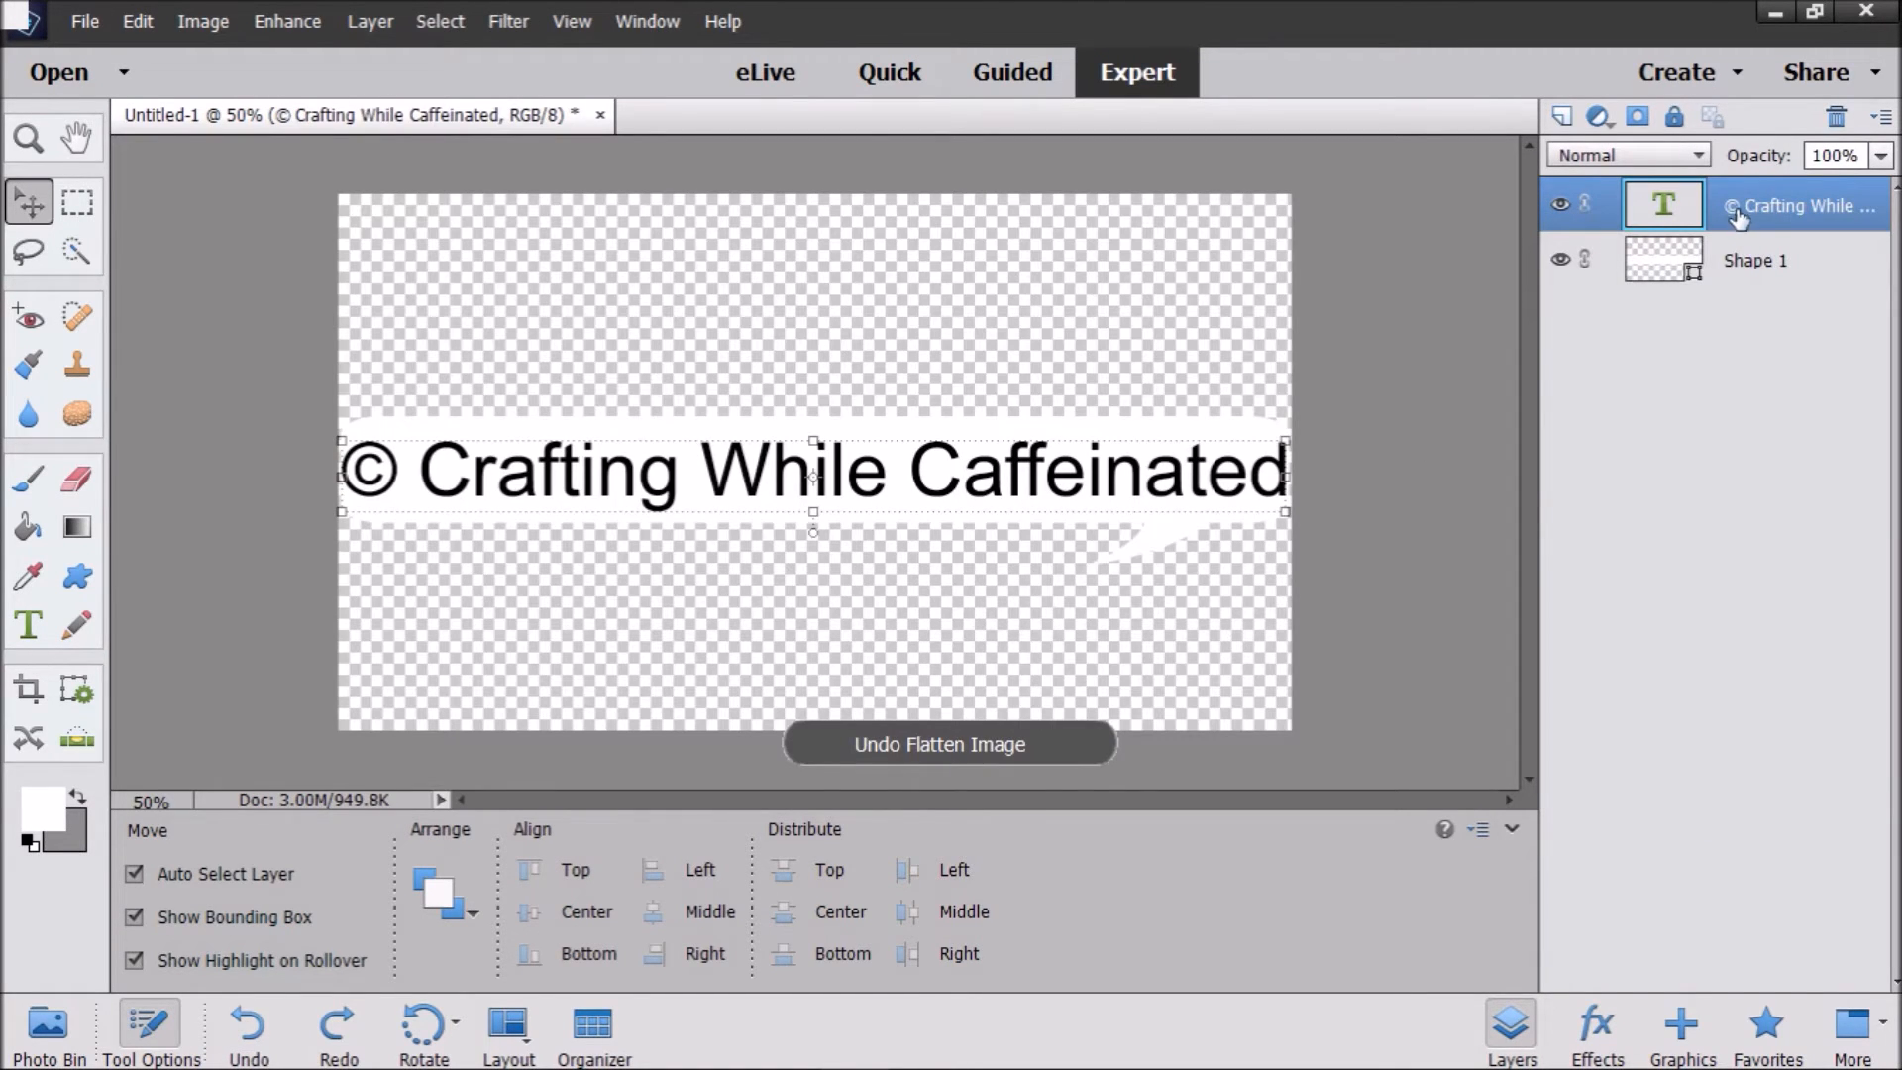
Merge the visible text and talk bubble layers into a single layer
{"action": "right_click", "coordinate": [1753, 293]}
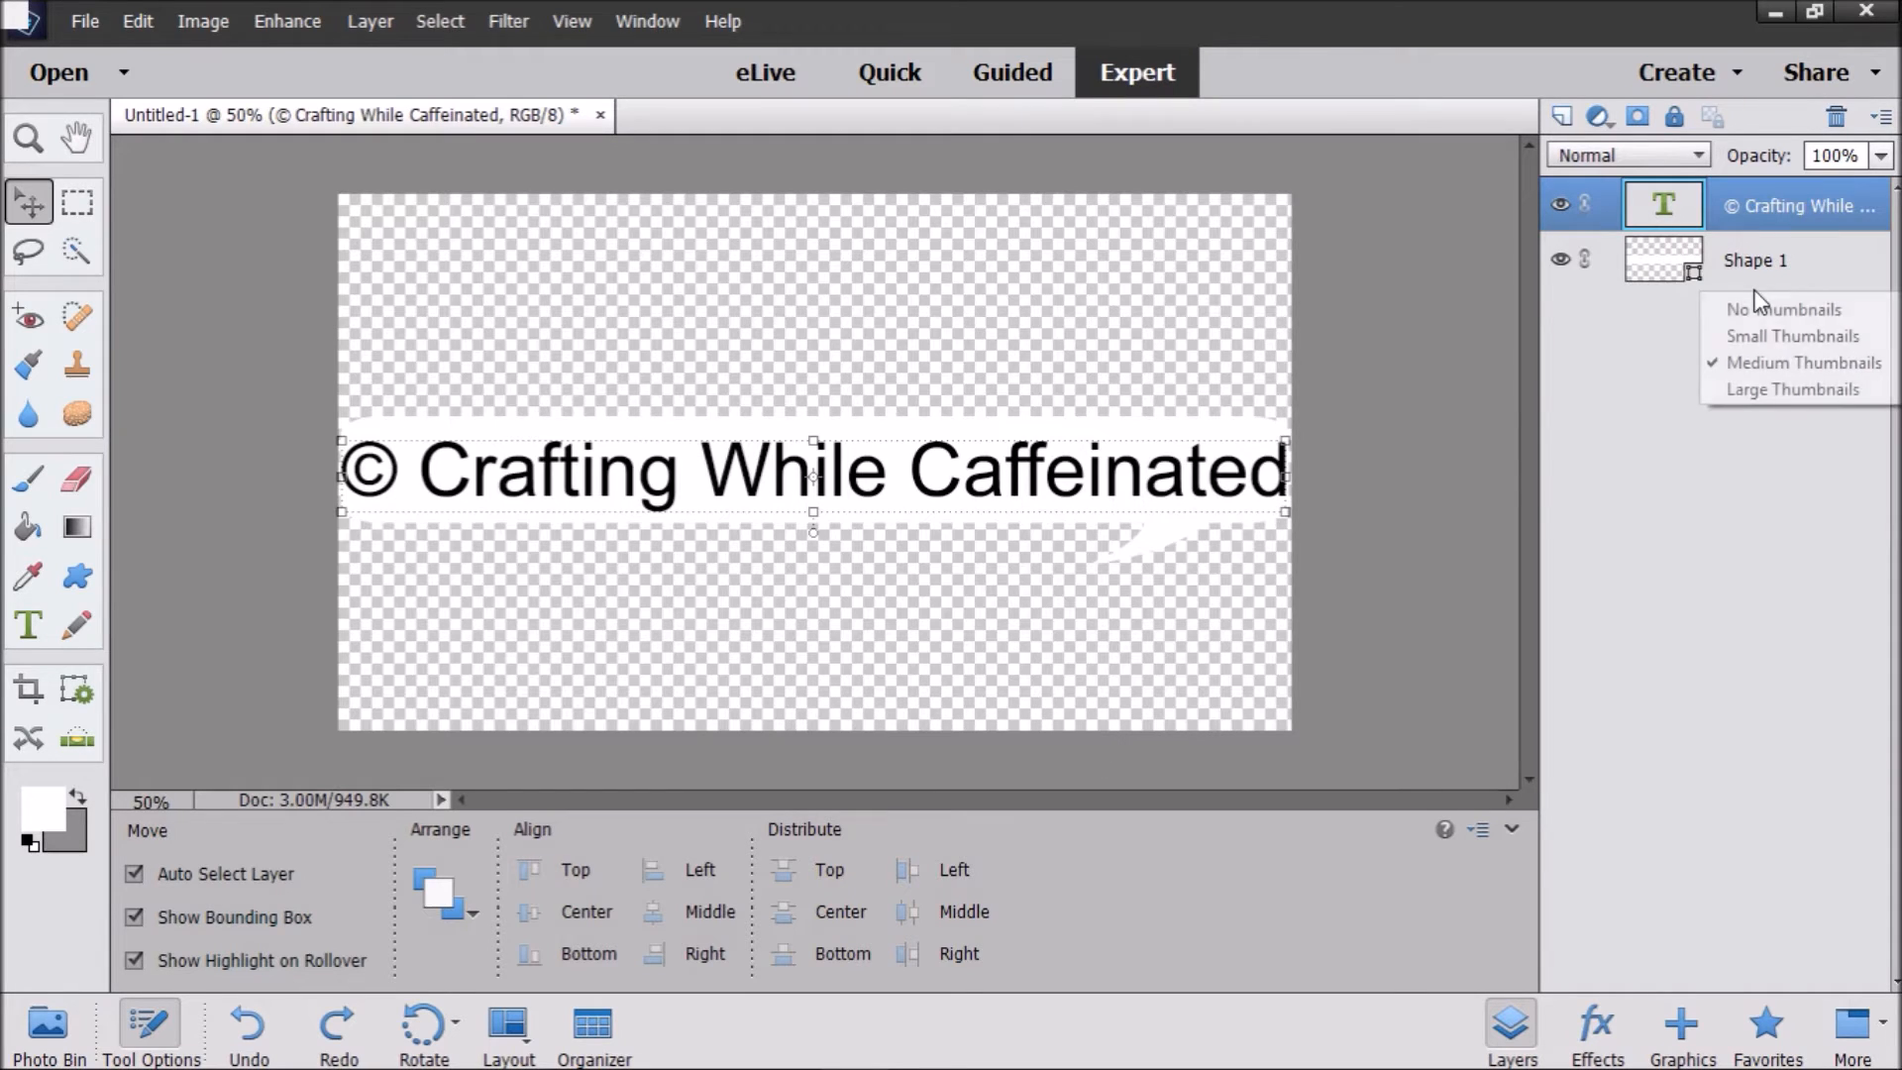
{"action": "left_click", "coordinate": [1744, 250]}
{"action": "right_click", "coordinate": [1744, 250]}
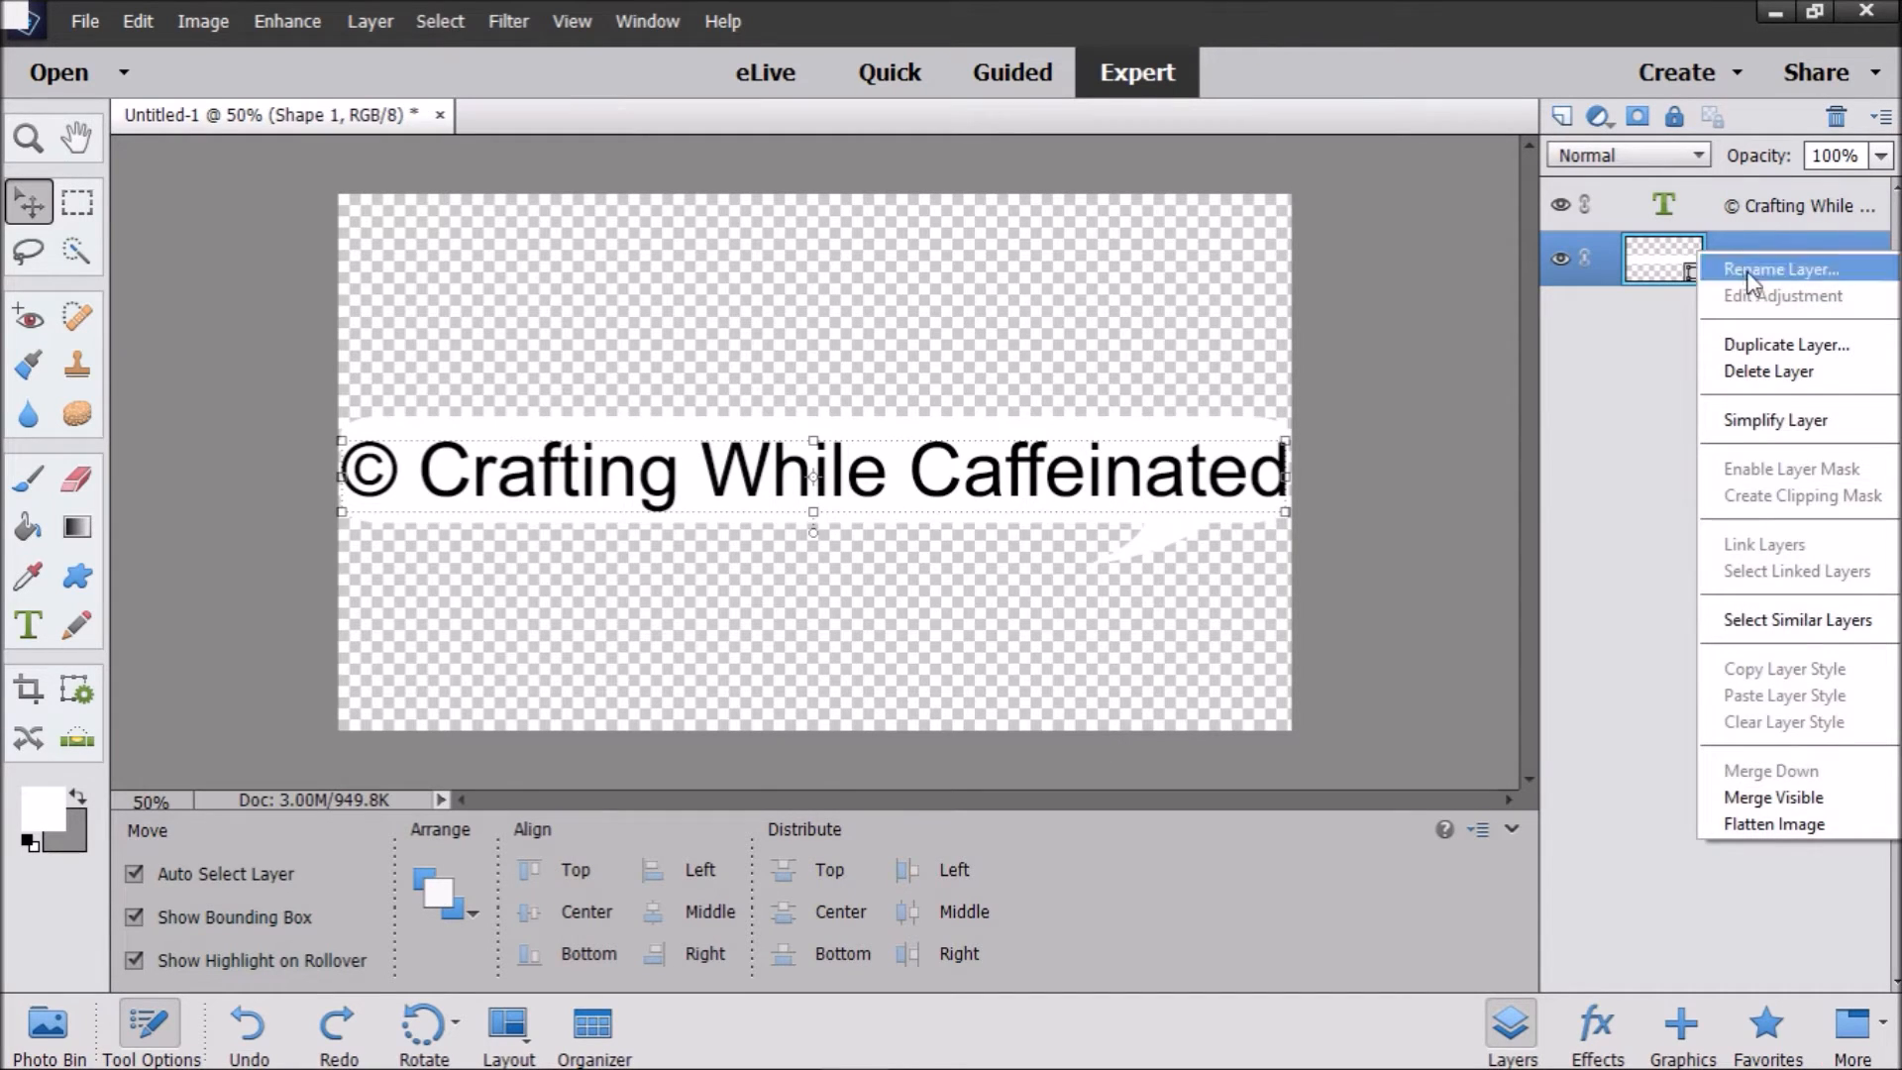
{"action": "left_click", "coordinate": [1822, 798]}
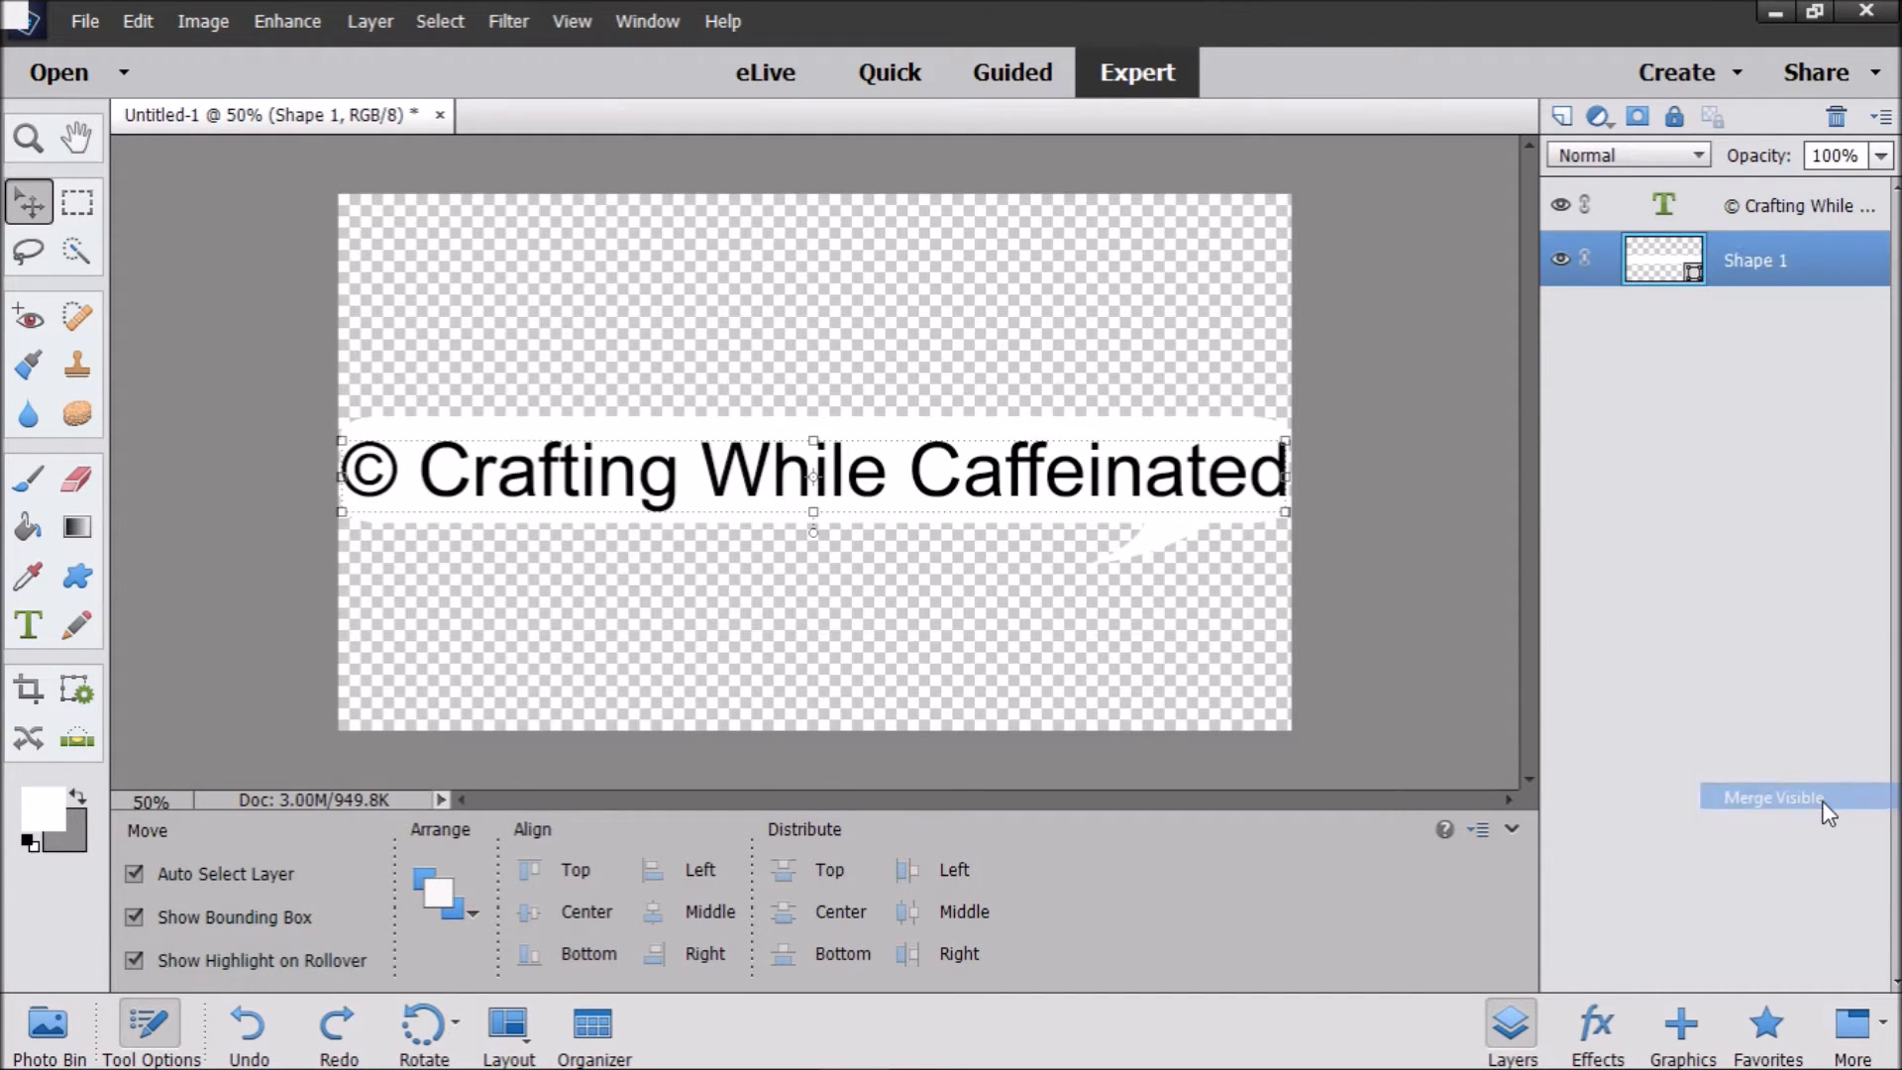
Lower the merged watermark layer's opacity to 70%
{"action": "left_click", "coordinate": [1880, 155]}
{"action": "left_click_drag", "start_coordinate": [1866, 185], "coordinate": [1838, 187]}
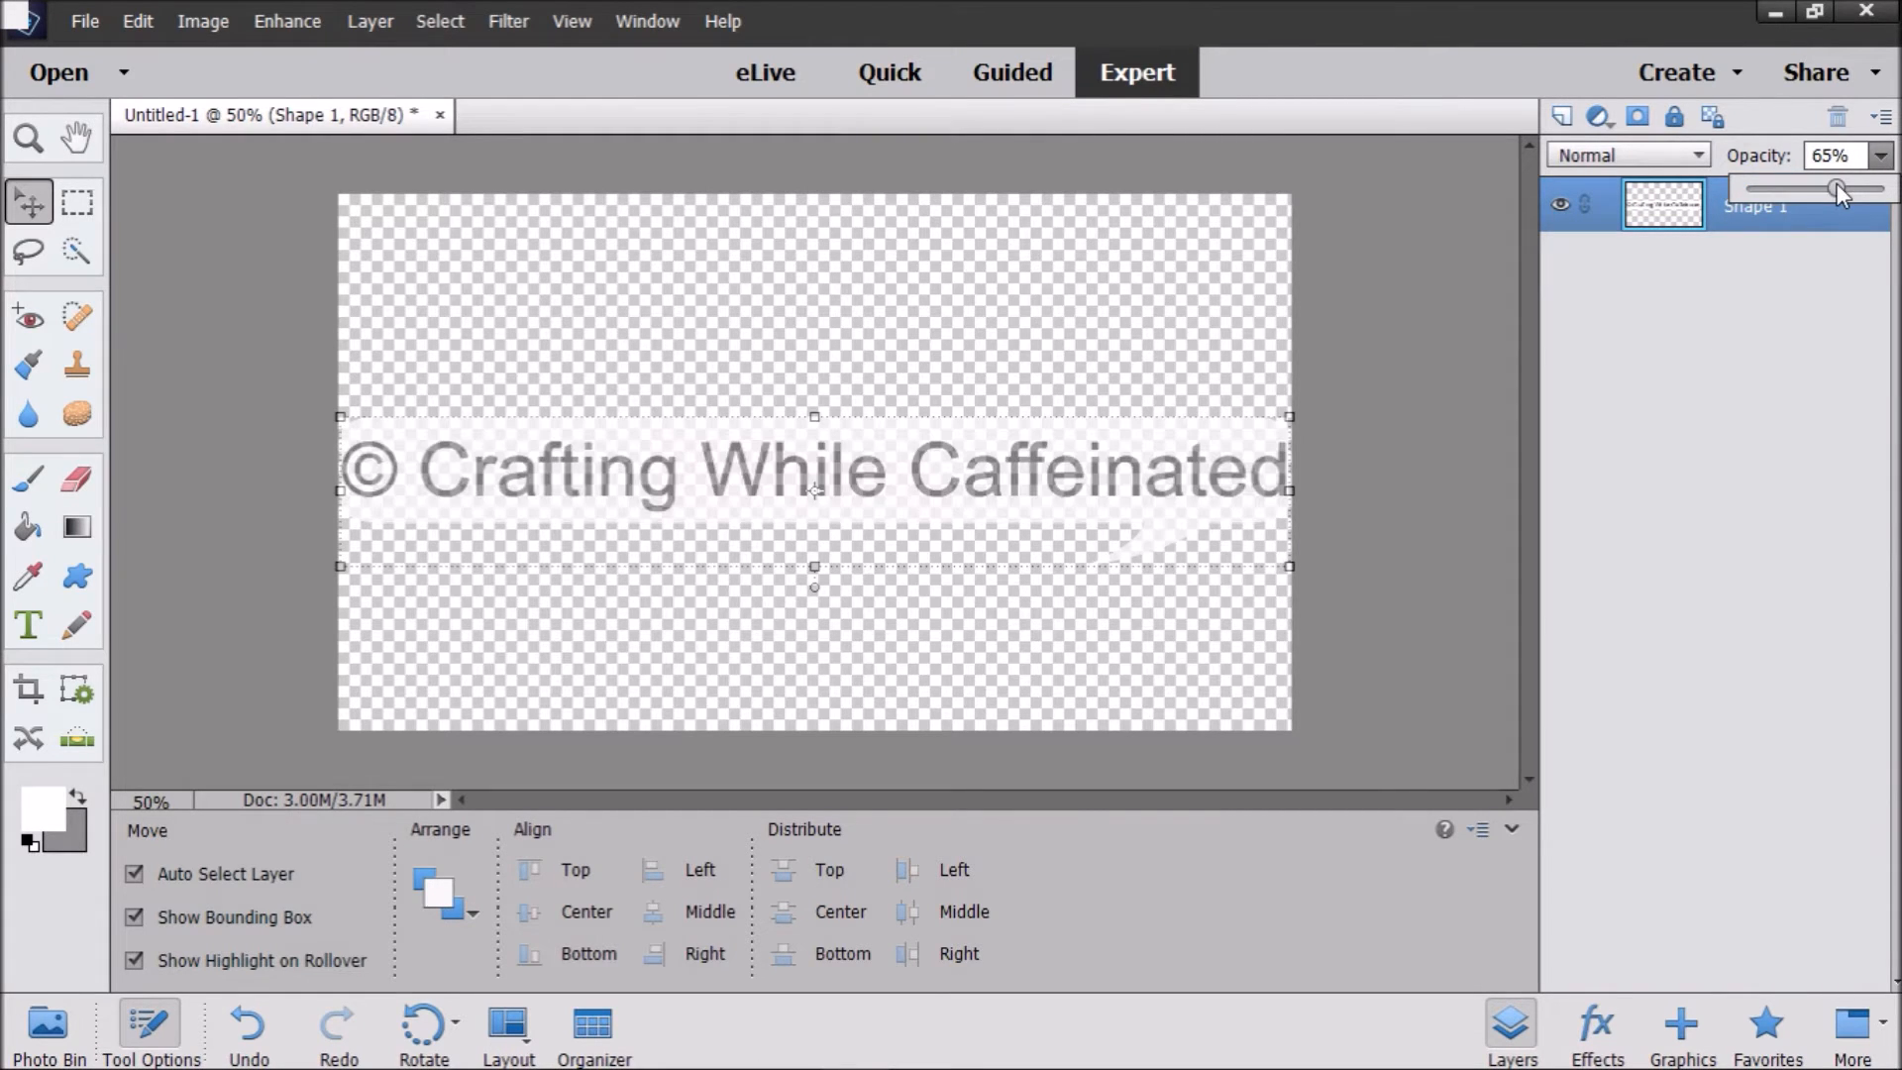
{"action": "mouse_move", "coordinate": [1811, 195]}
{"action": "left_mouse_down"}
{"action": "mouse_move", "coordinate": [1892, 195]}
{"action": "mouse_move", "coordinate": [1843, 200]}
{"action": "left_mouse_up"}
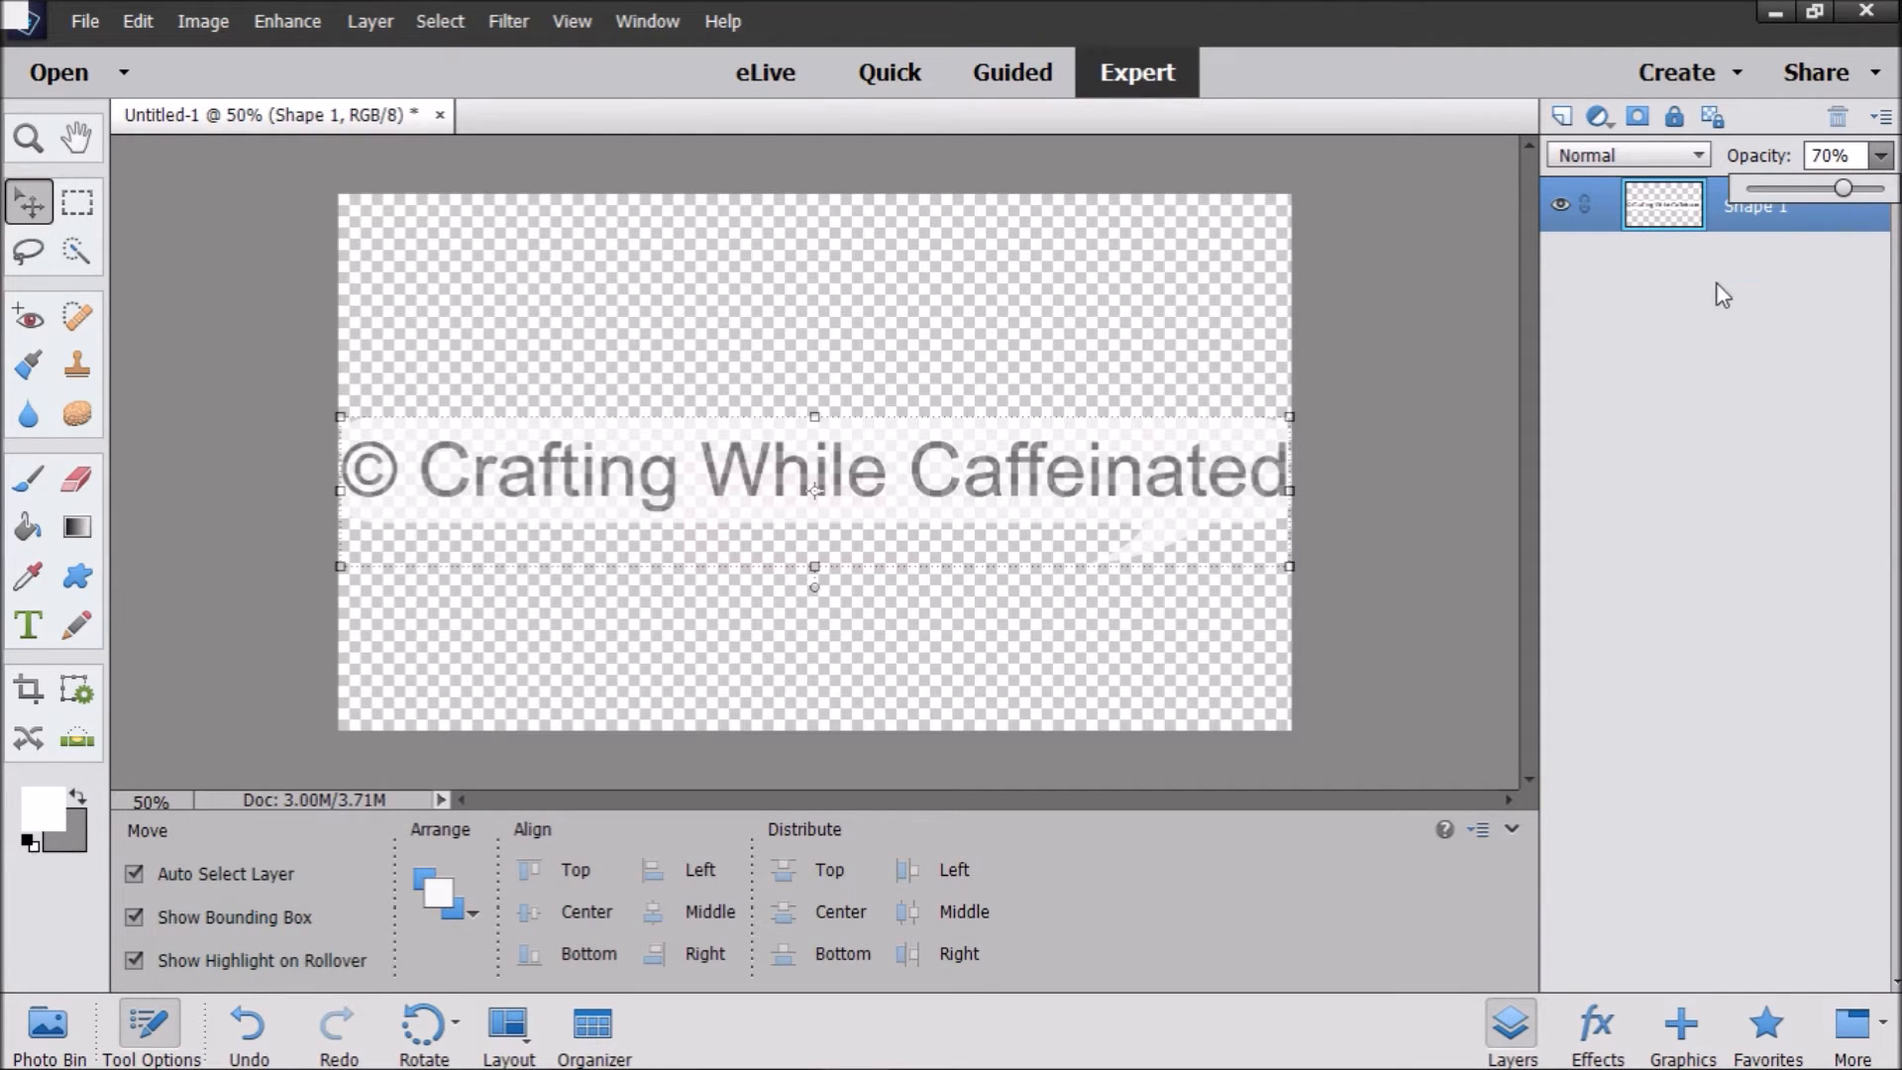
{"action": "left_click", "coordinate": [1625, 426]}
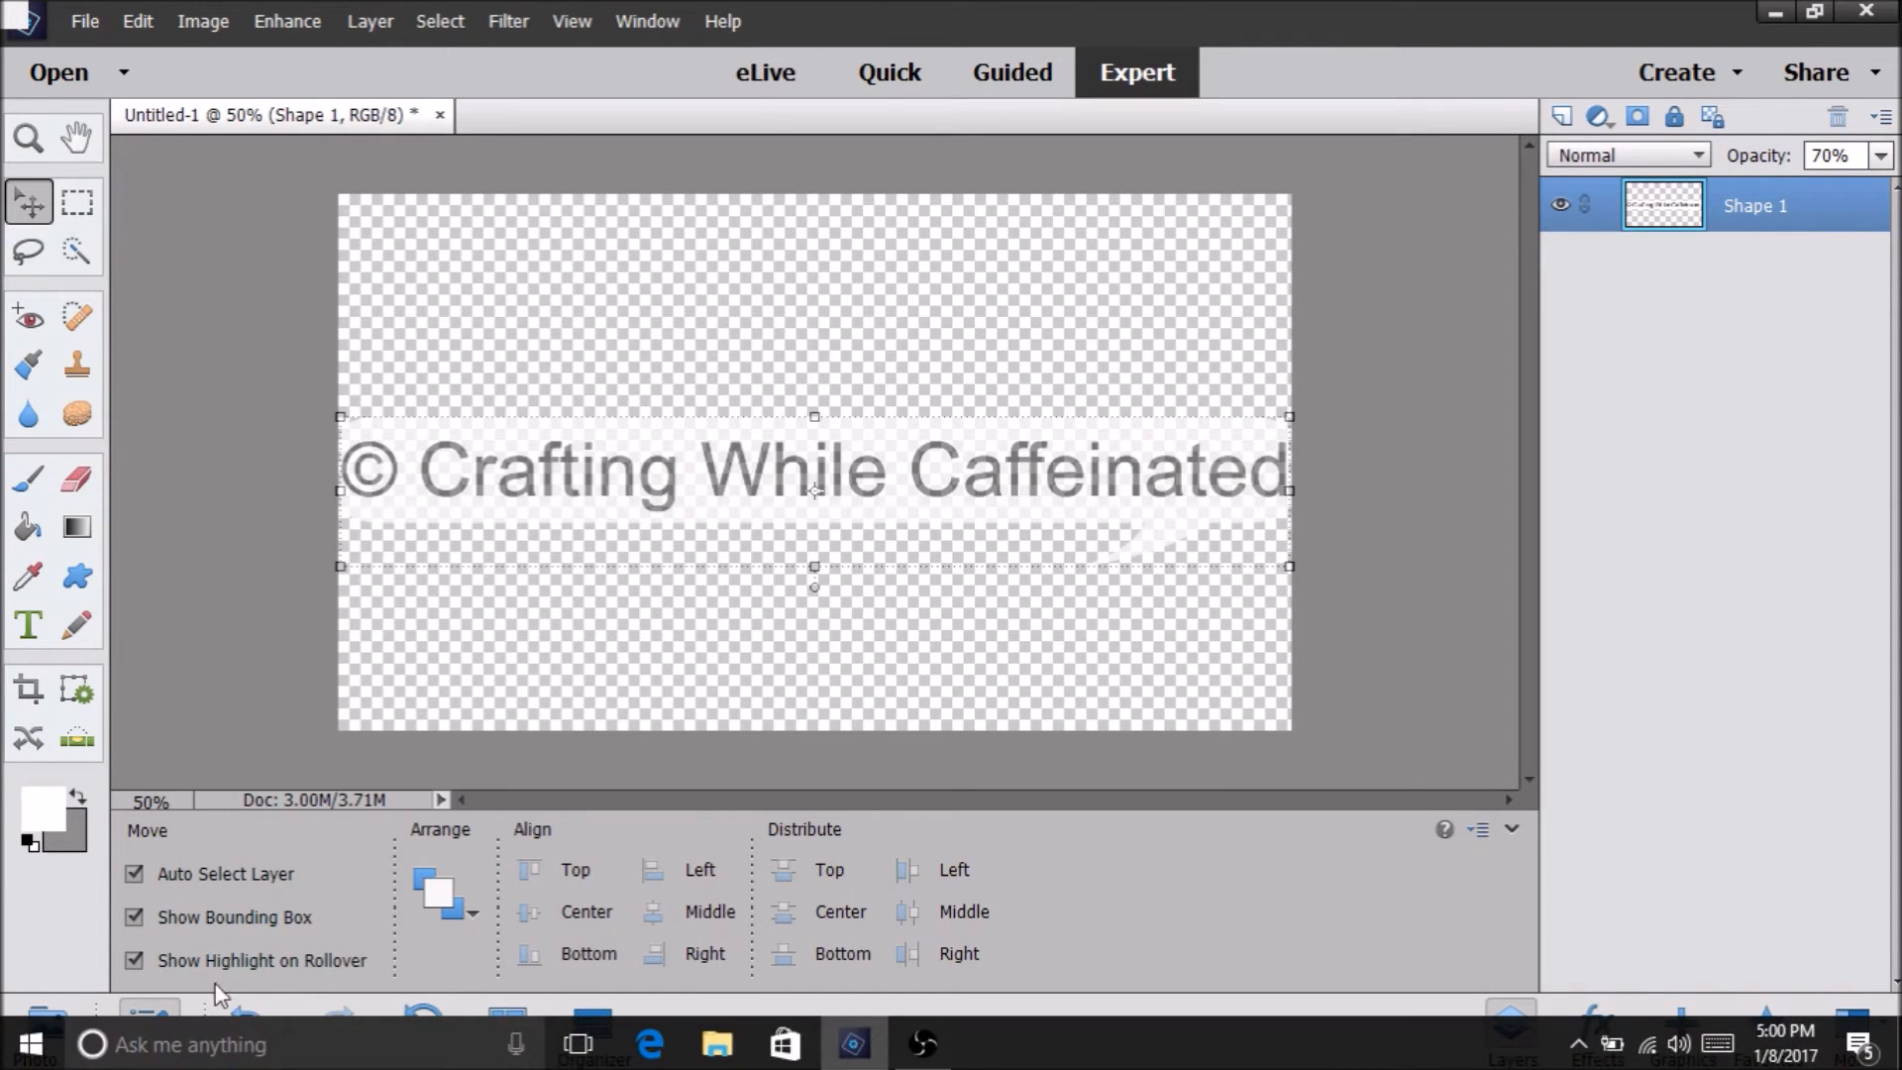
Undo the opacity change and the merging of the visible layers
{"action": "left_click", "coordinate": [248, 1010]}
{"action": "left_click", "coordinate": [249, 1011]}
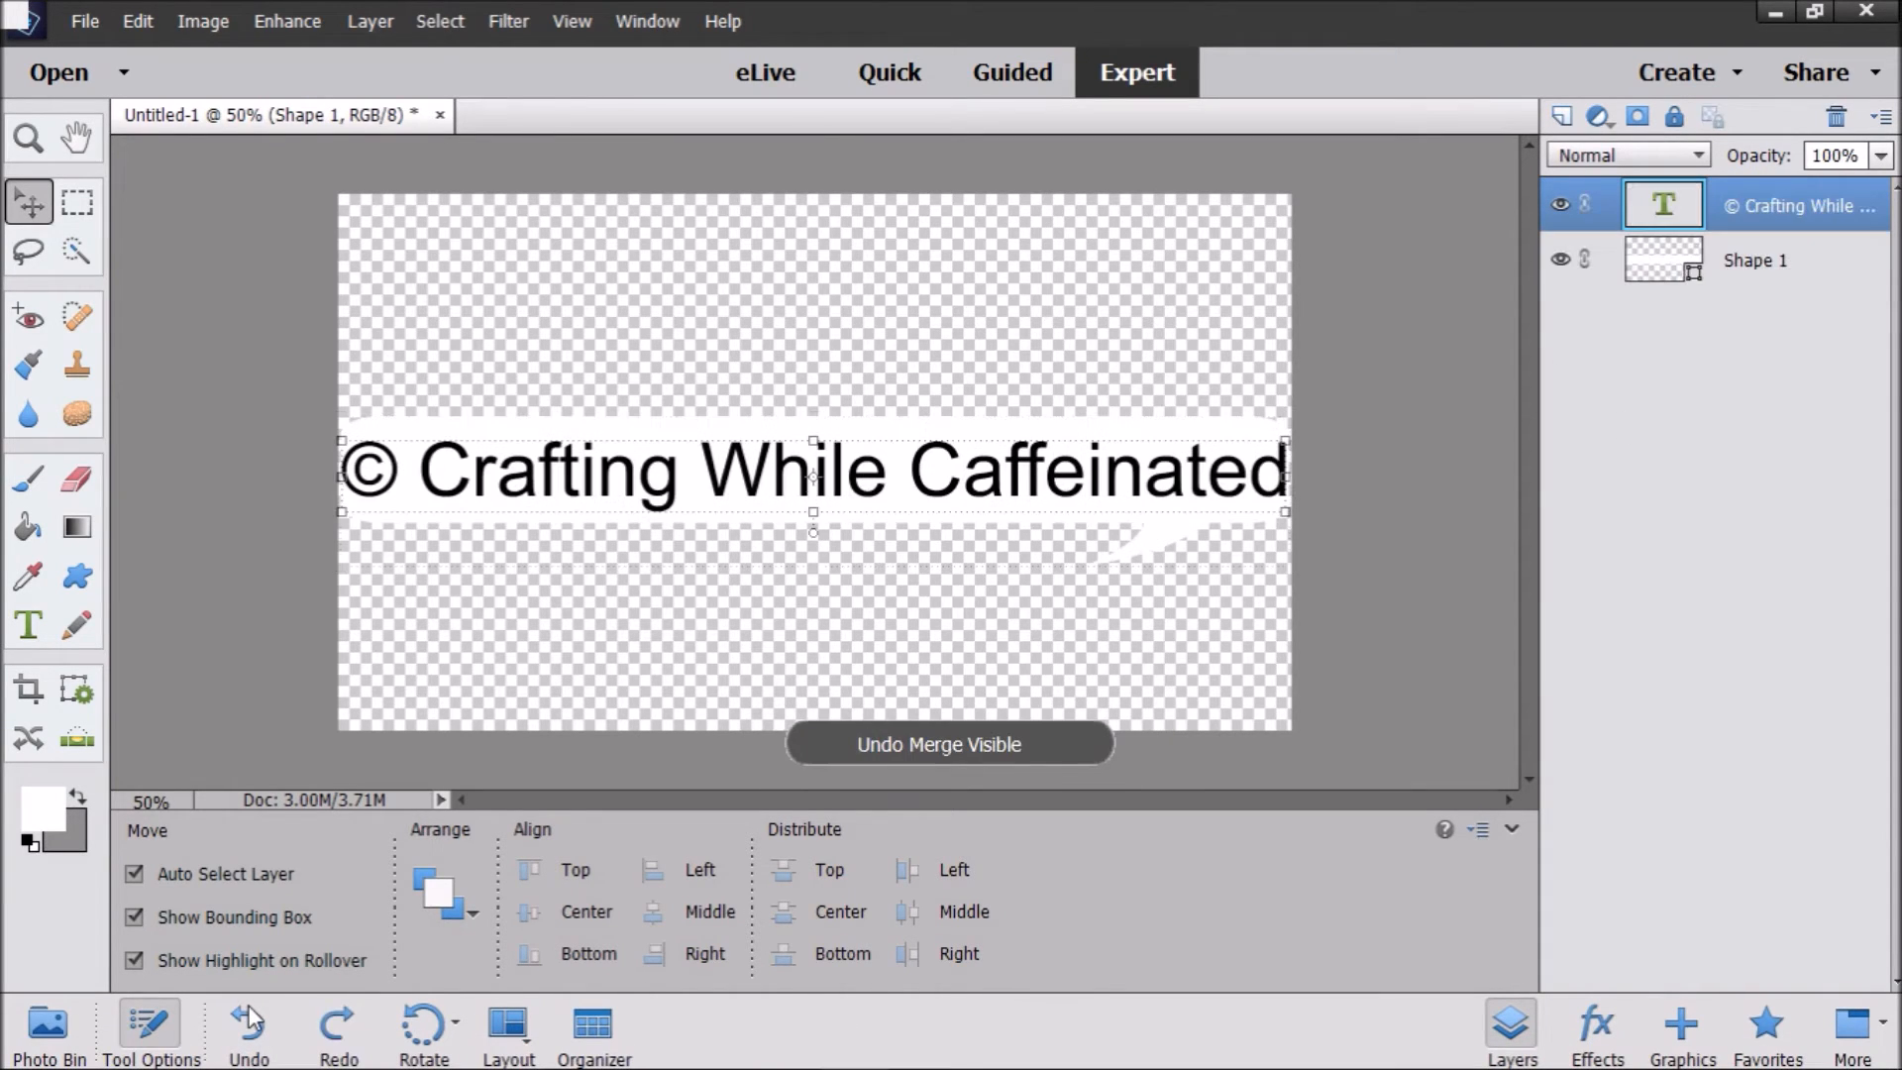
Delete the talk bubble shape layer, keeping only the text layer
{"action": "left_click", "coordinate": [1709, 263]}
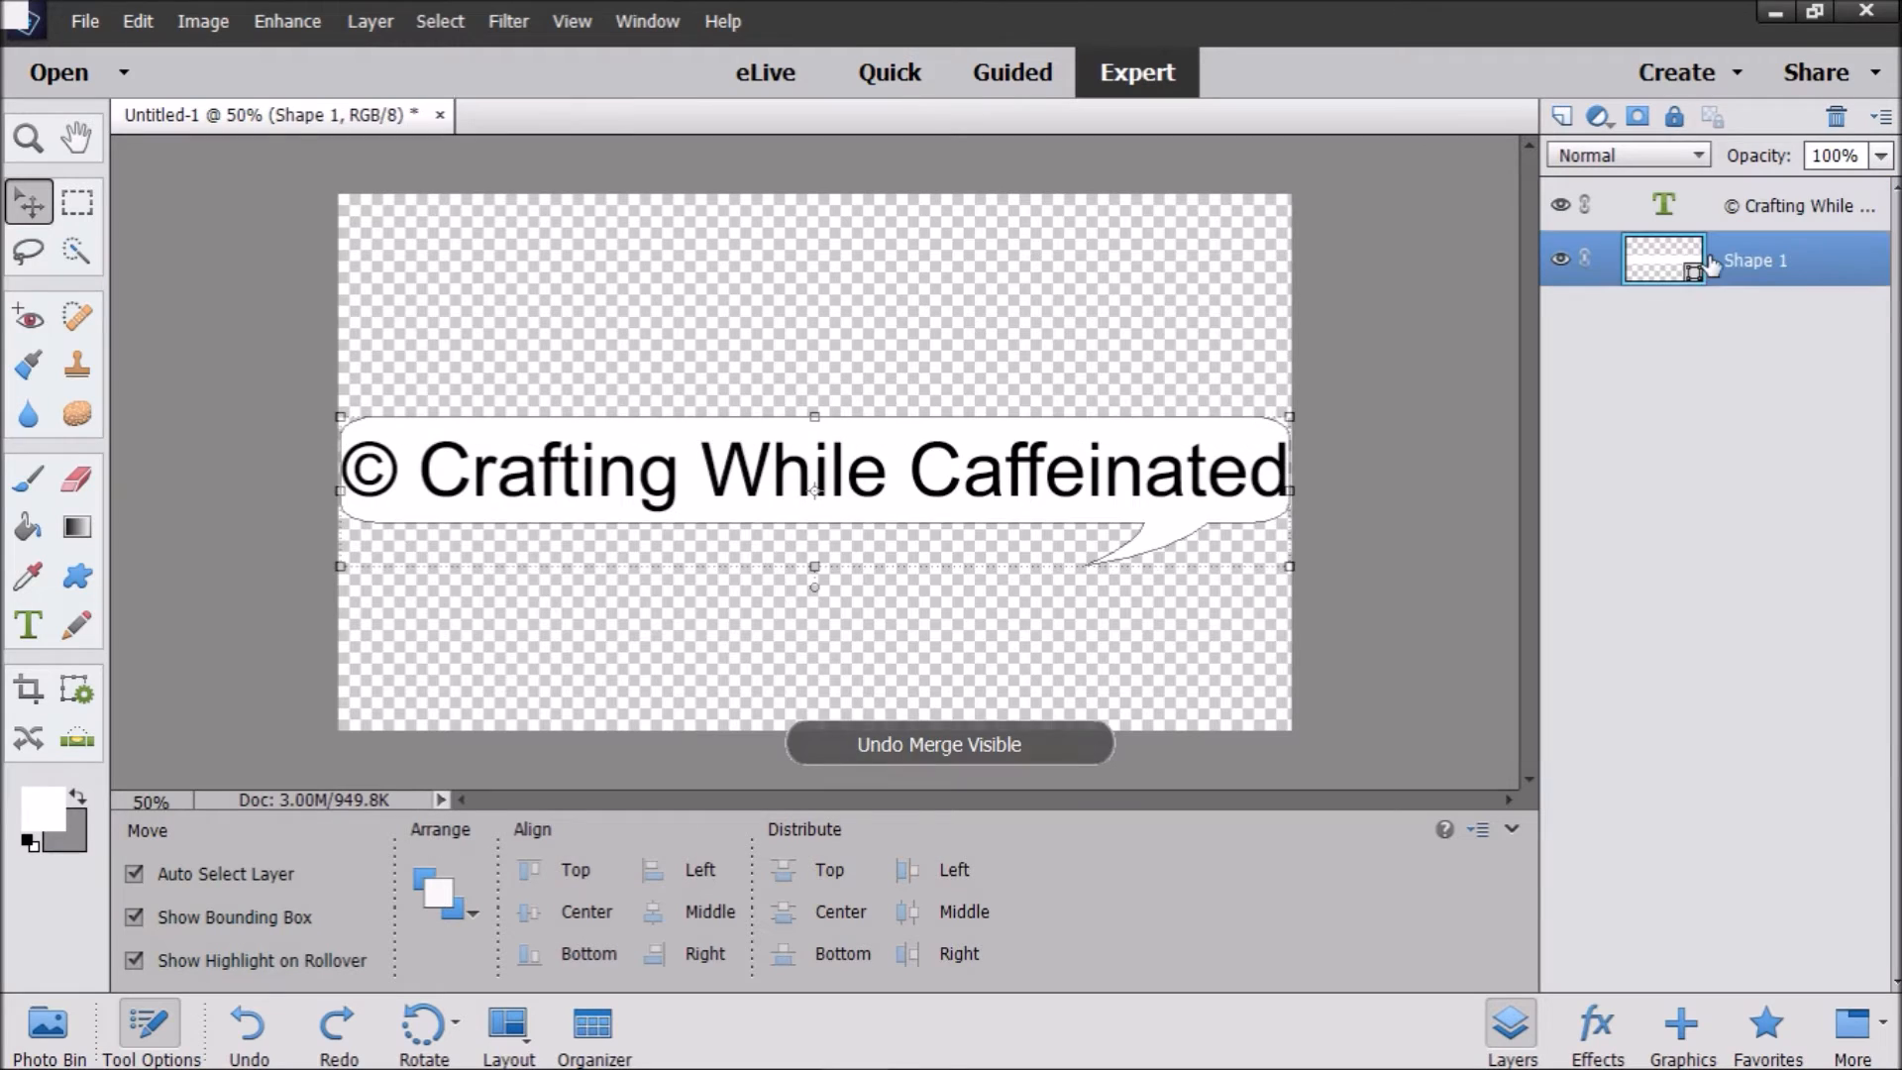
{"action": "key", "text": "Delete"}
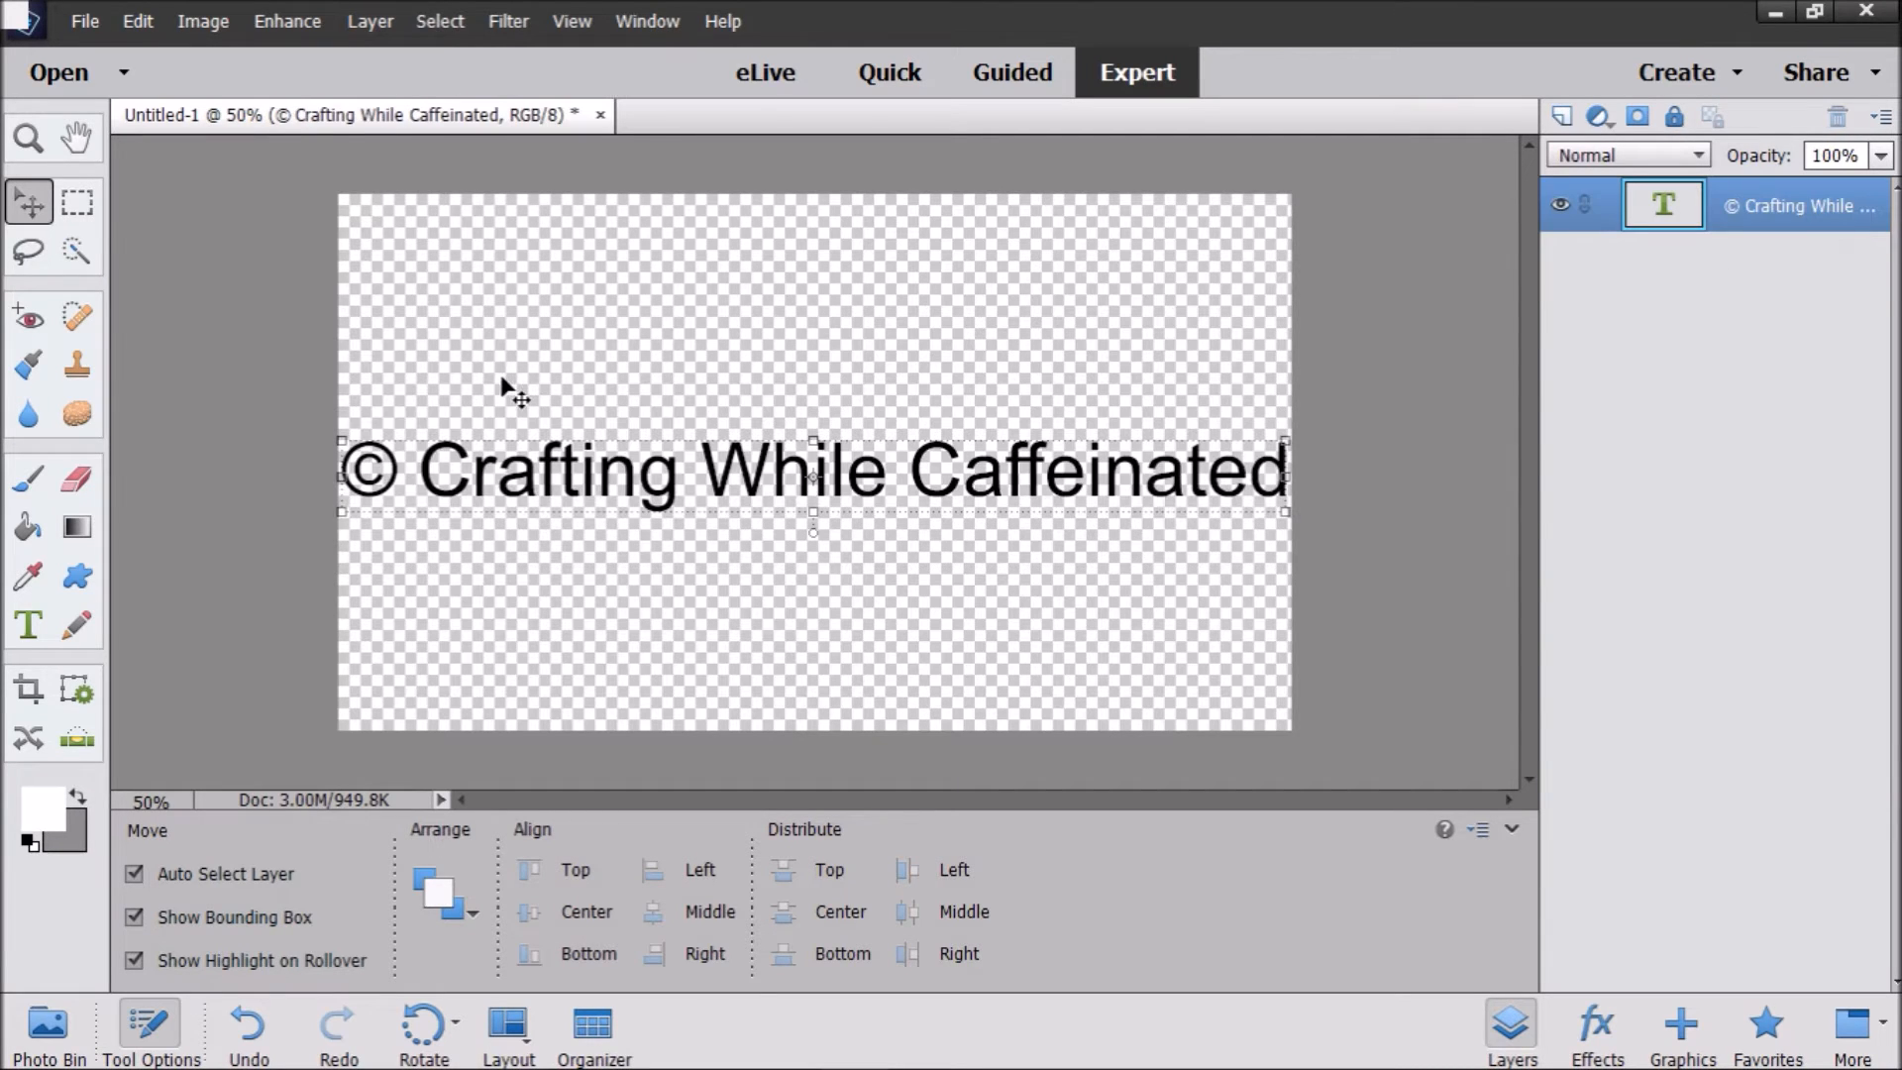
Select the whole watermark text and preview other fonts such as Berlin Sans FB Demi Bold and Goudy Old Style Italic, keeping Arial Regular
{"action": "left_click", "coordinate": [22, 634]}
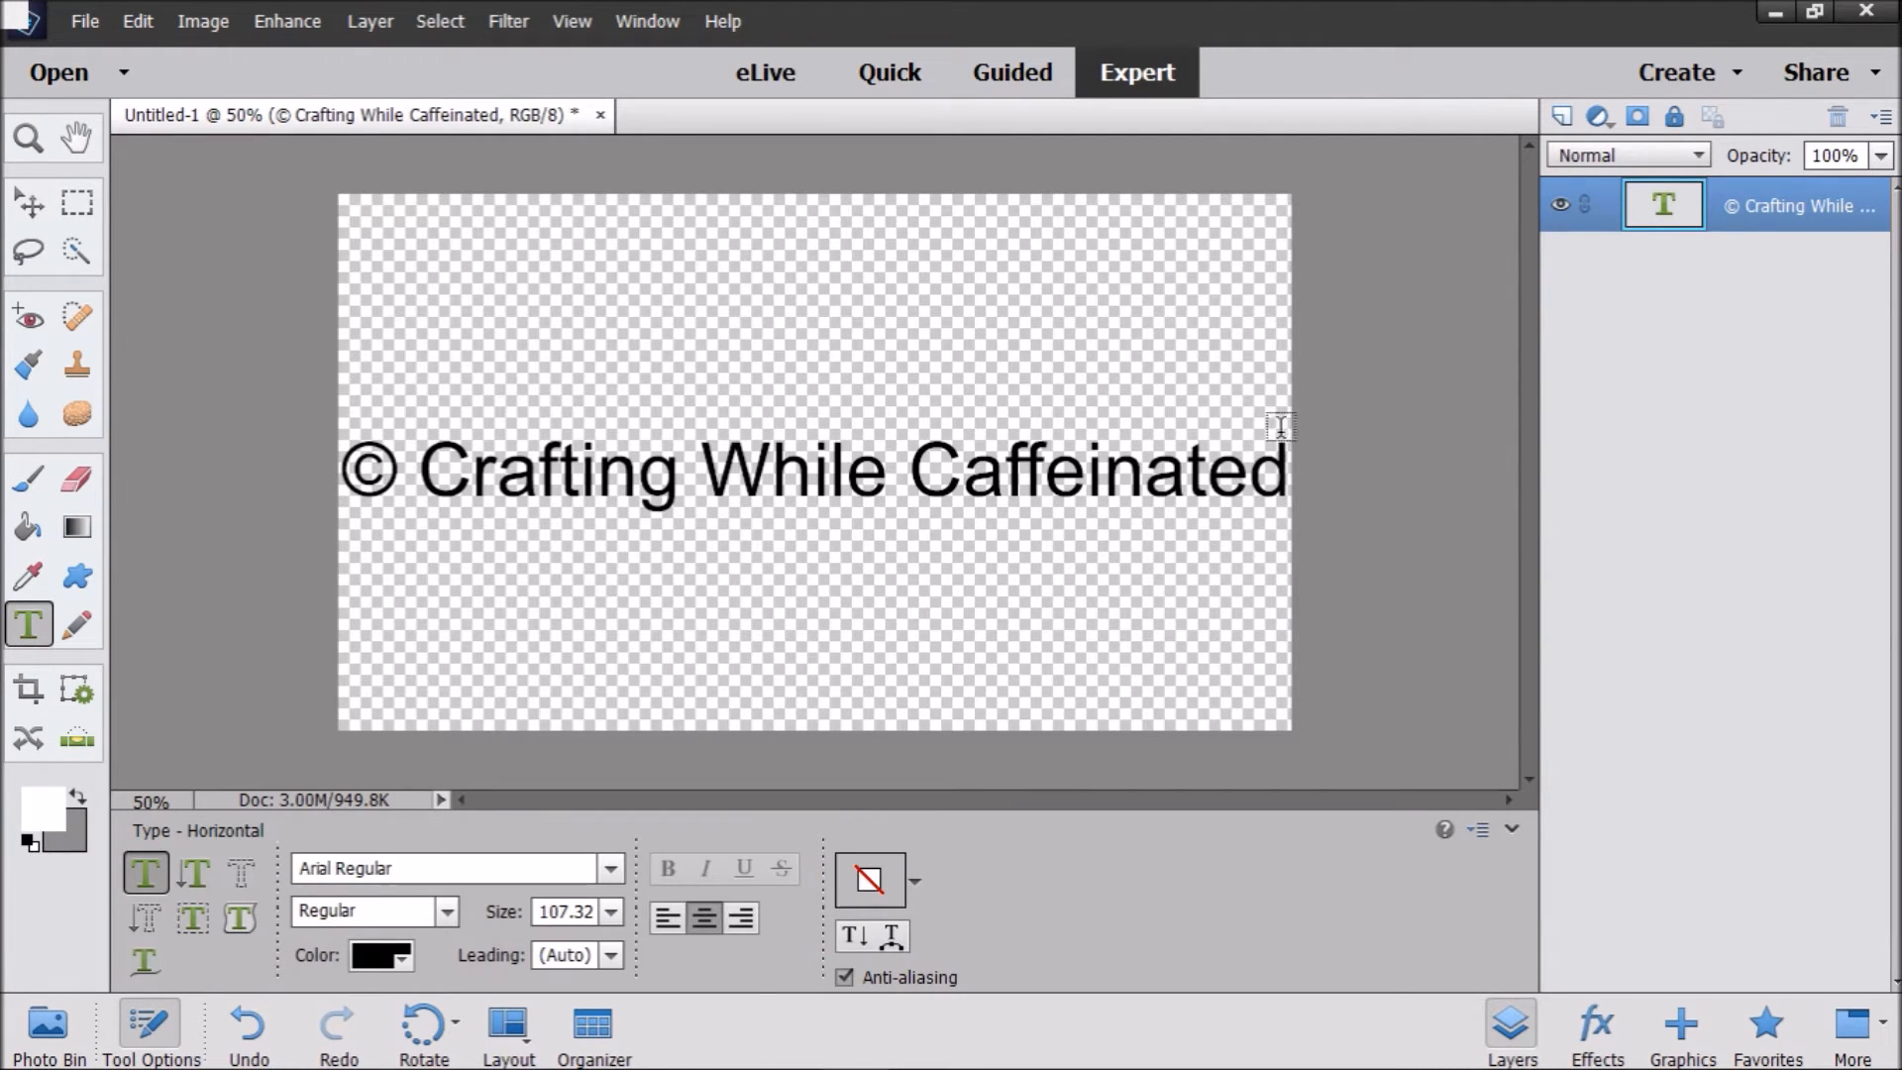
{"action": "left_click", "coordinate": [1283, 461]}
{"action": "left_click_drag", "start_coordinate": [1288, 465], "coordinate": [342, 471]}
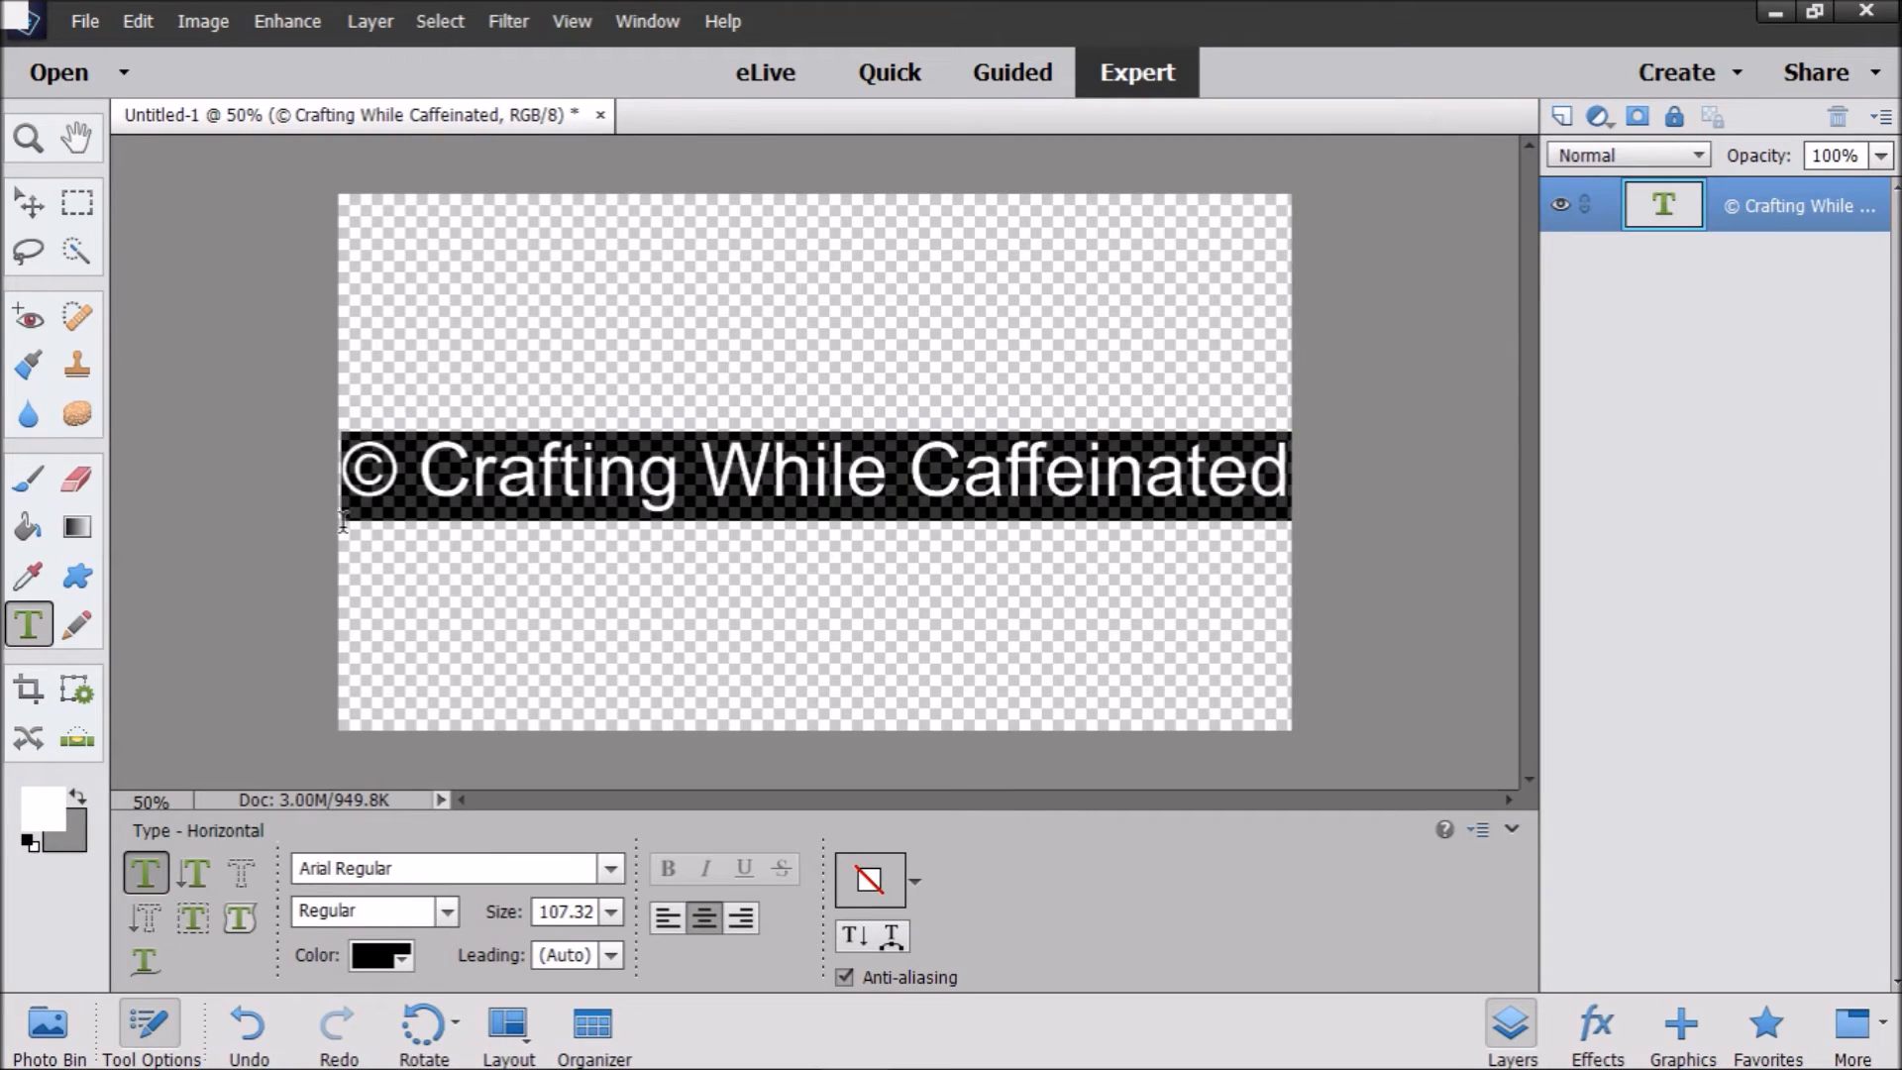
{"action": "left_click", "coordinate": [609, 869]}
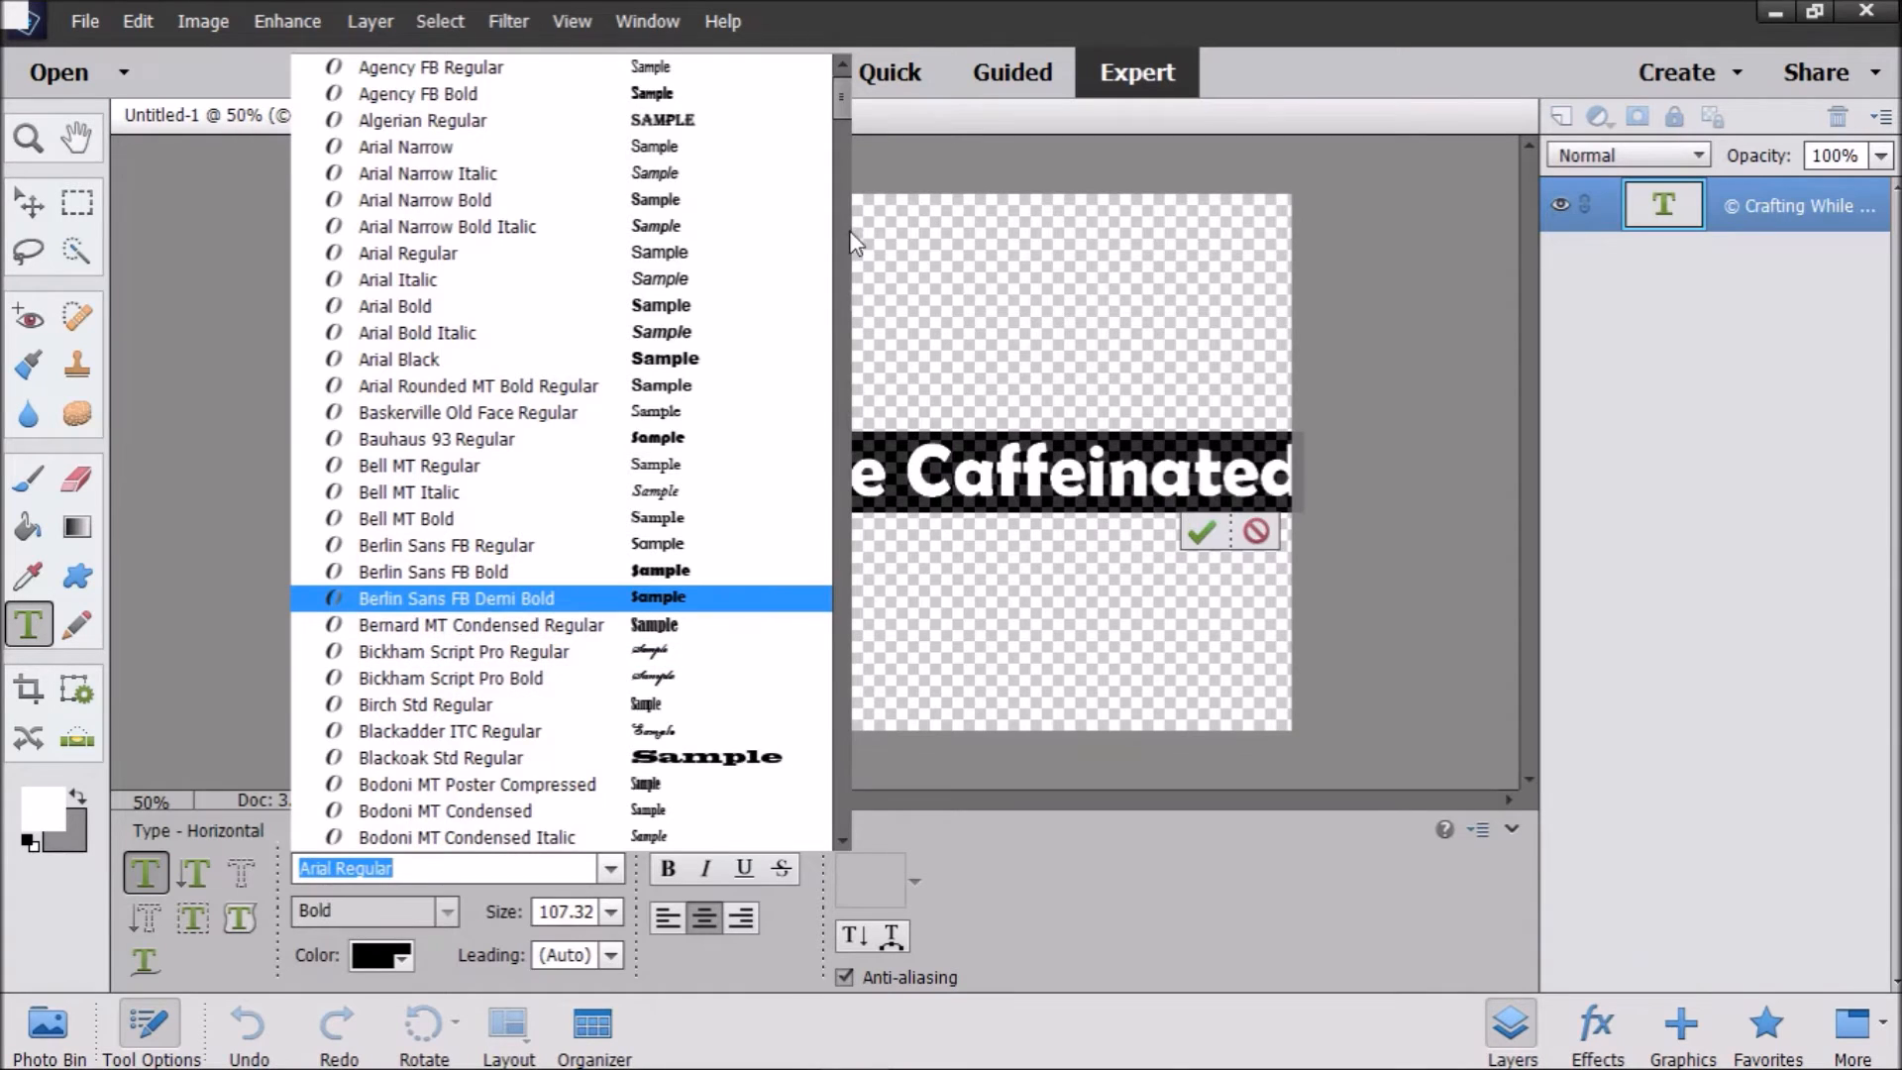
{"action": "left_click_drag", "start_coordinate": [836, 166], "coordinate": [831, 324]}
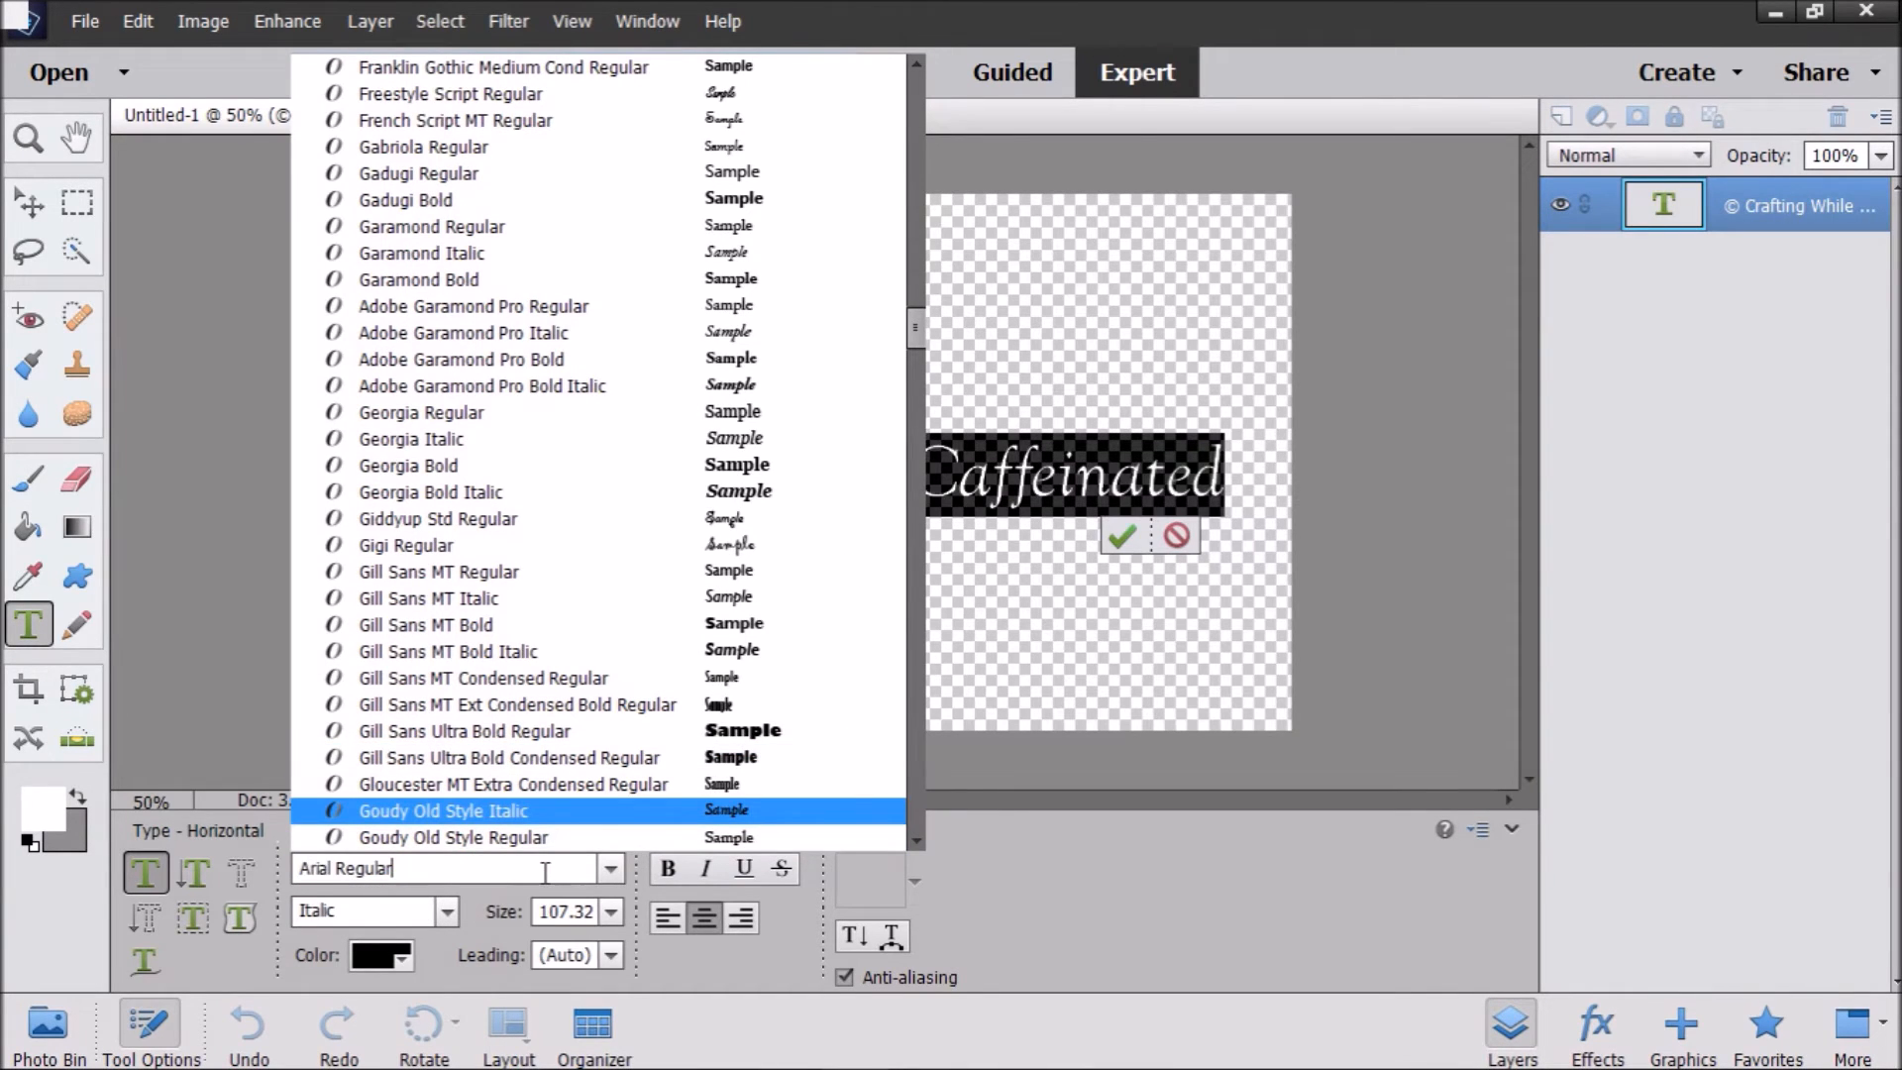
{"action": "left_click", "coordinate": [991, 905]}
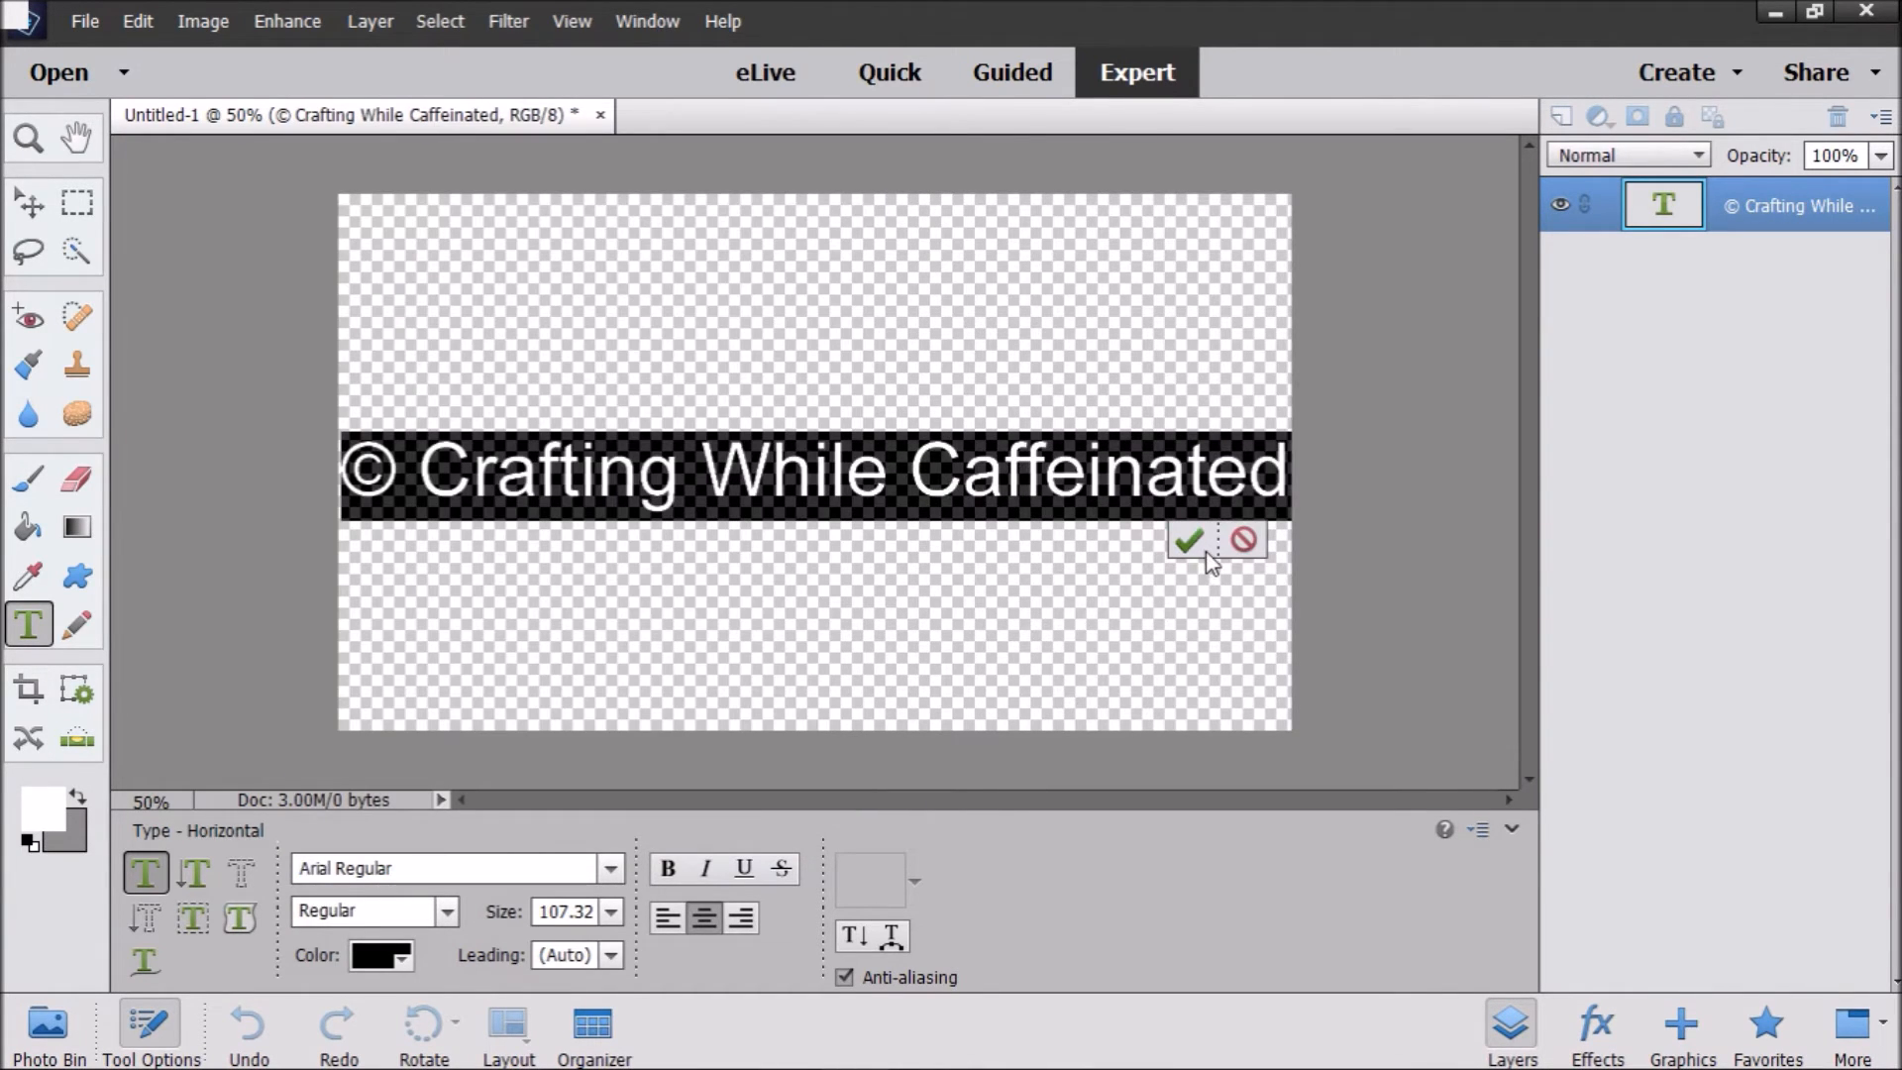
View the Warp Text options, cancel them, commit the text unwarped and deselect its layer
{"action": "left_click", "coordinate": [896, 947]}
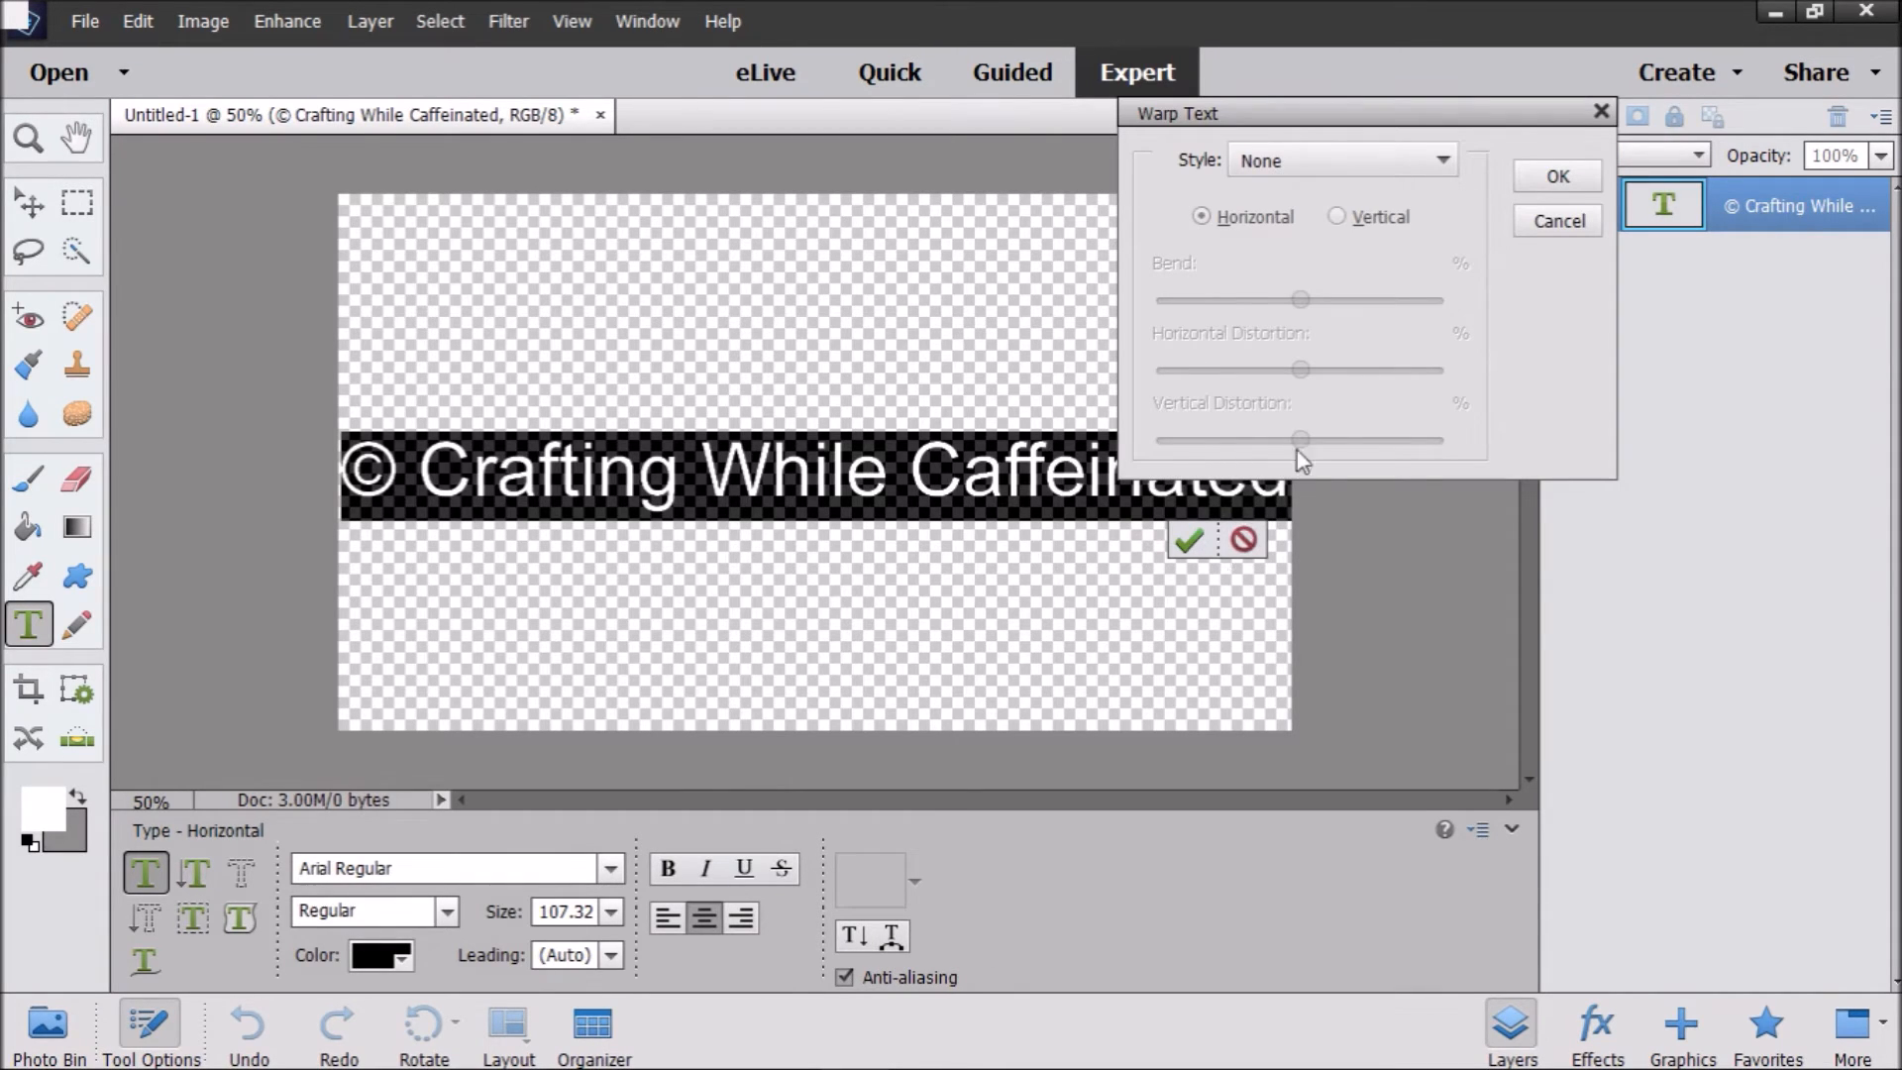
{"action": "left_click", "coordinate": [1551, 221]}
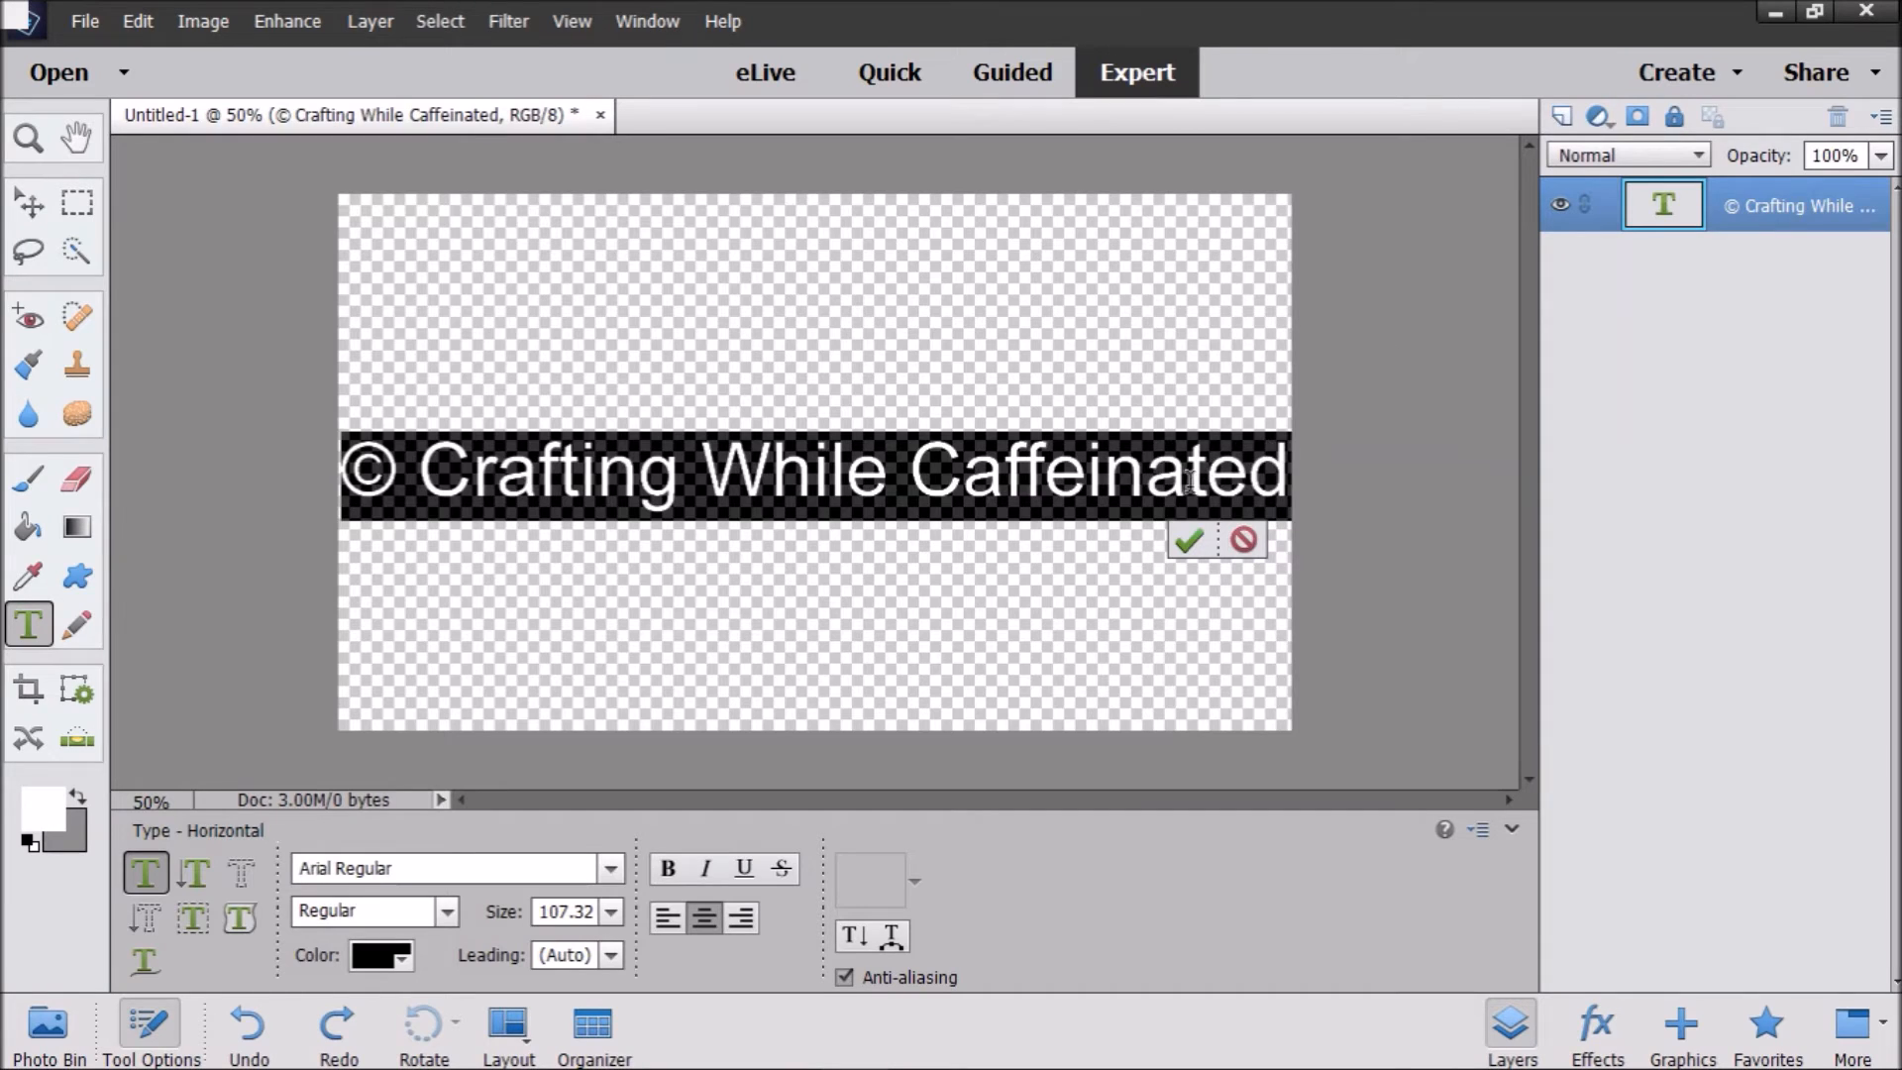
{"action": "left_click", "coordinate": [1189, 543]}
{"action": "key", "text": "v"}
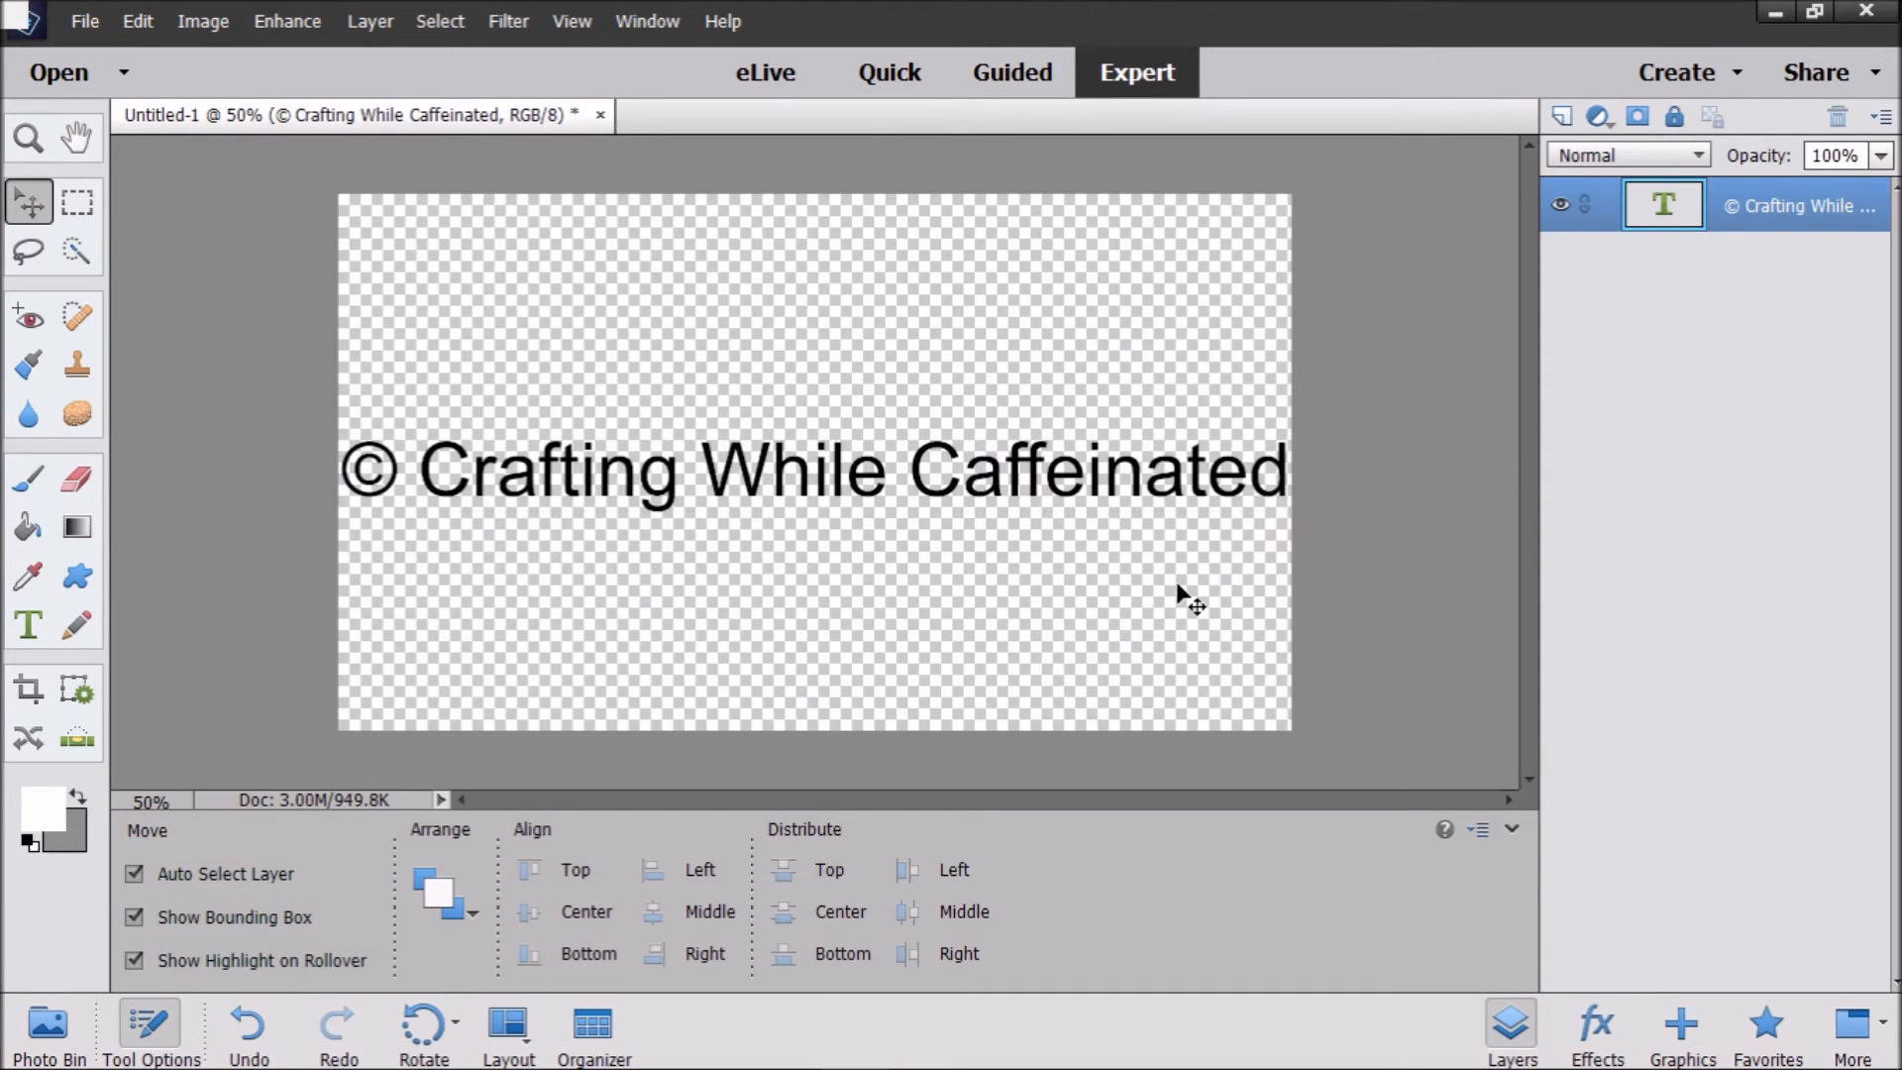
{"action": "left_click", "coordinate": [1189, 594]}
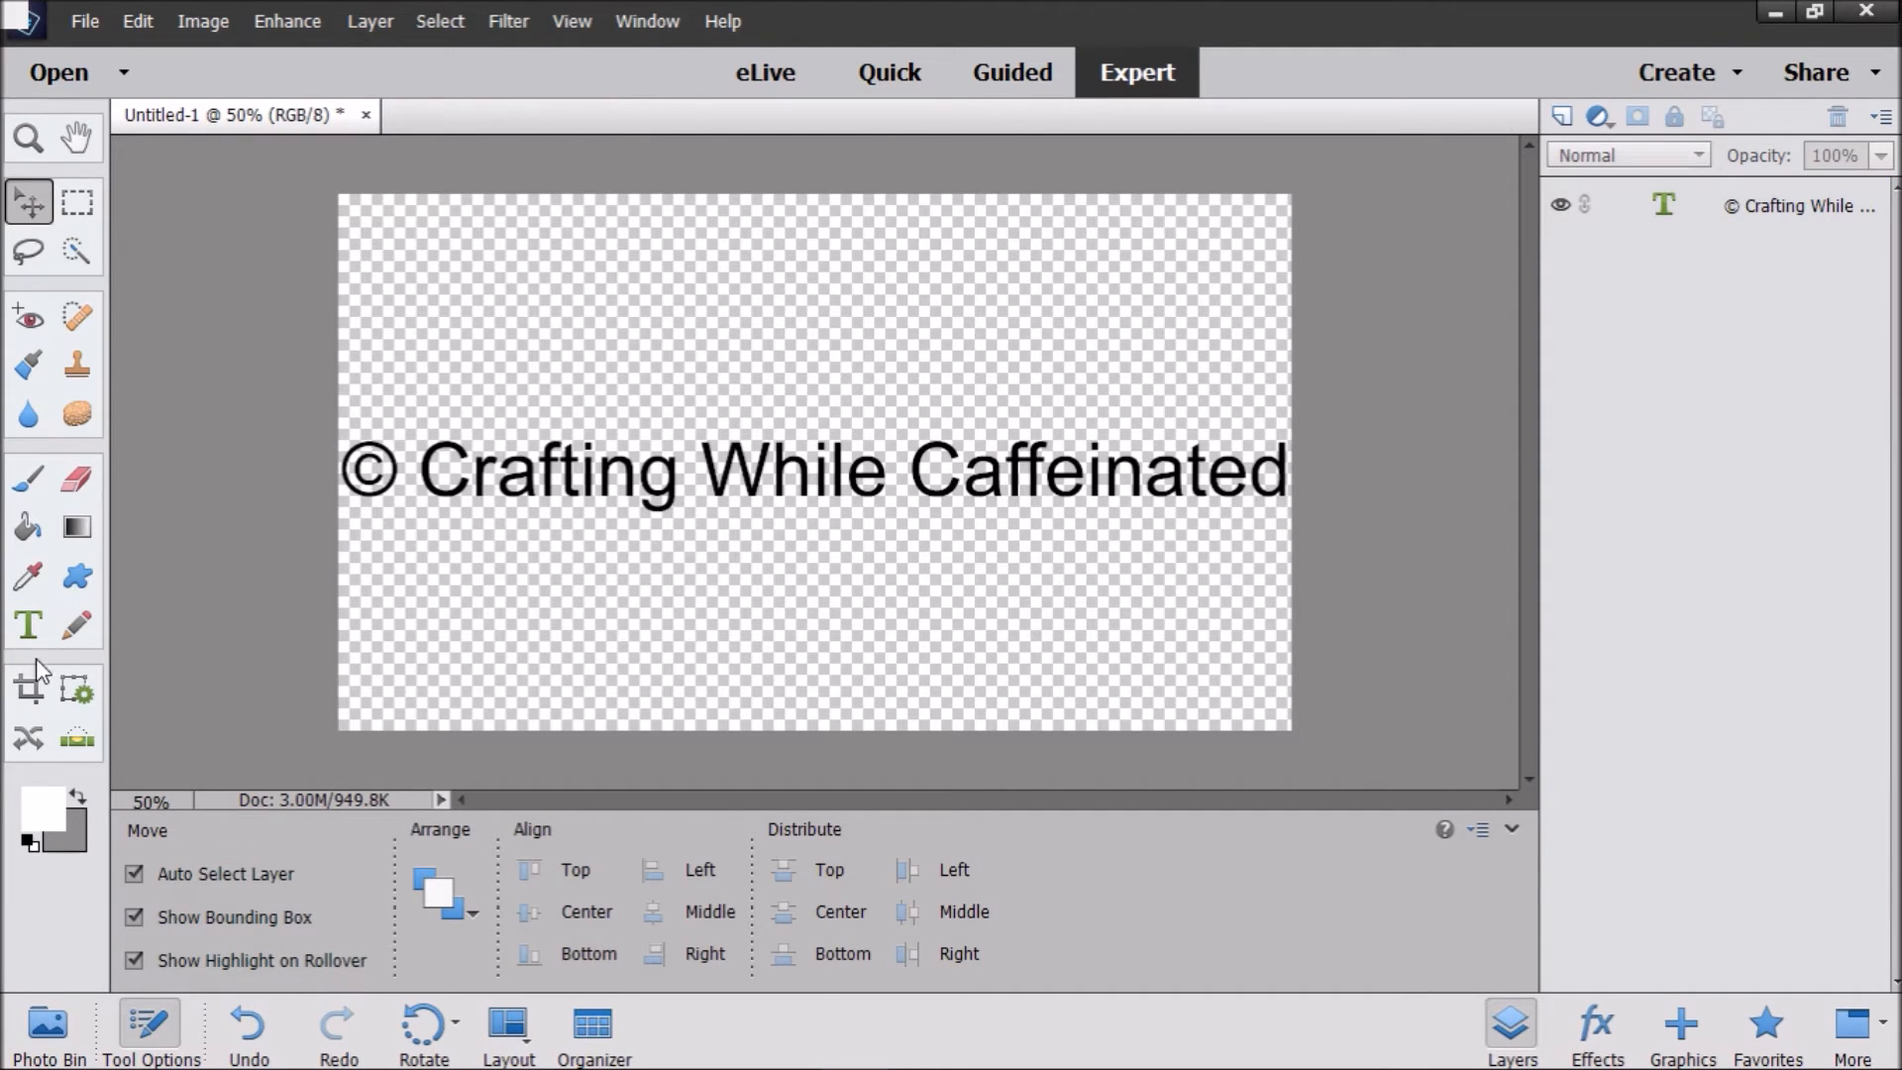
Set the Crop tool's aspect ratio to No Restriction
{"action": "left_click", "coordinate": [33, 686]}
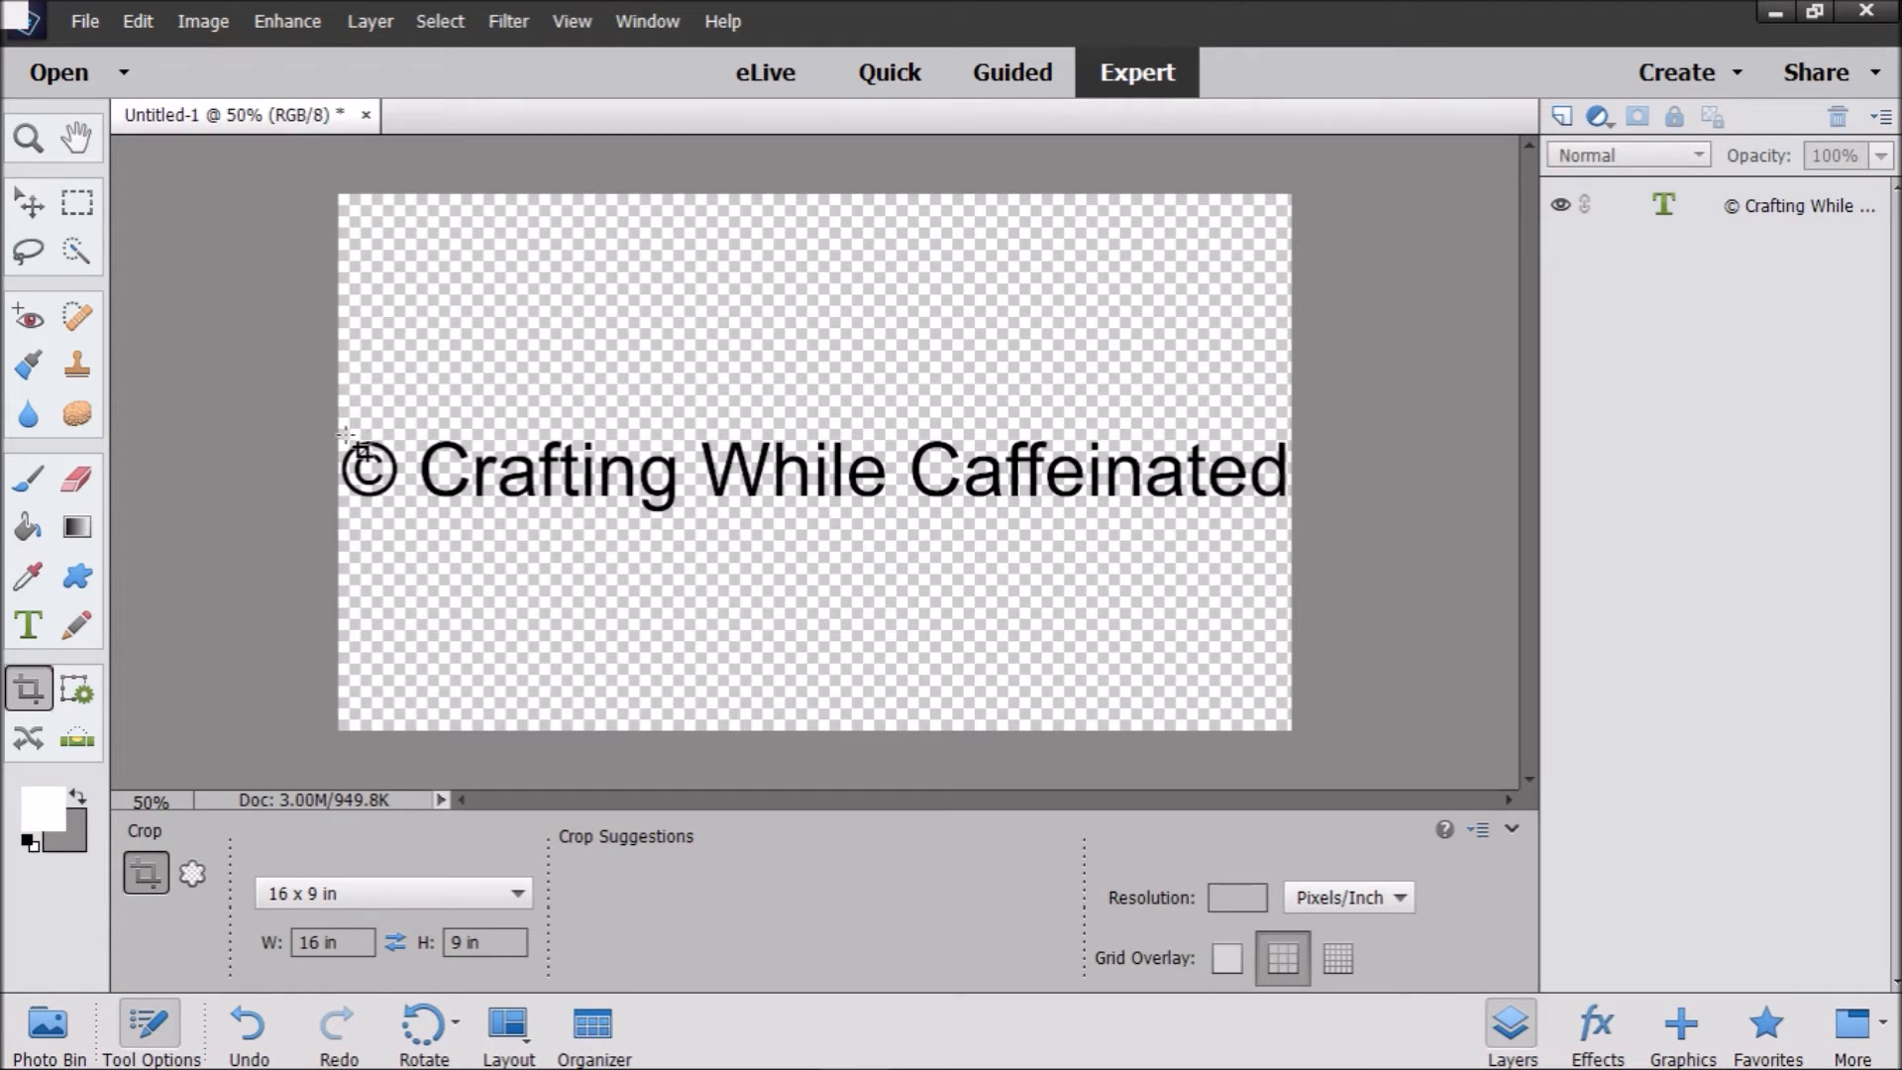
{"action": "left_click", "coordinate": [396, 894]}
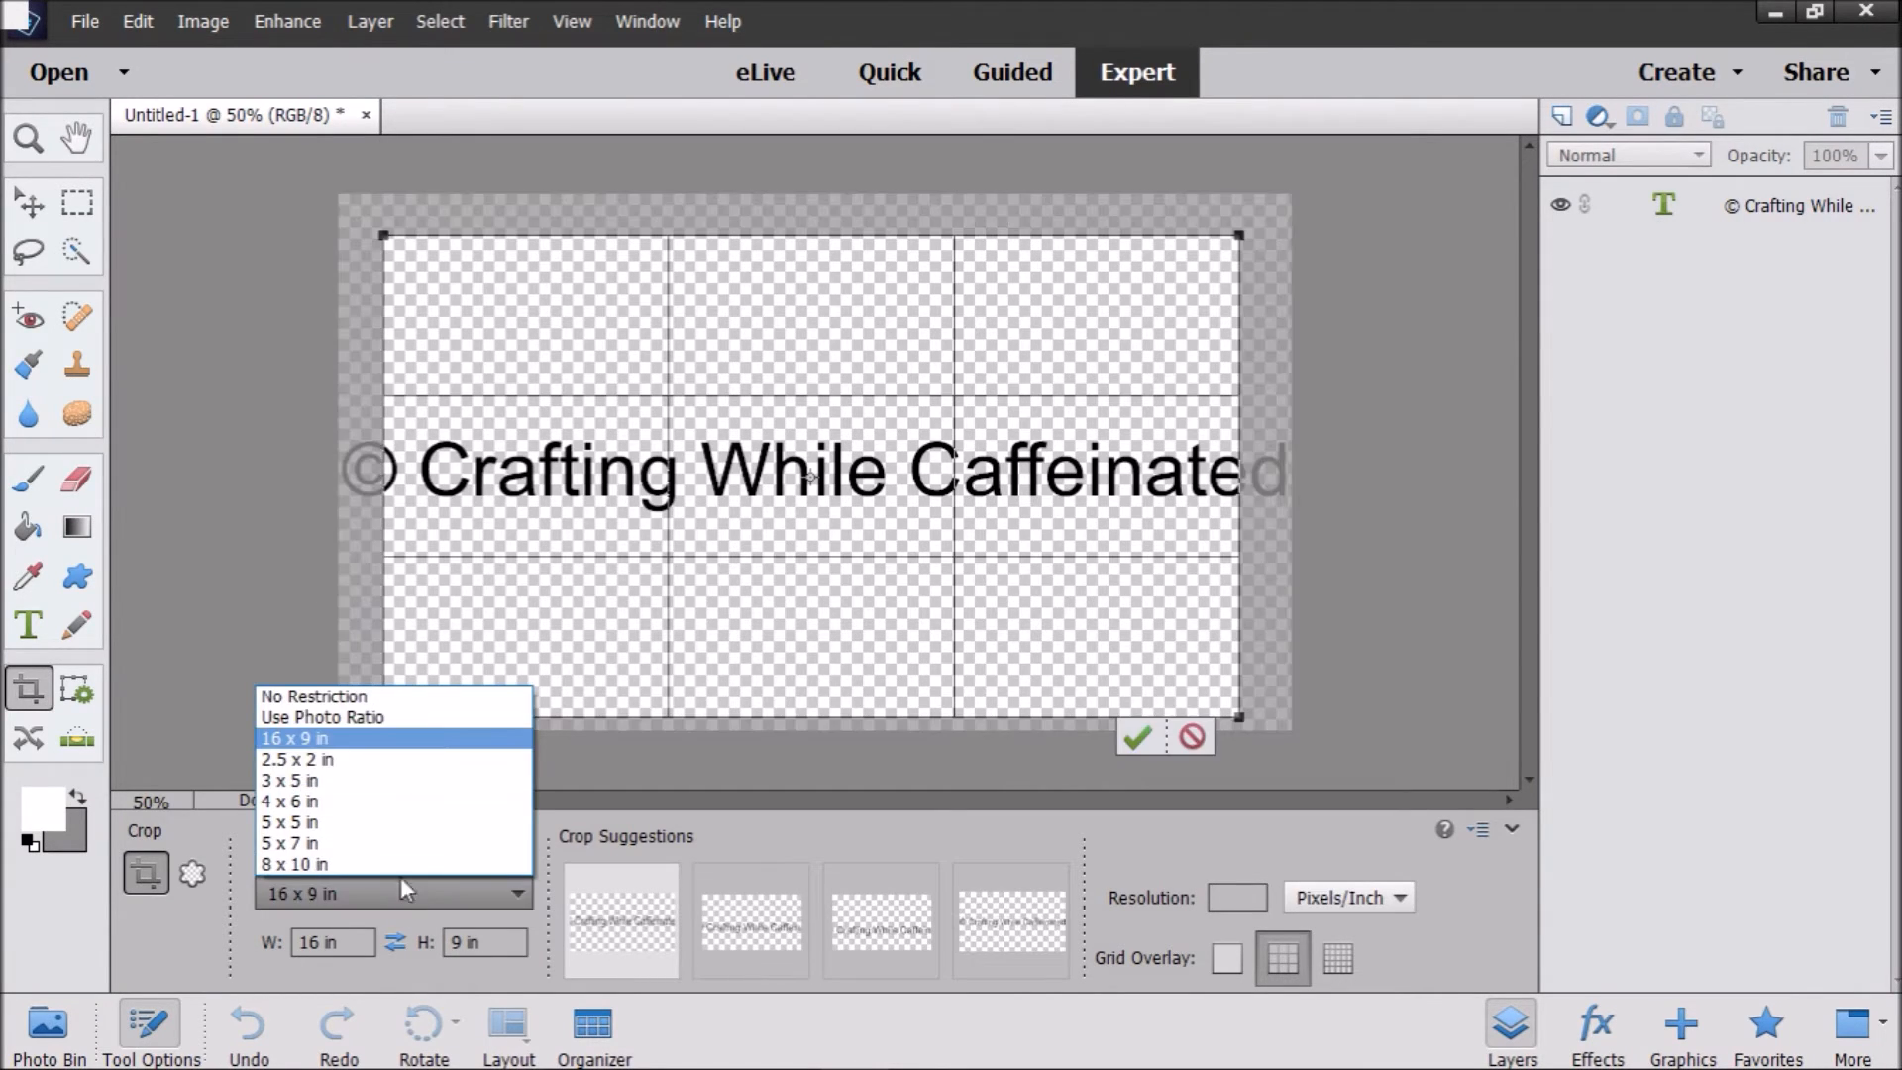
{"action": "left_click", "coordinate": [406, 701]}
{"action": "key", "text": "Escape"}
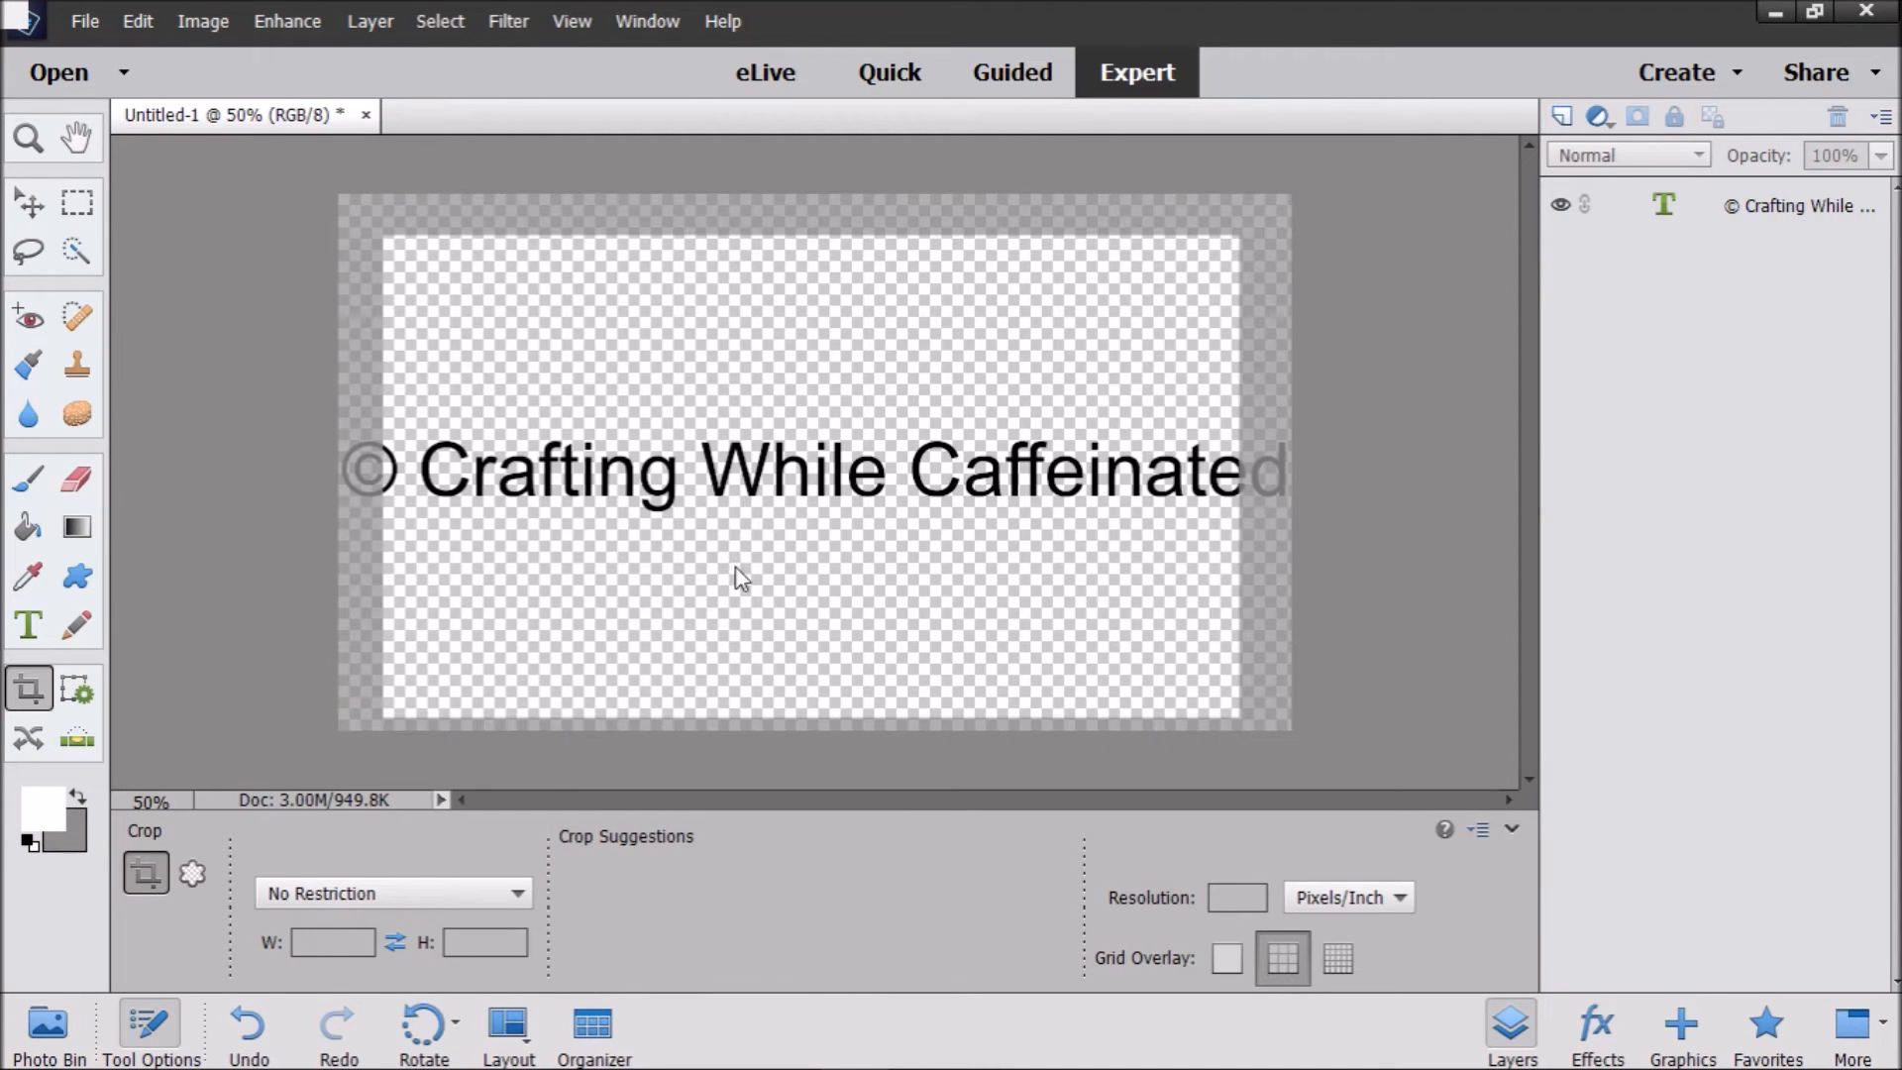
Crop the canvas to a narrow strip closely around the watermark text, keeping the full canvas width
{"action": "left_click", "coordinate": [395, 441]}
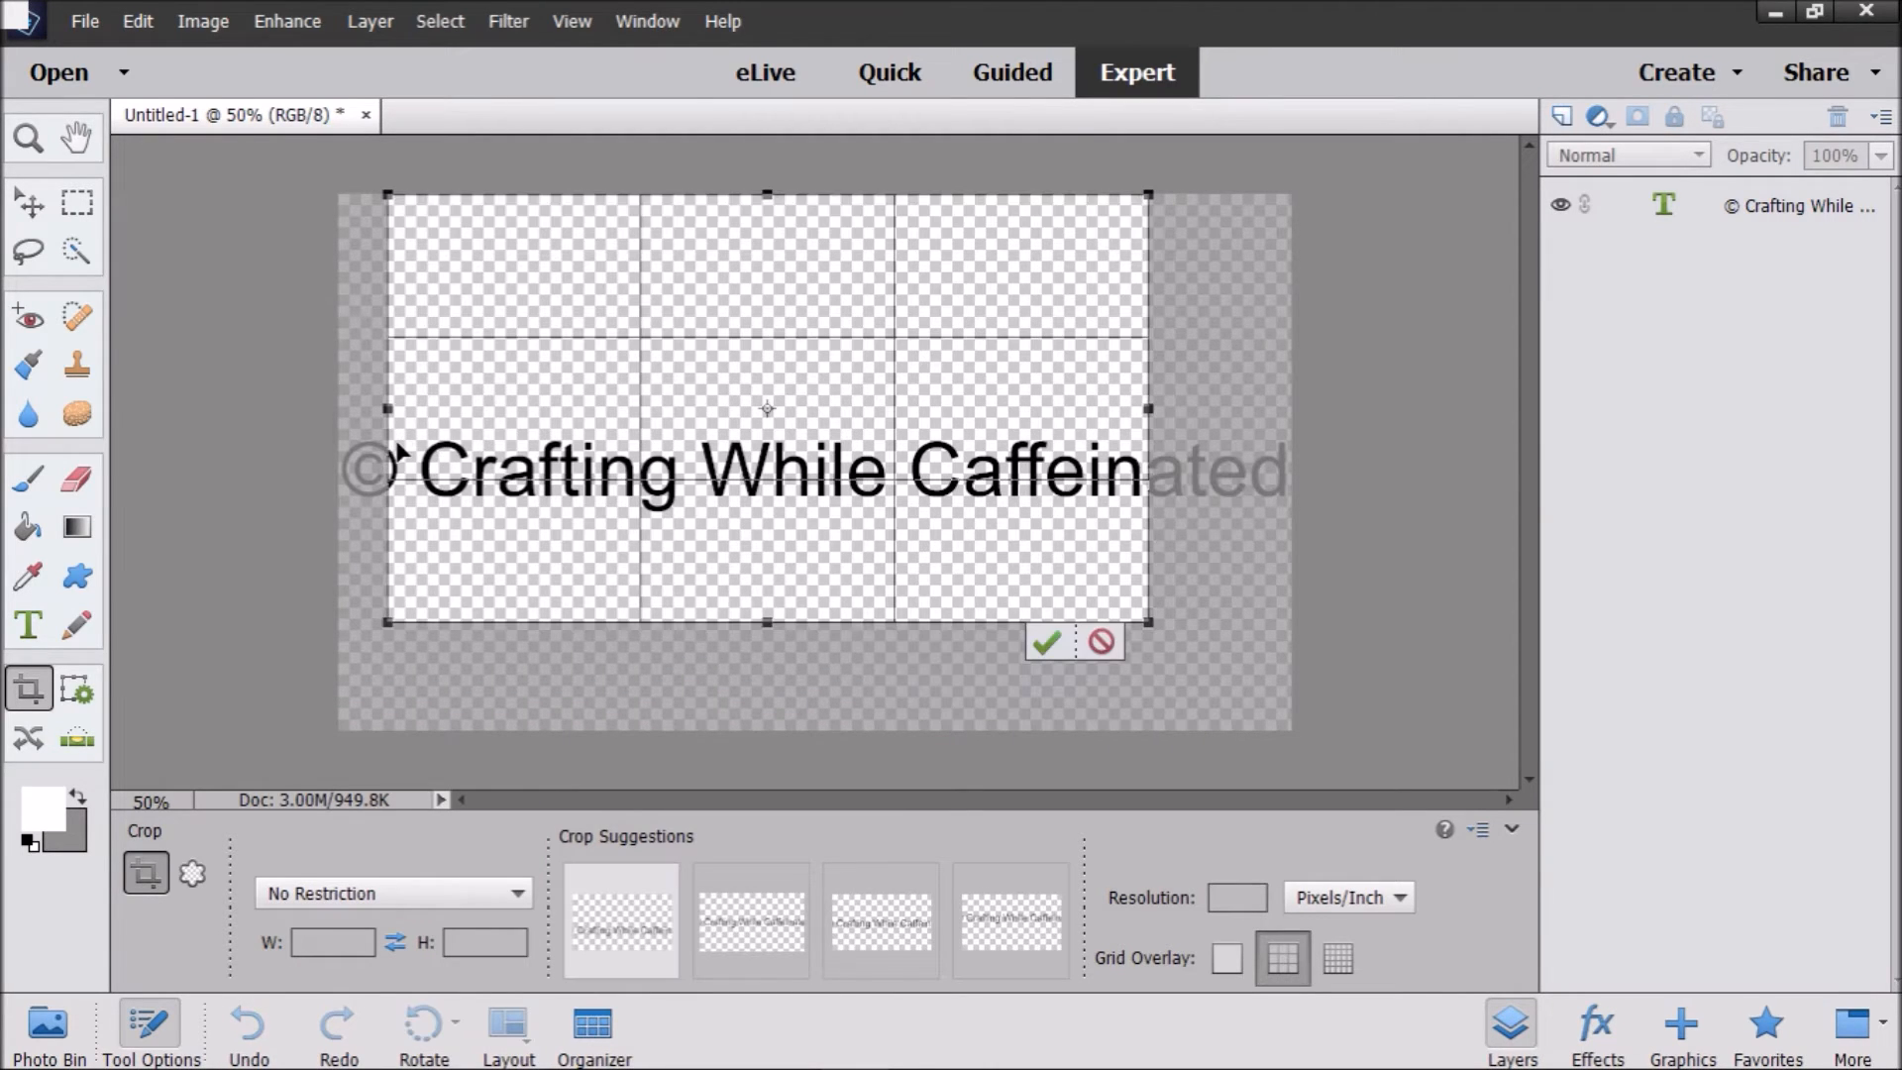
{"action": "left_click_drag", "start_coordinate": [630, 507], "coordinate": [581, 540]}
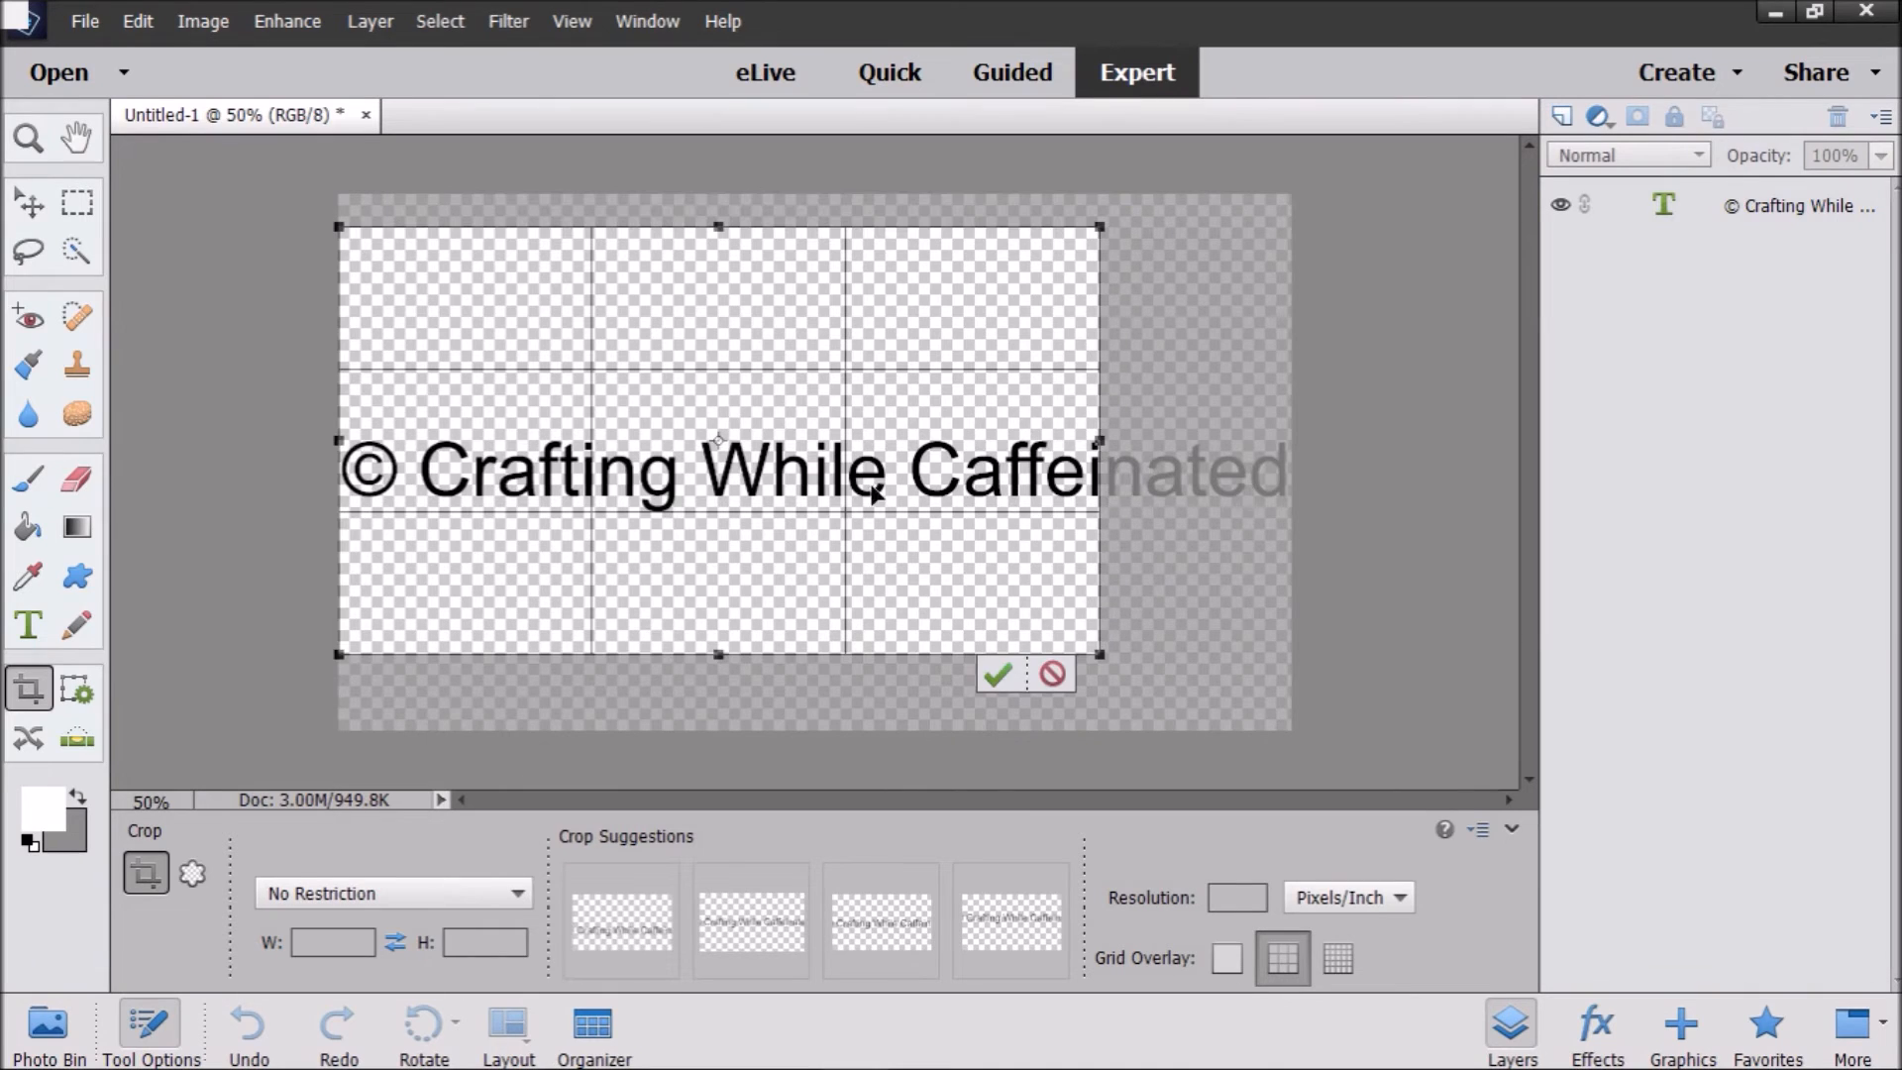
{"action": "left_click_drag", "start_coordinate": [1101, 440], "coordinate": [1291, 442]}
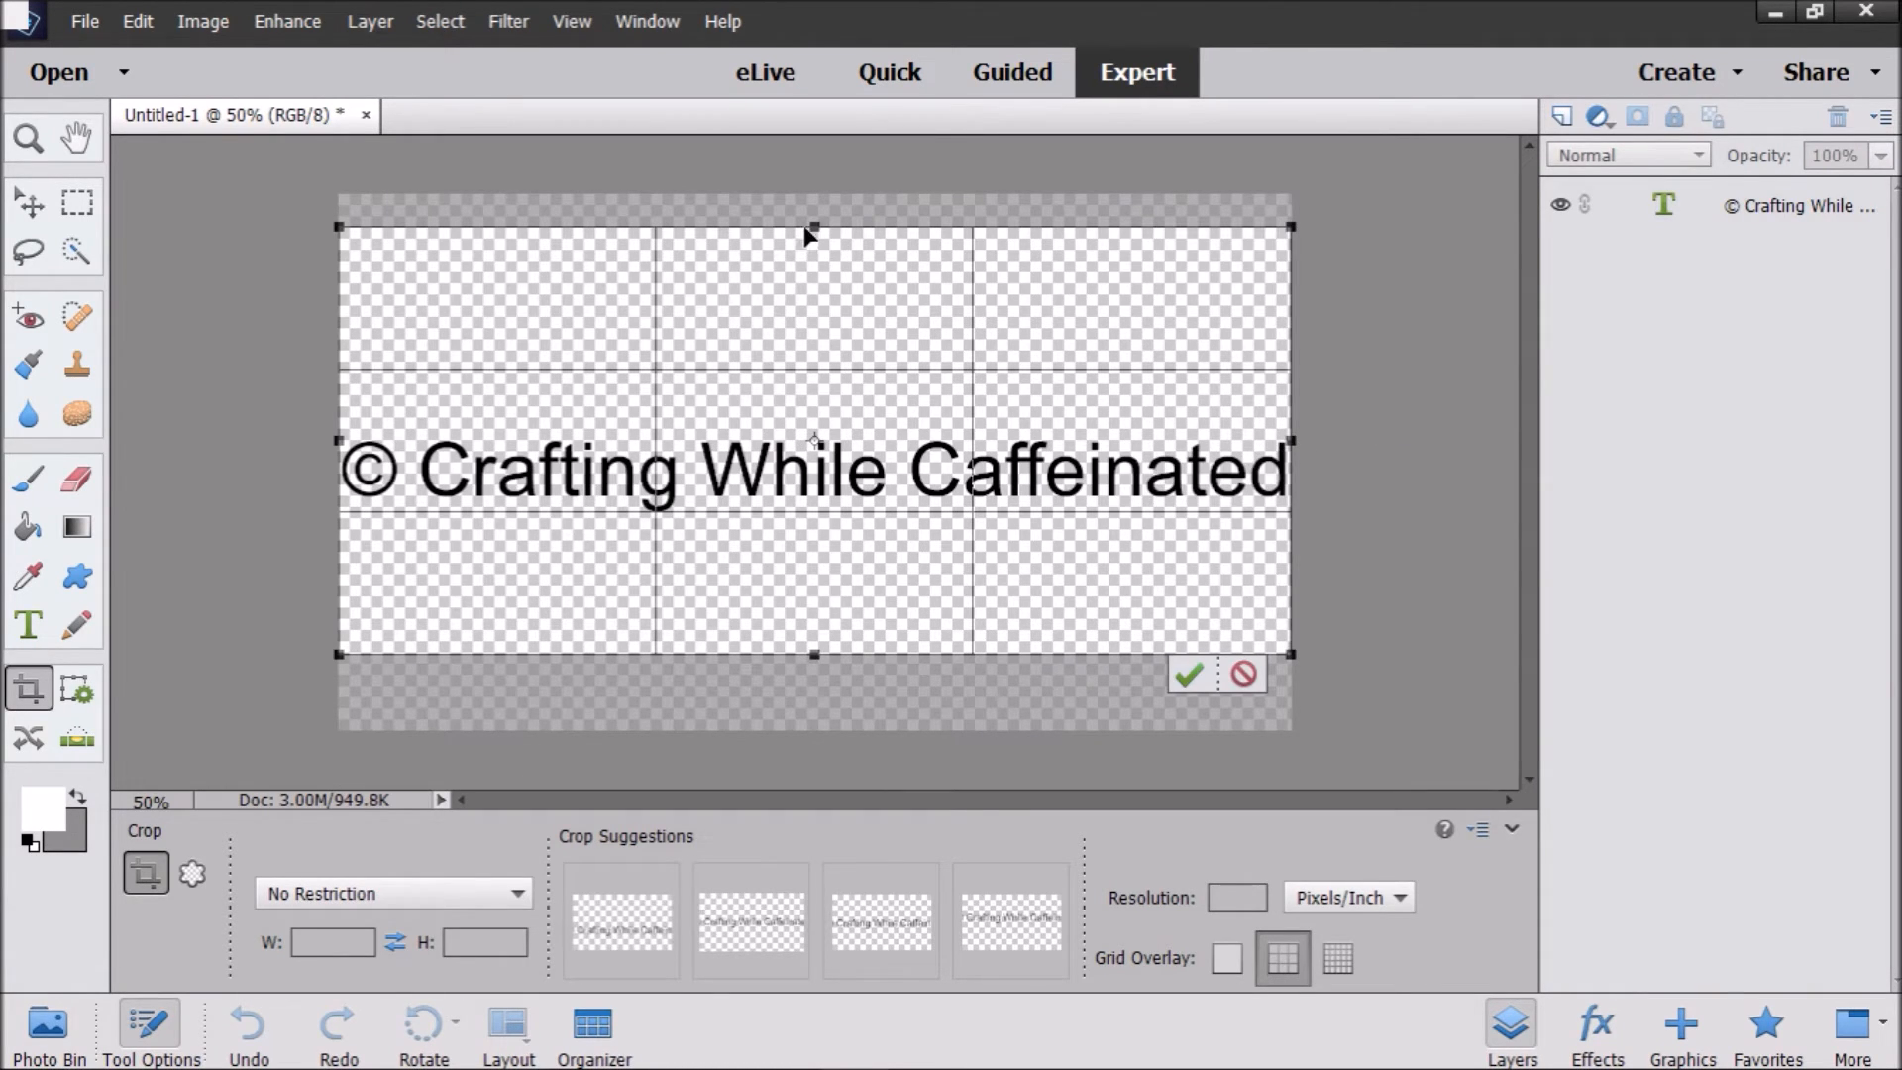
{"action": "left_click_drag", "start_coordinate": [820, 226], "coordinate": [847, 427]}
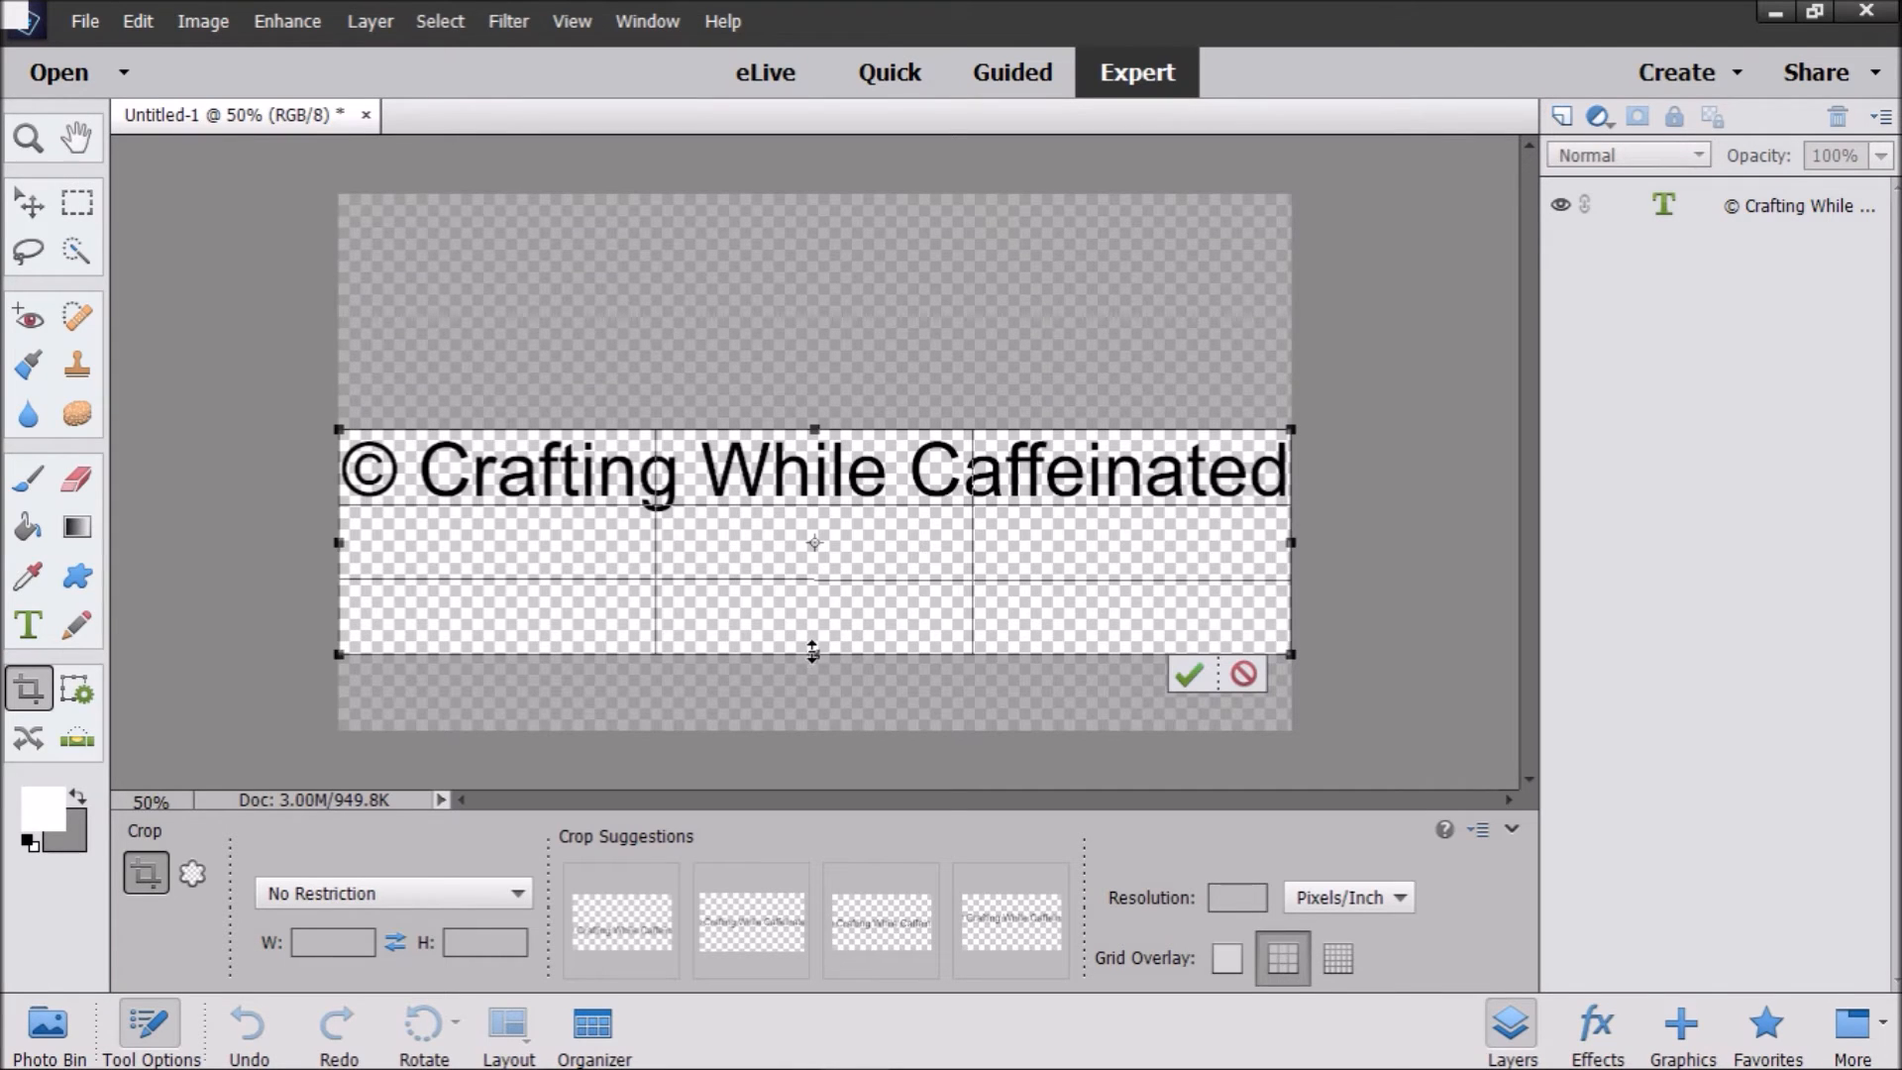
{"action": "left_click_drag", "start_coordinate": [811, 651], "coordinate": [811, 523]}
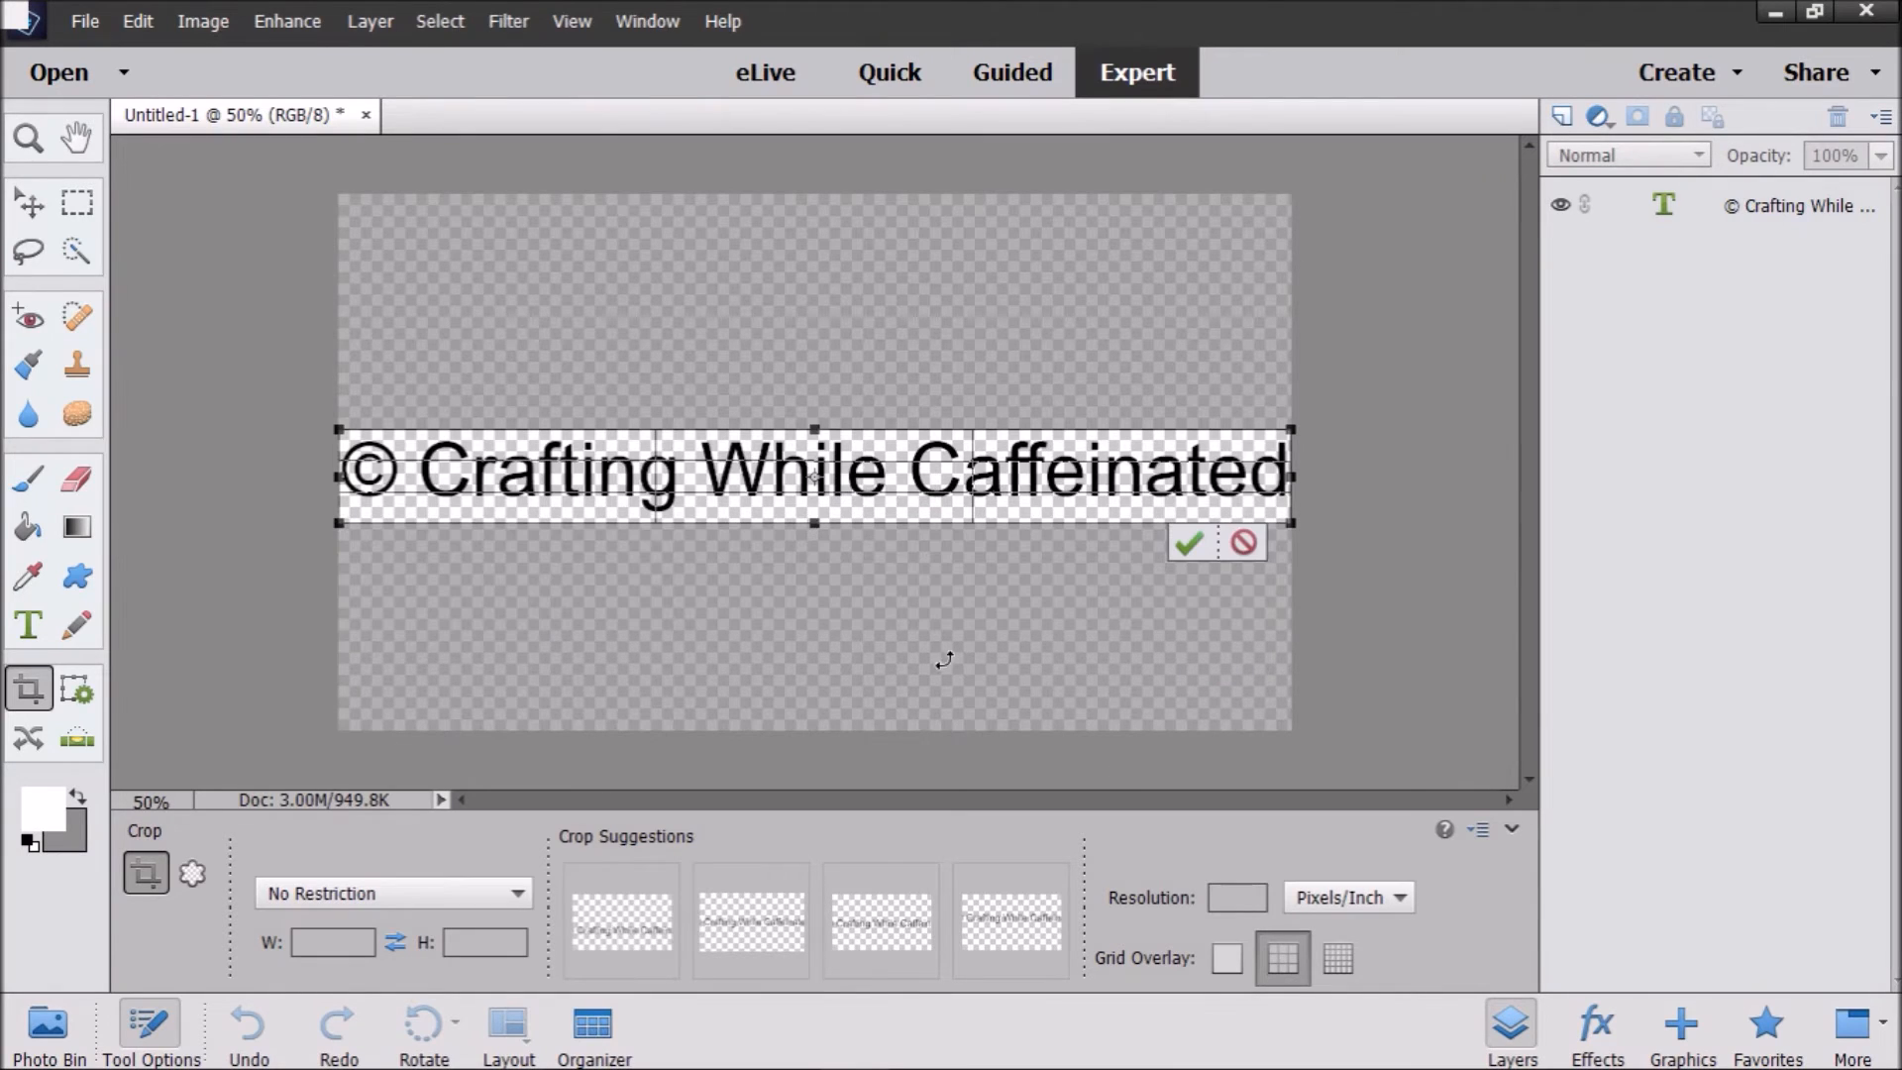
{"action": "left_click", "coordinate": [1185, 541]}
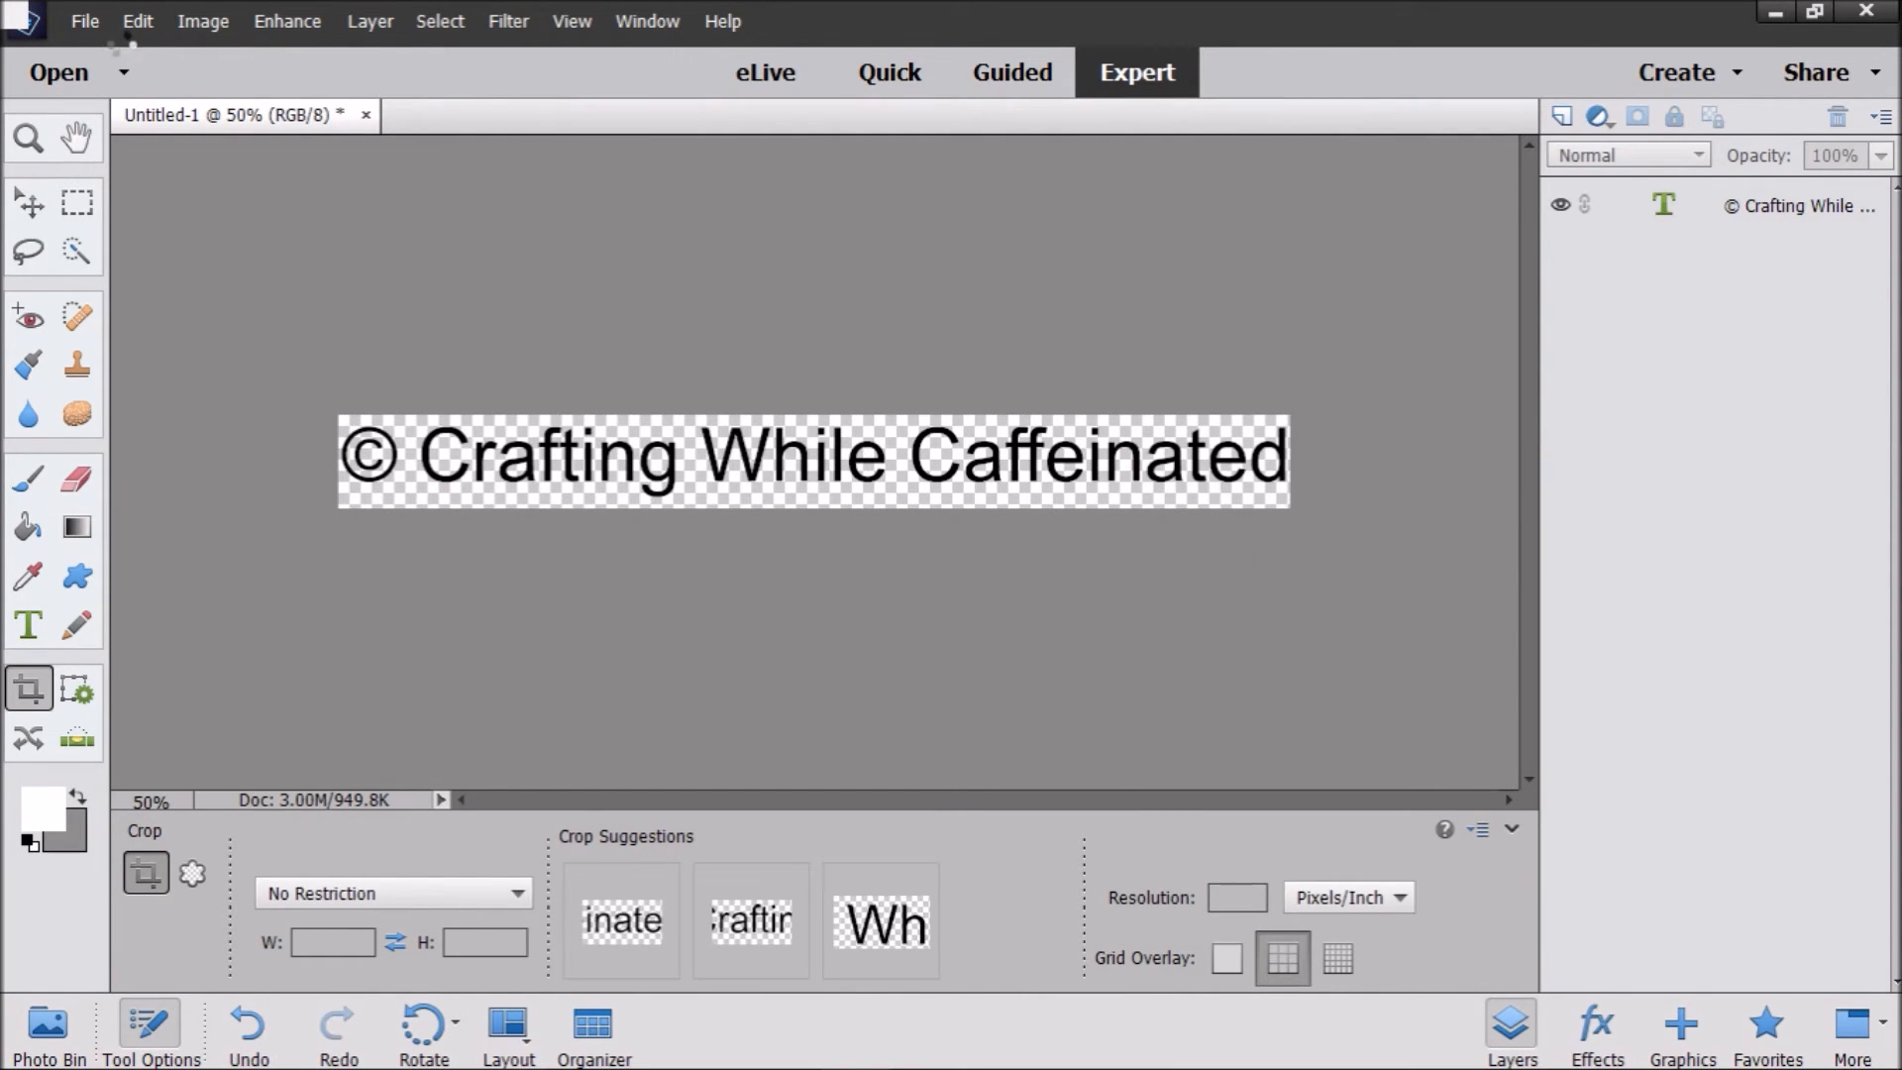
Start saving the cropped watermark under a new name in the My Watermarks folder, entering New Watermark as the file name
{"action": "left_click", "coordinate": [85, 21]}
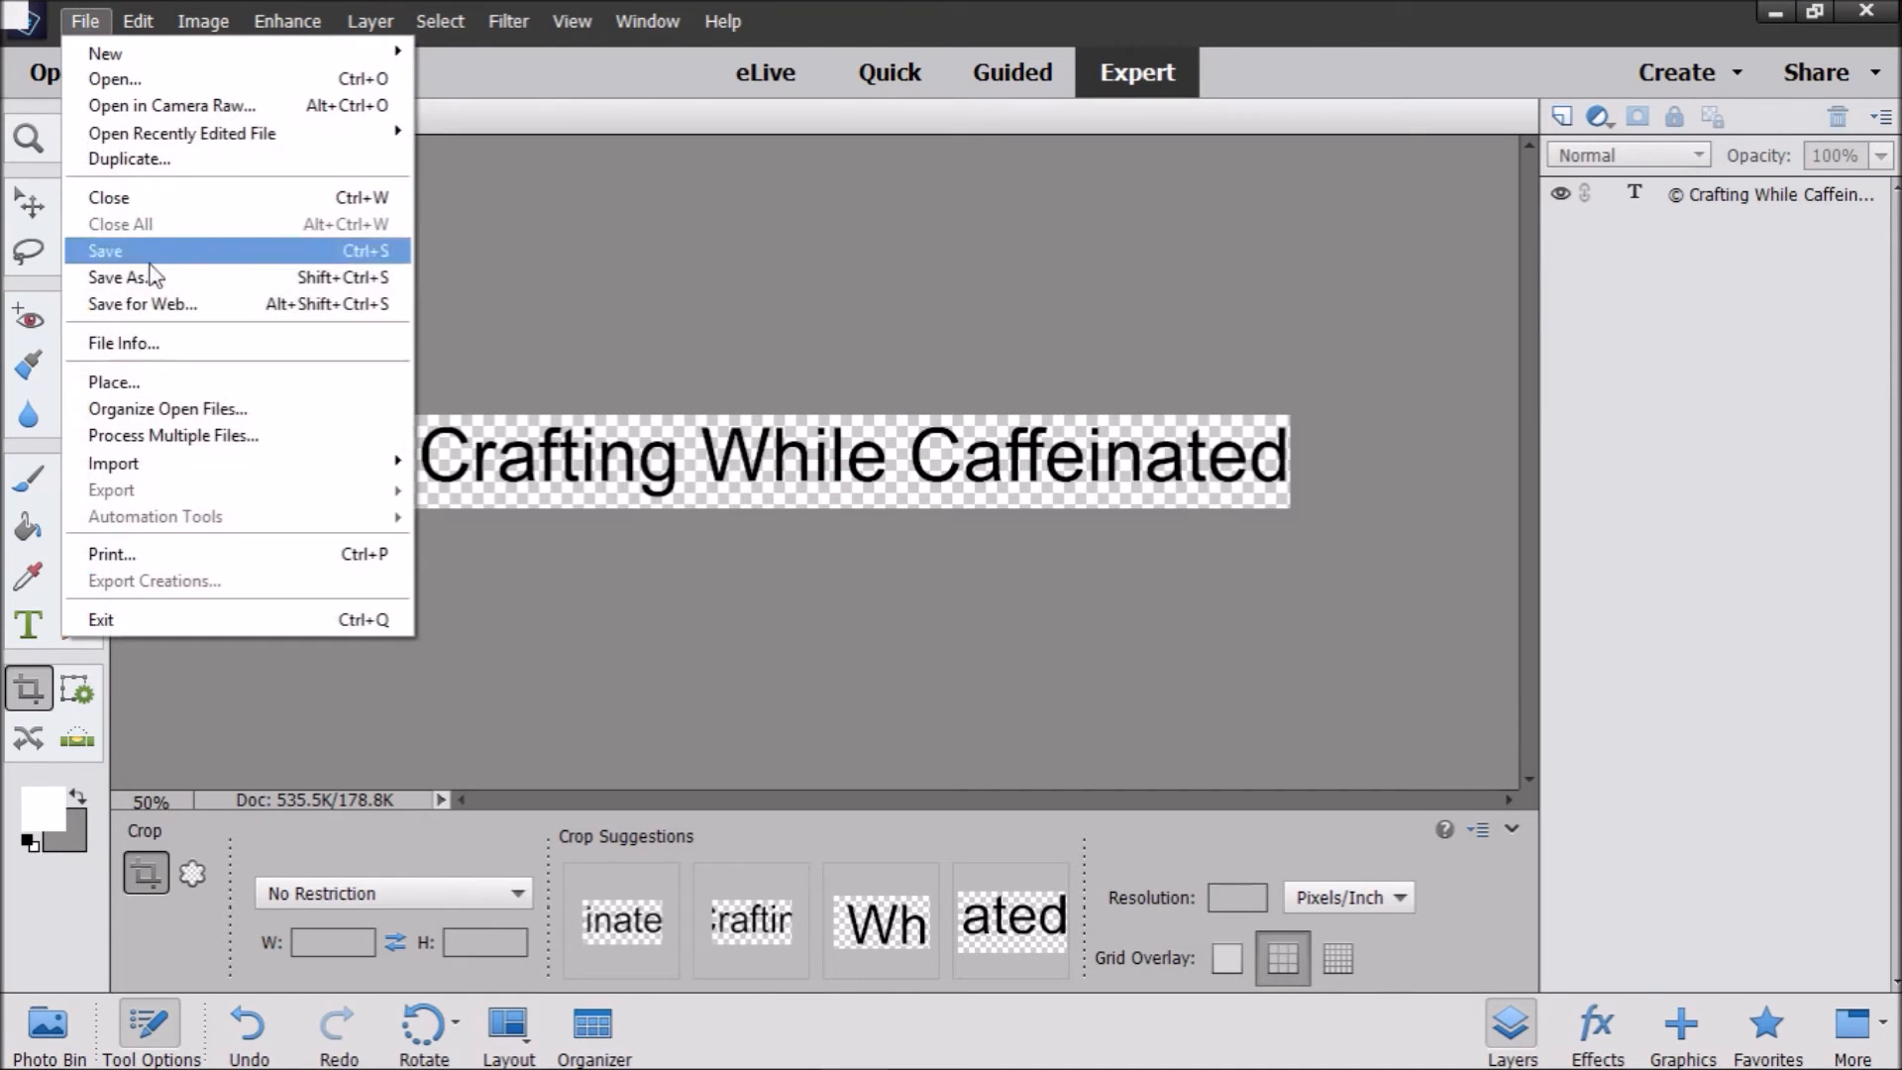
{"action": "left_click", "coordinate": [154, 282]}
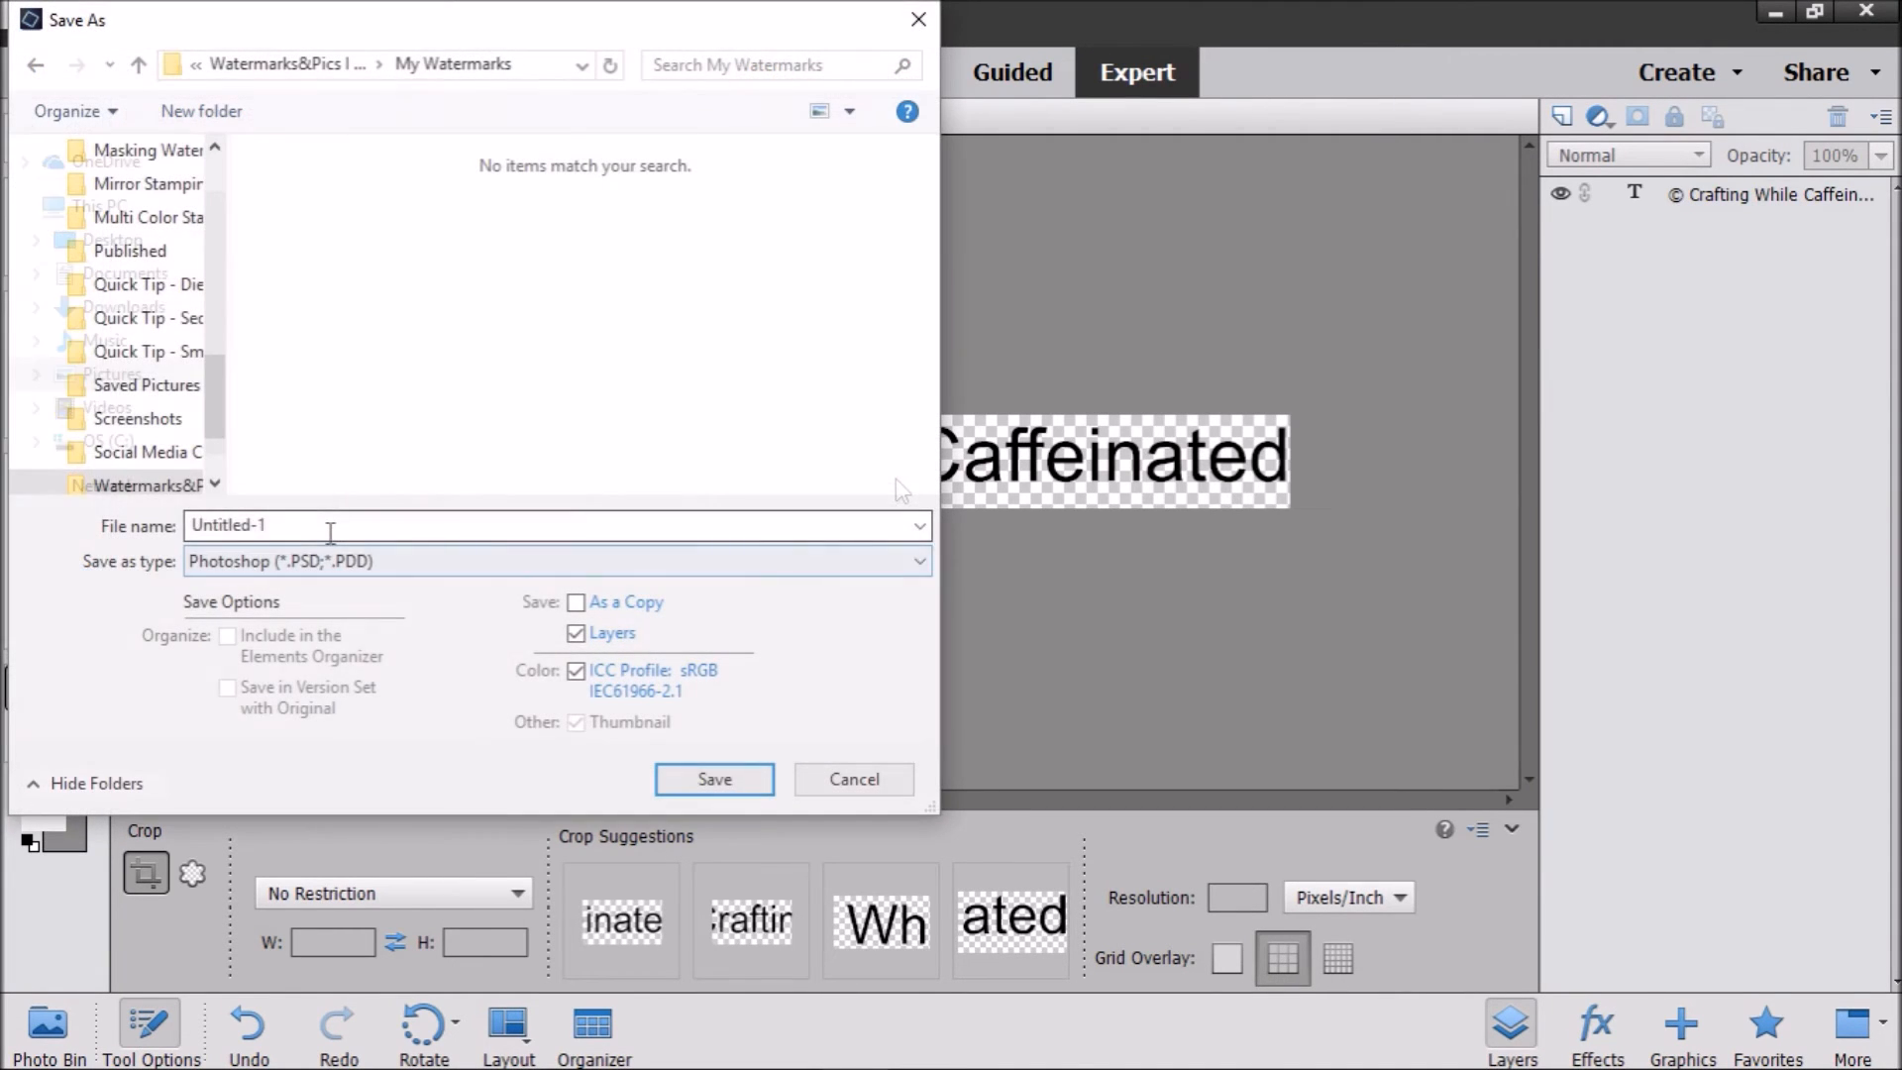
{"action": "left_click", "coordinate": [331, 532]}
{"action": "key", "text": "BackSpace"}
{"action": "key", "text": "BackSpace"}
{"action": "key", "text": "BackSpace"}
{"action": "key", "text": "BackSpace"}
{"action": "key", "text": "BackSpace"}
{"action": "key", "text": "BackSpace"}
{"action": "key", "text": "BackSpace"}
{"action": "key", "text": "BackSpace"}
{"action": "key", "text": "BackSpace"}
{"action": "key", "text": "BackSpace"}
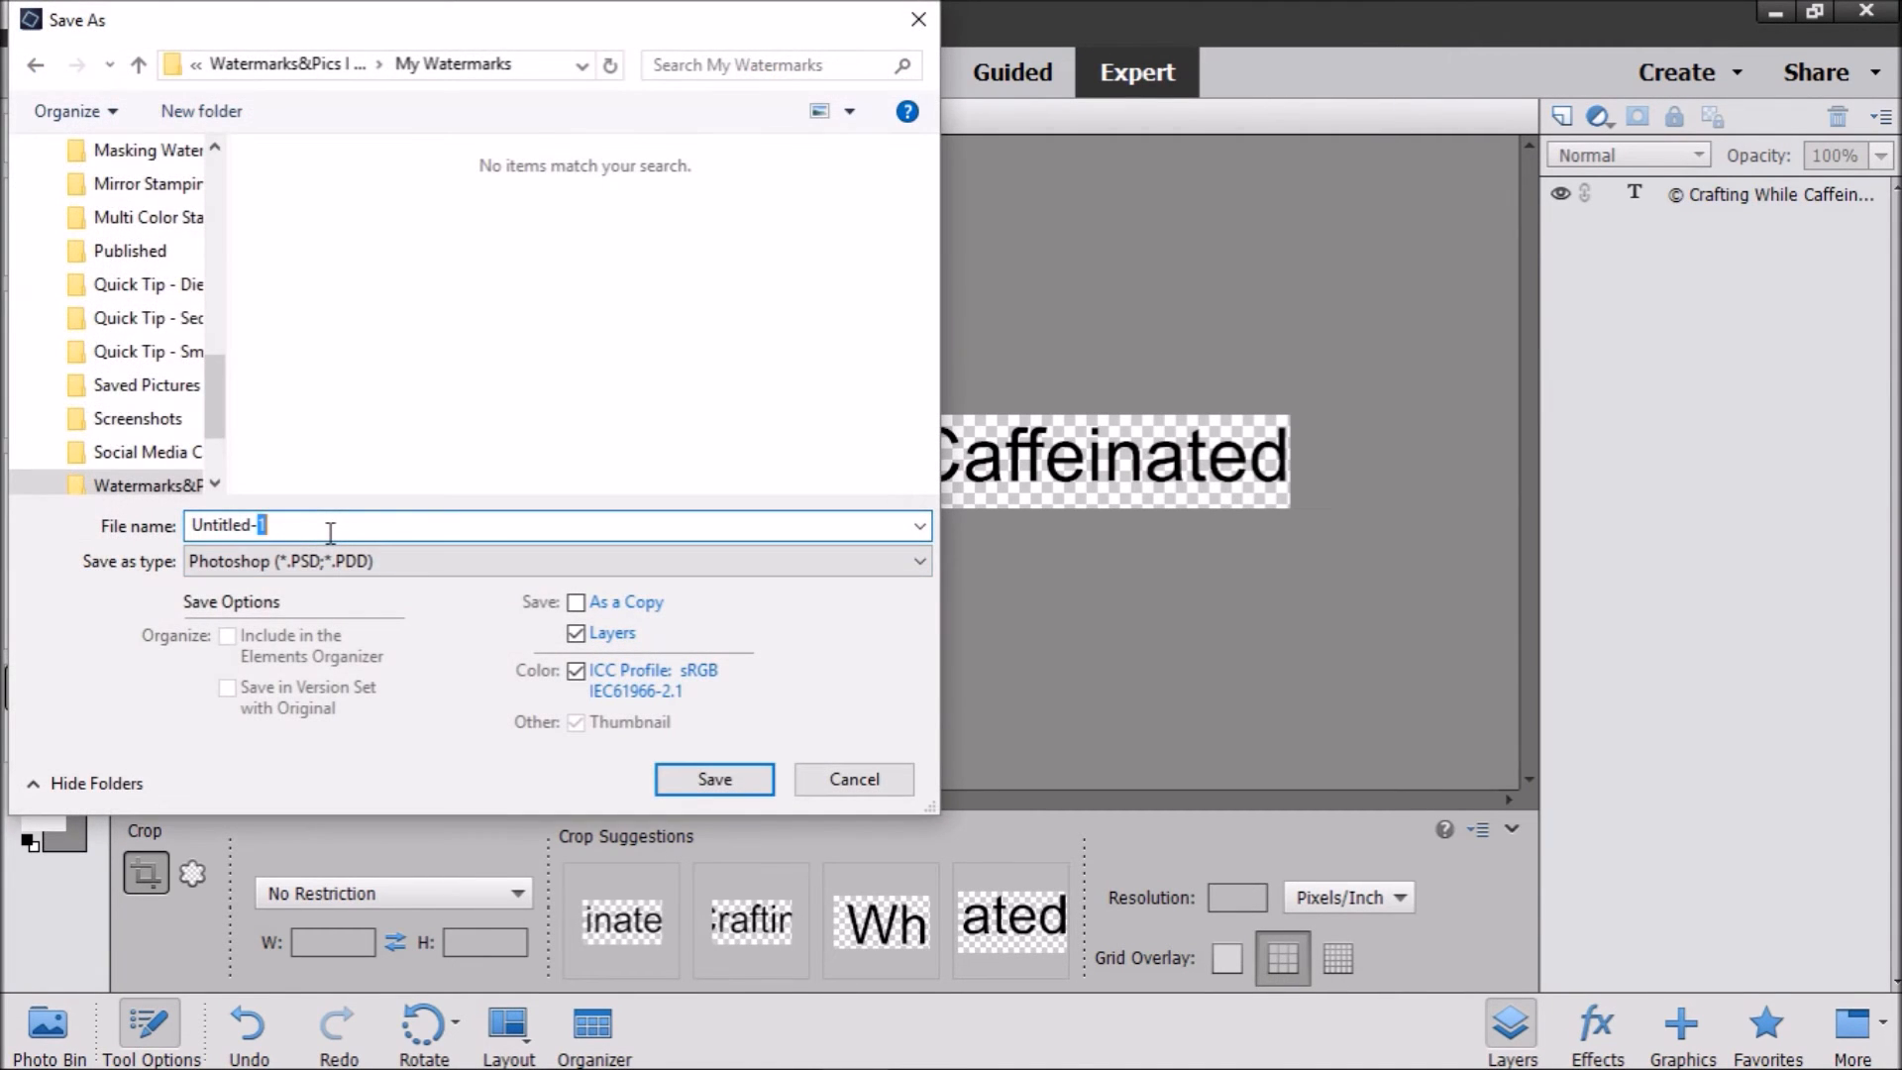
{"action": "type", "text": "New Watermark"}
Save the watermark as a PNG with Smallest / Slow compression and no interlacing, and close the untitled document
{"action": "left_click", "coordinate": [555, 565]}
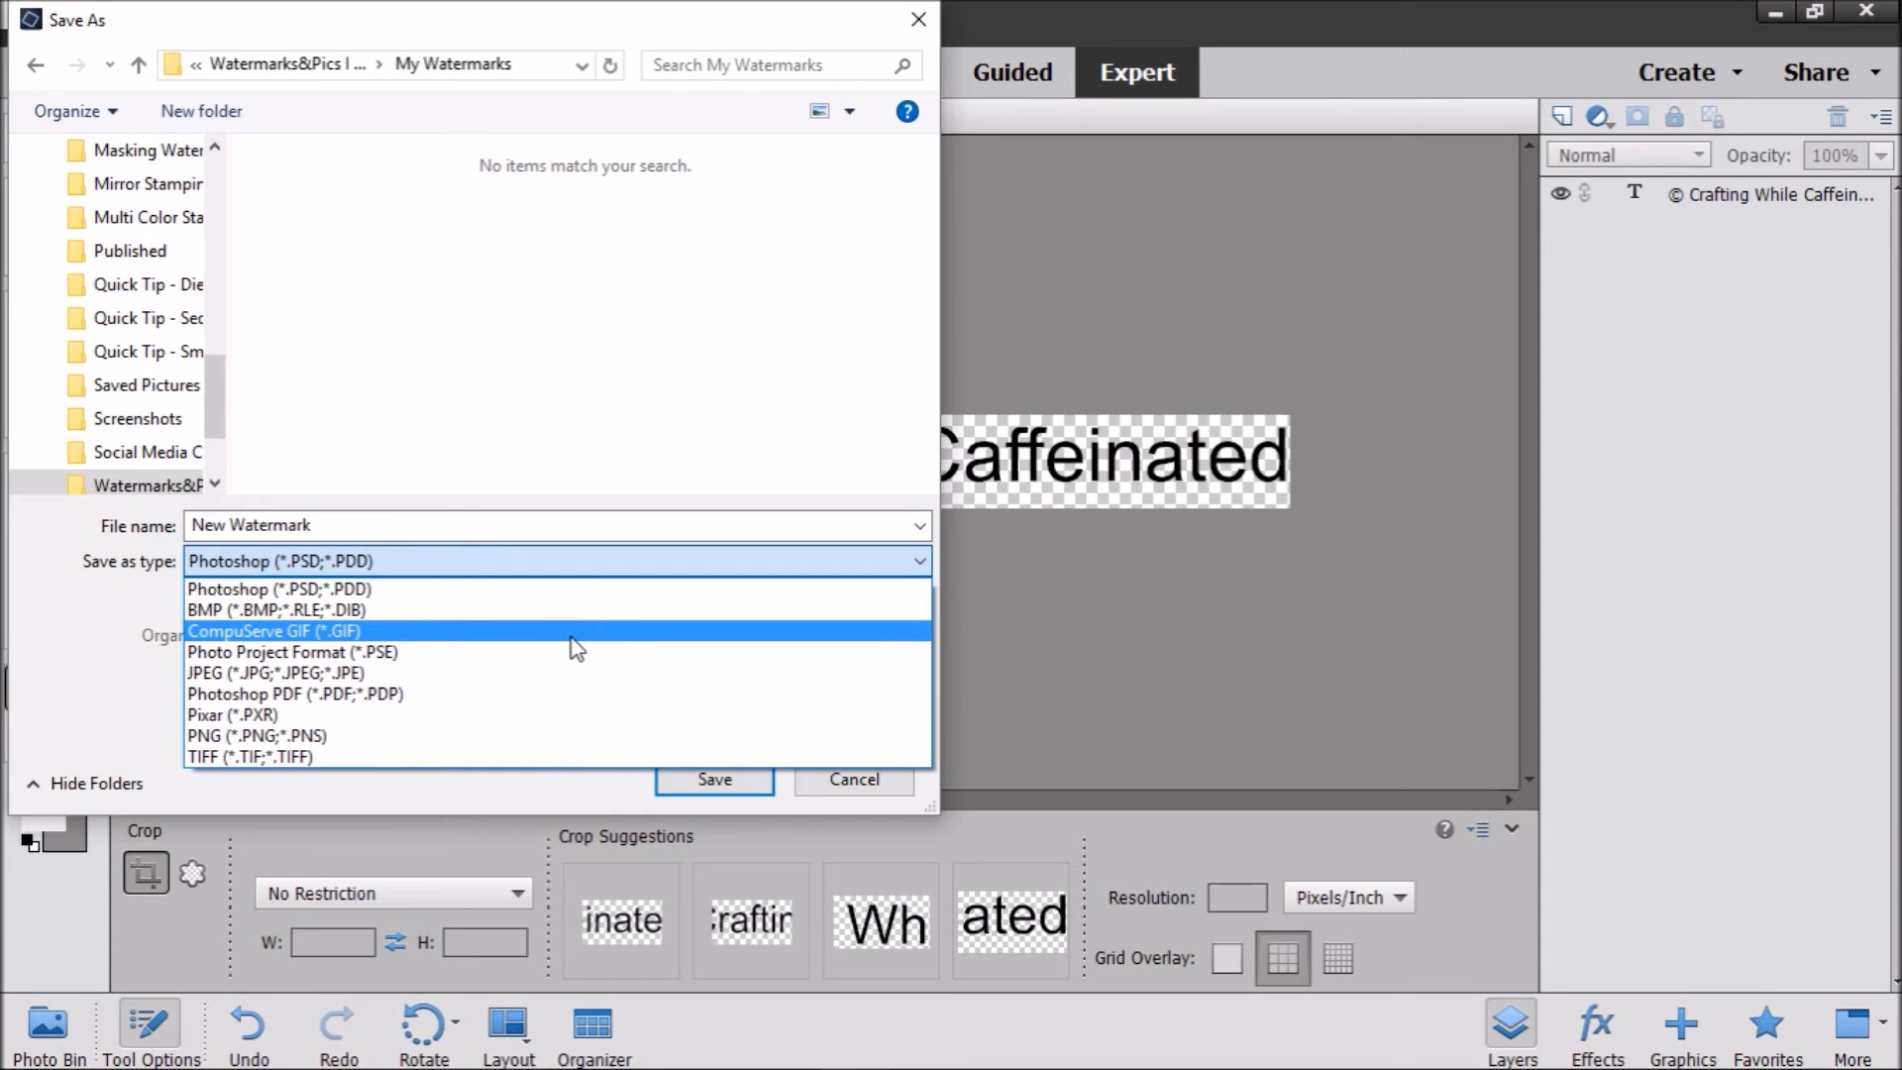
{"action": "left_click", "coordinate": [491, 736]}
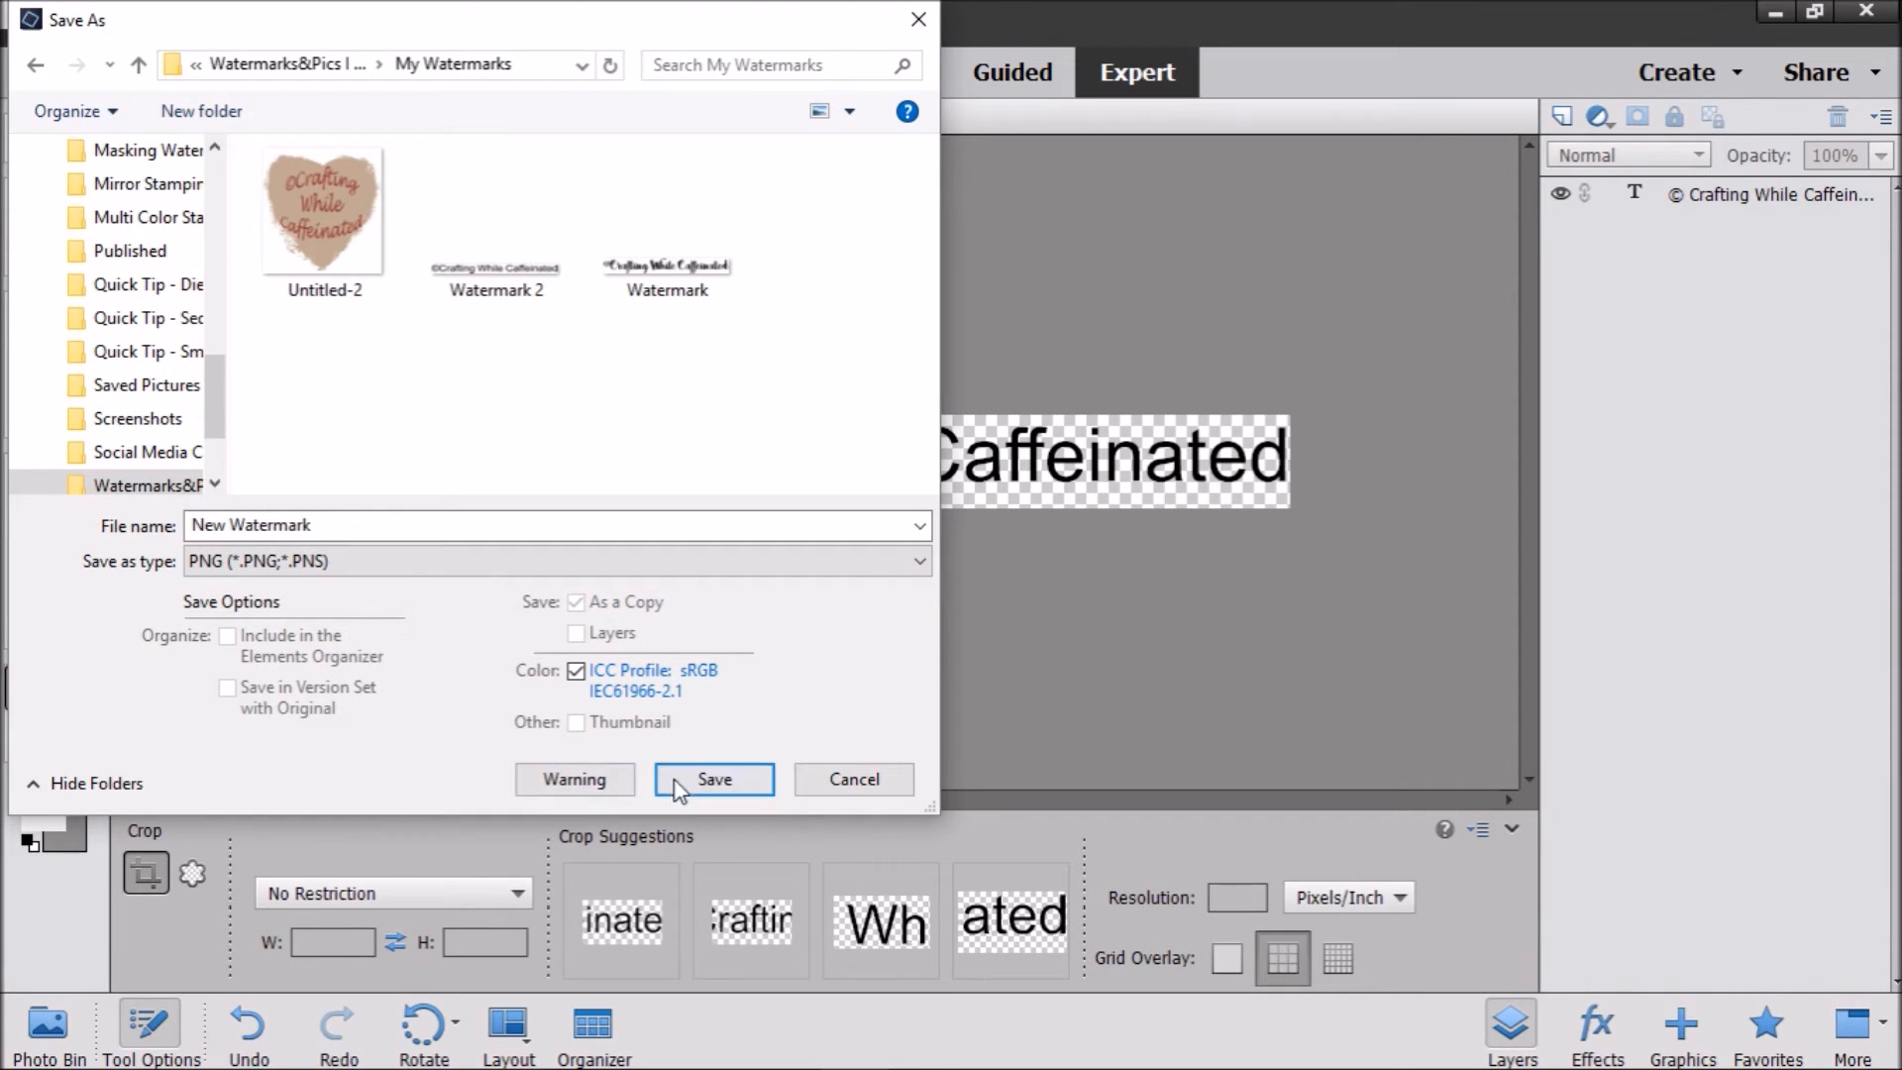
{"action": "left_click", "coordinate": [709, 778]}
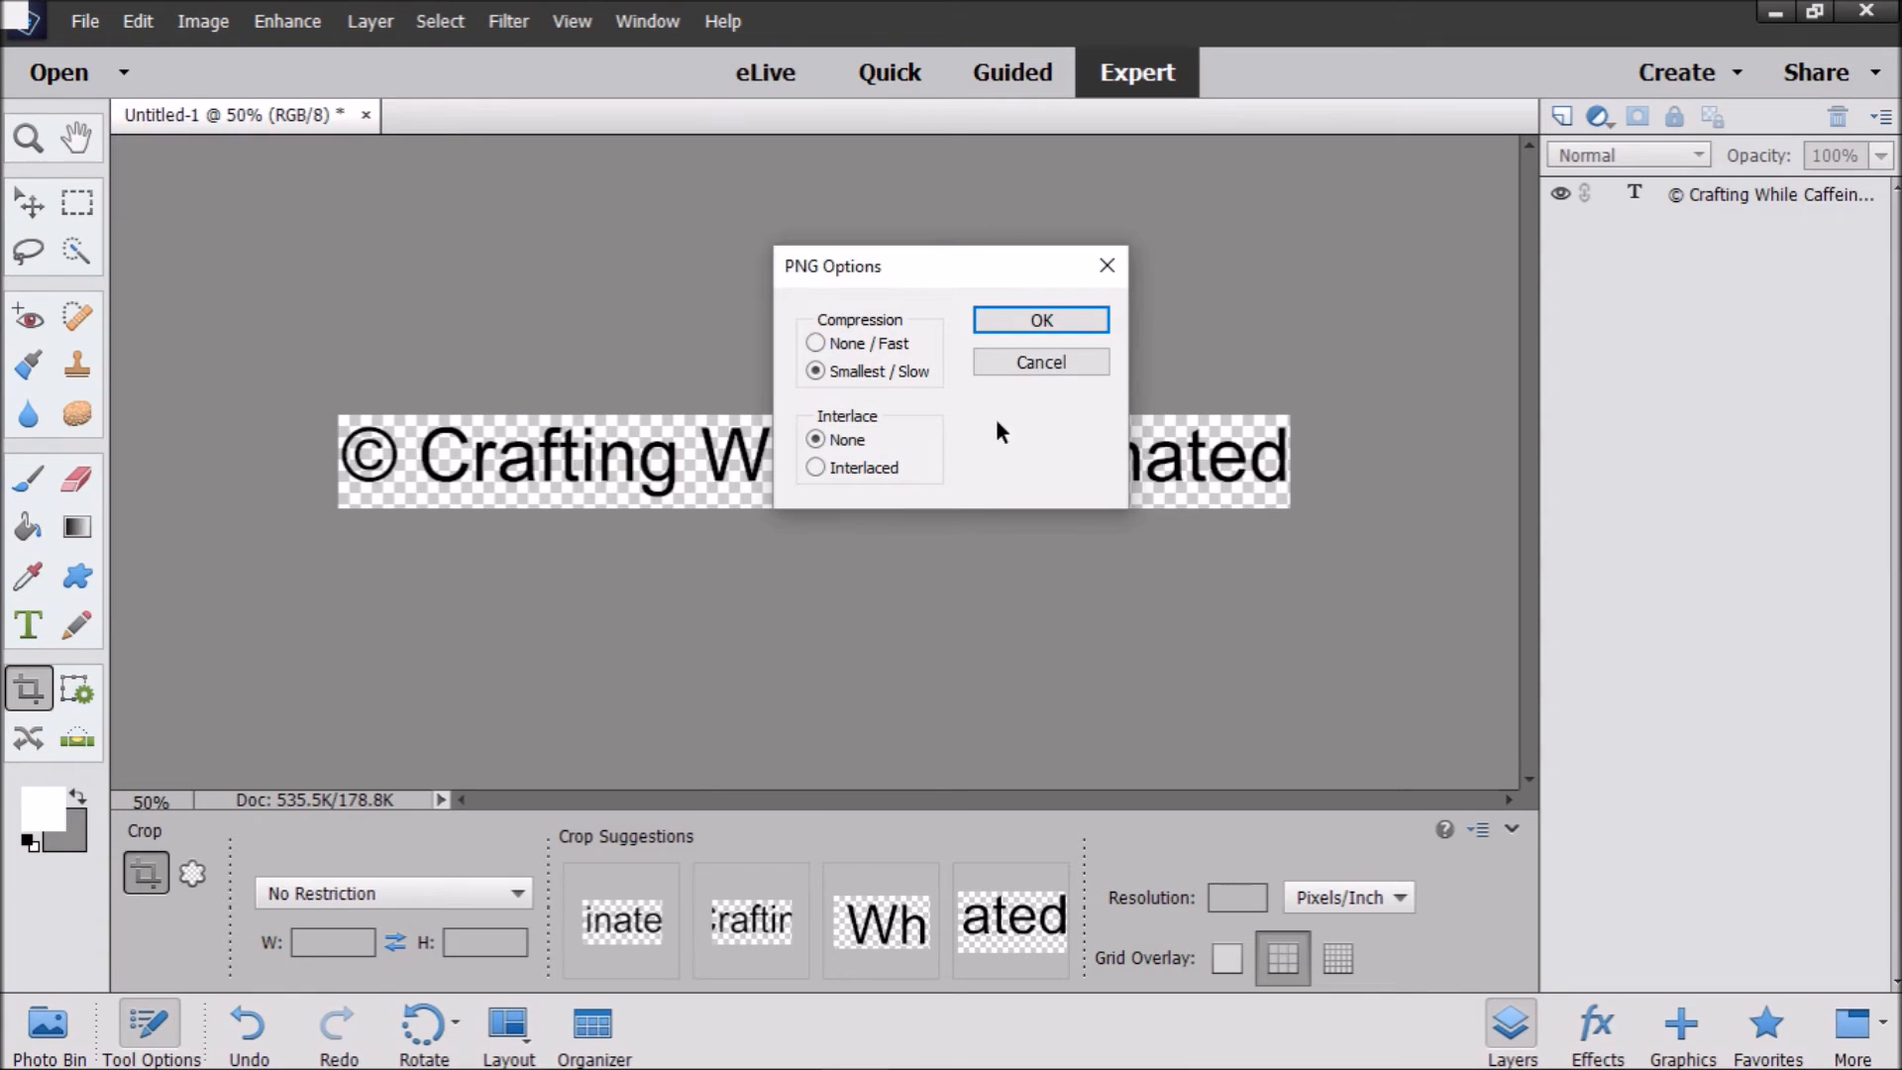
{"action": "left_click", "coordinate": [1009, 322]}
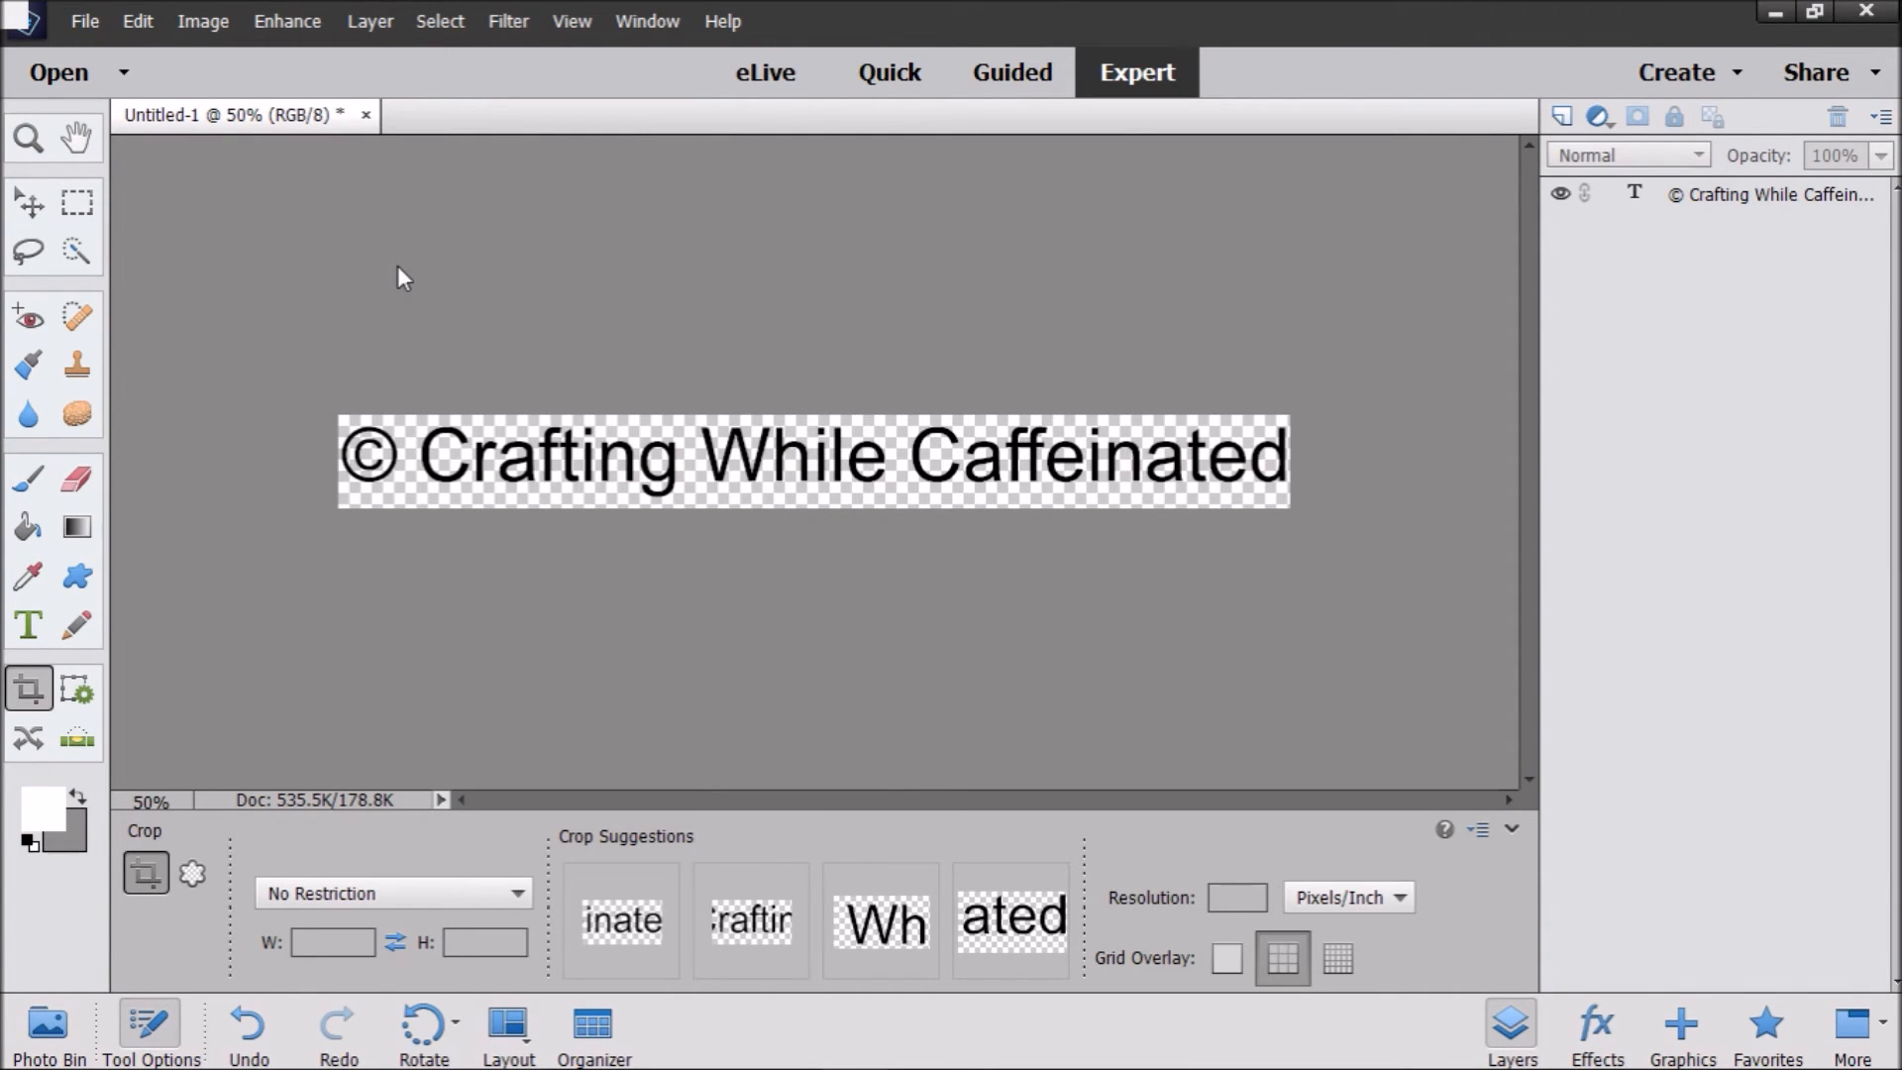
{"action": "left_click", "coordinate": [365, 115]}
{"action": "key", "text": "Return"}
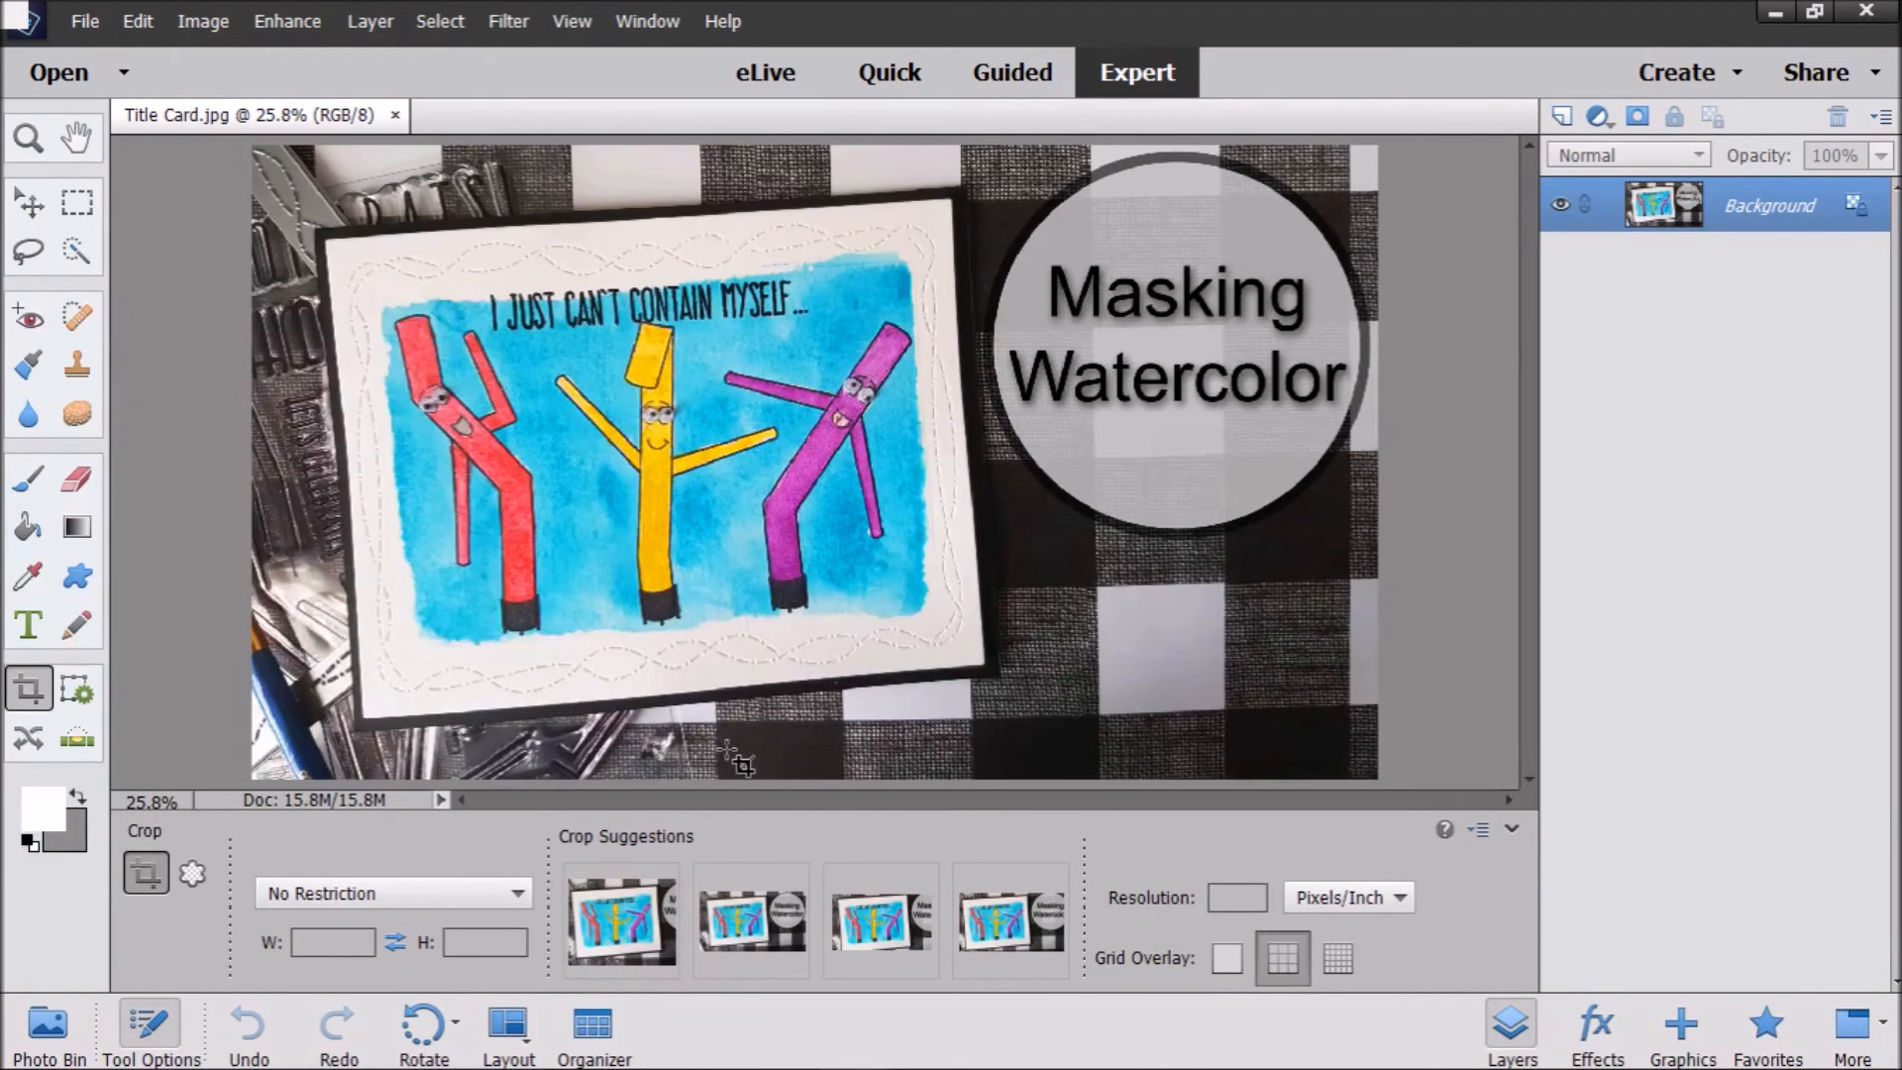
Place the New Watermark file from the My Watermarks folder onto the Title Card.jpg photo
{"action": "left_click", "coordinate": [95, 26]}
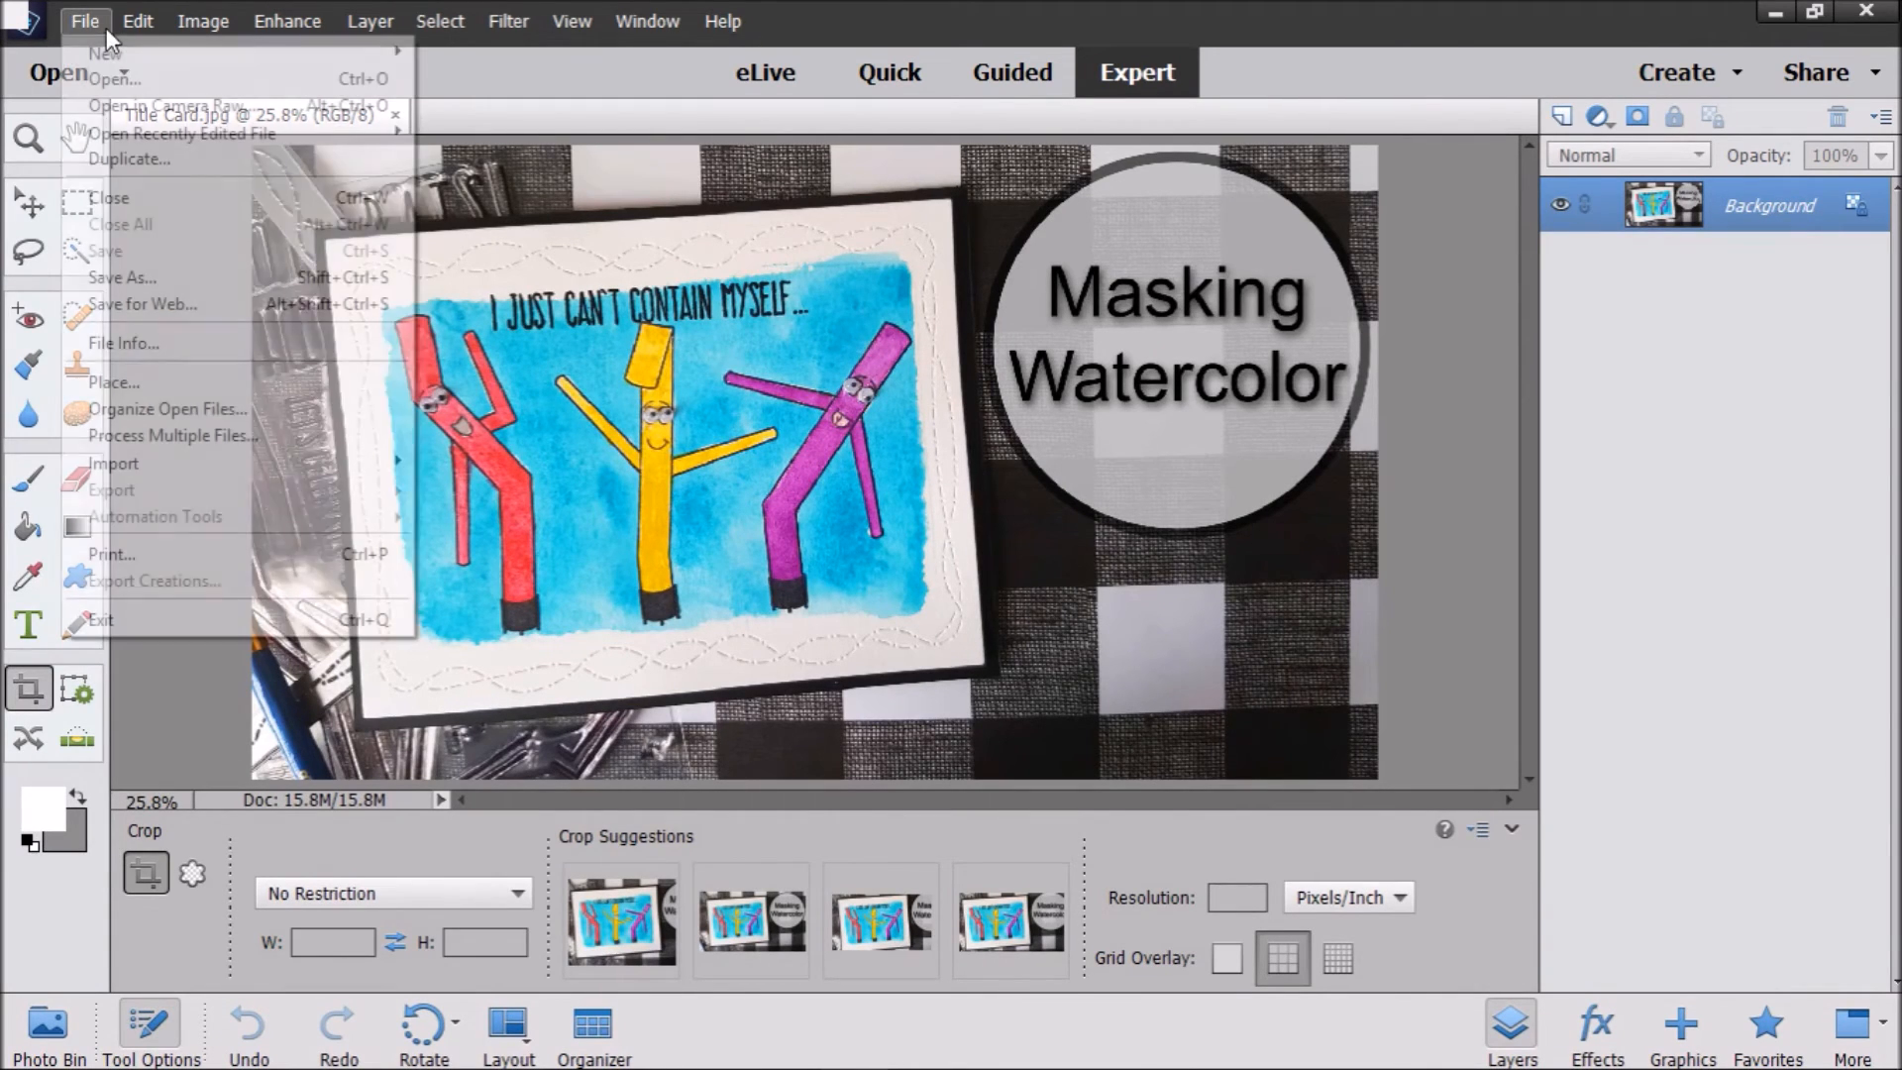
{"action": "left_click", "coordinate": [134, 385]}
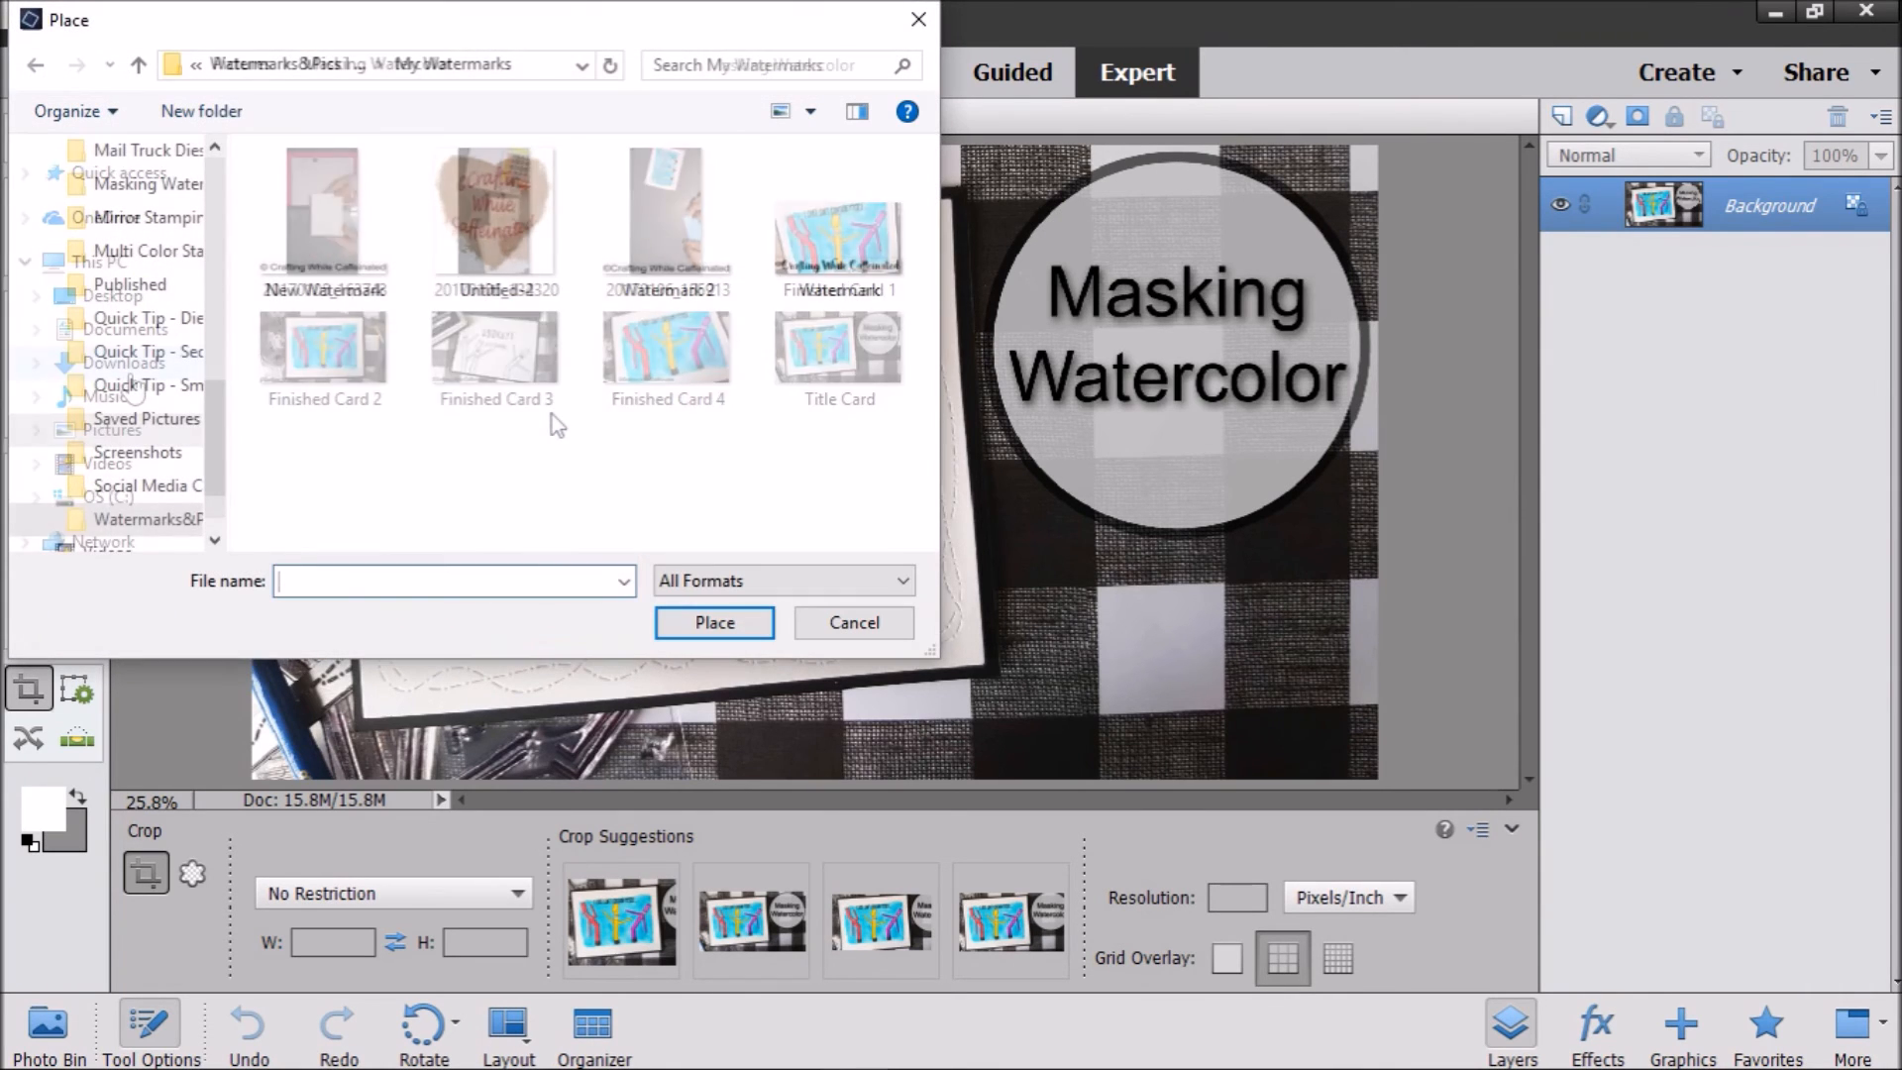
{"action": "left_click", "coordinate": [302, 294]}
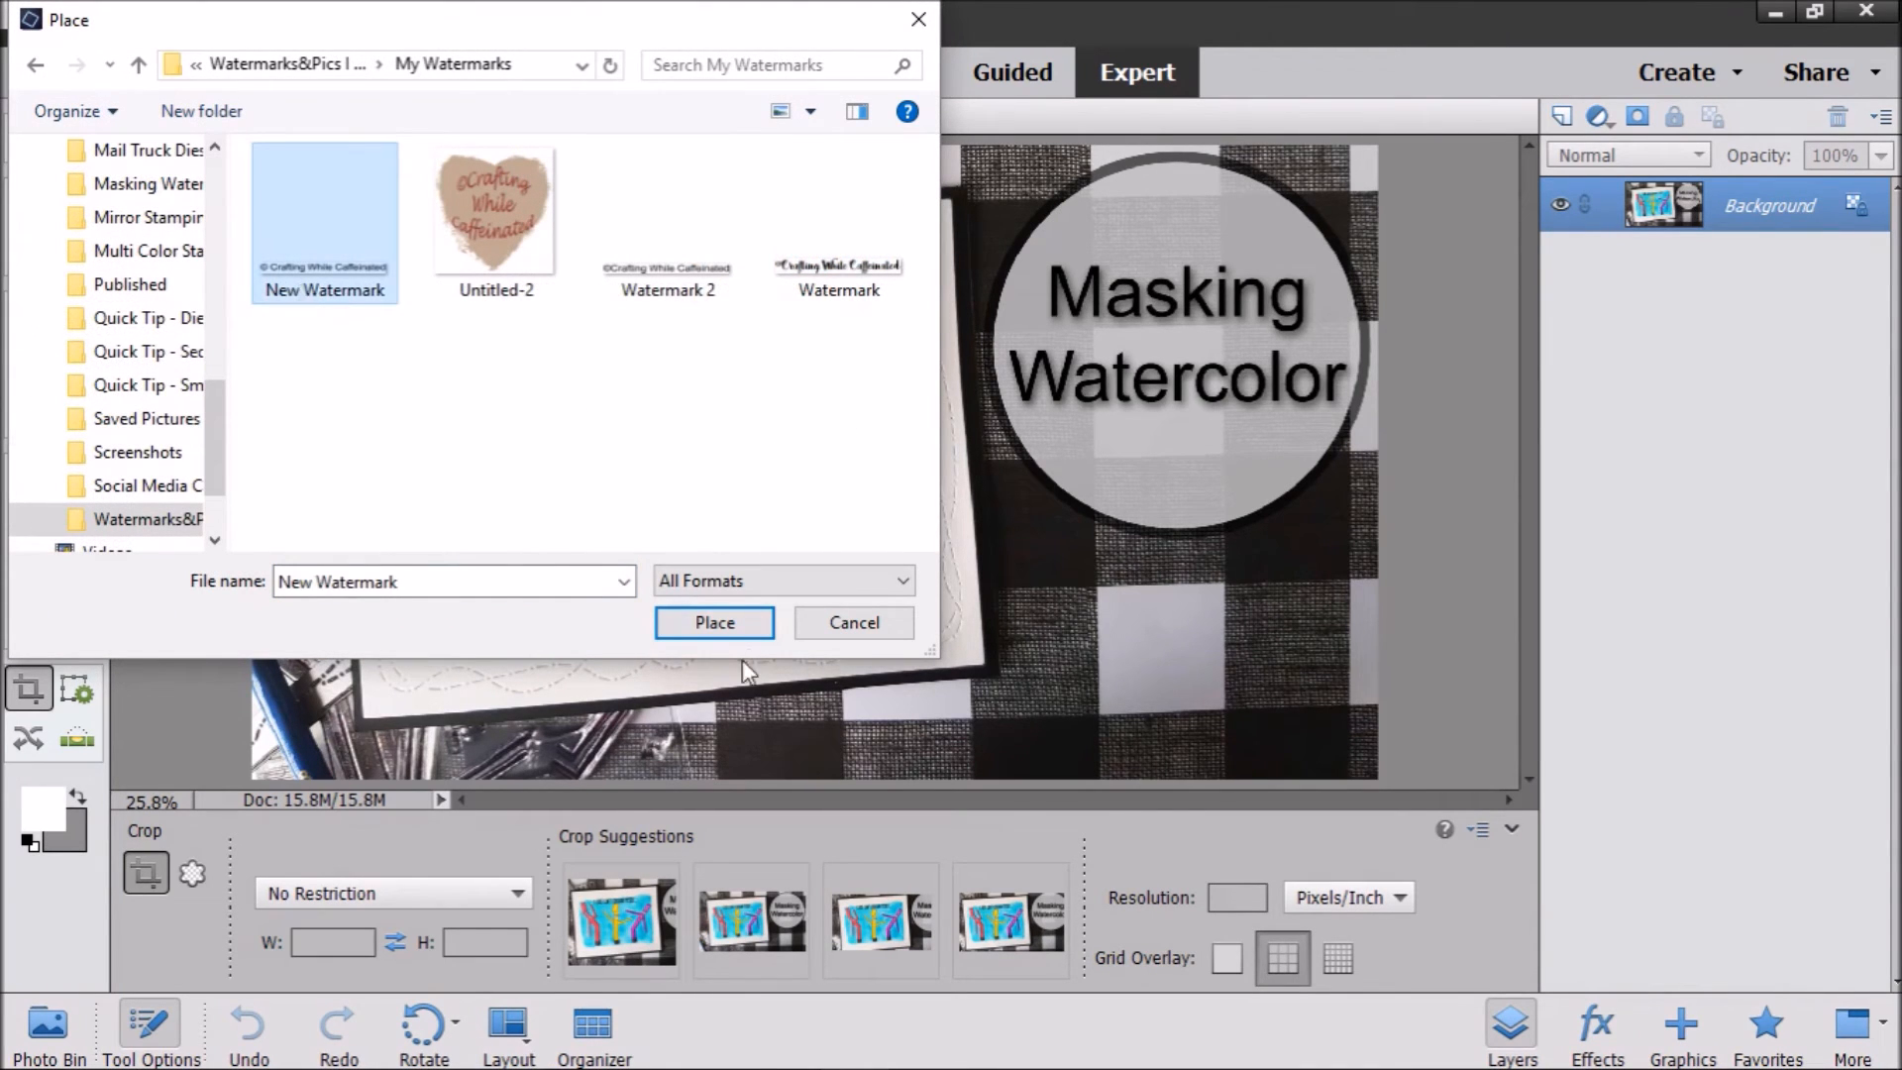
{"action": "left_click", "coordinate": [713, 622]}
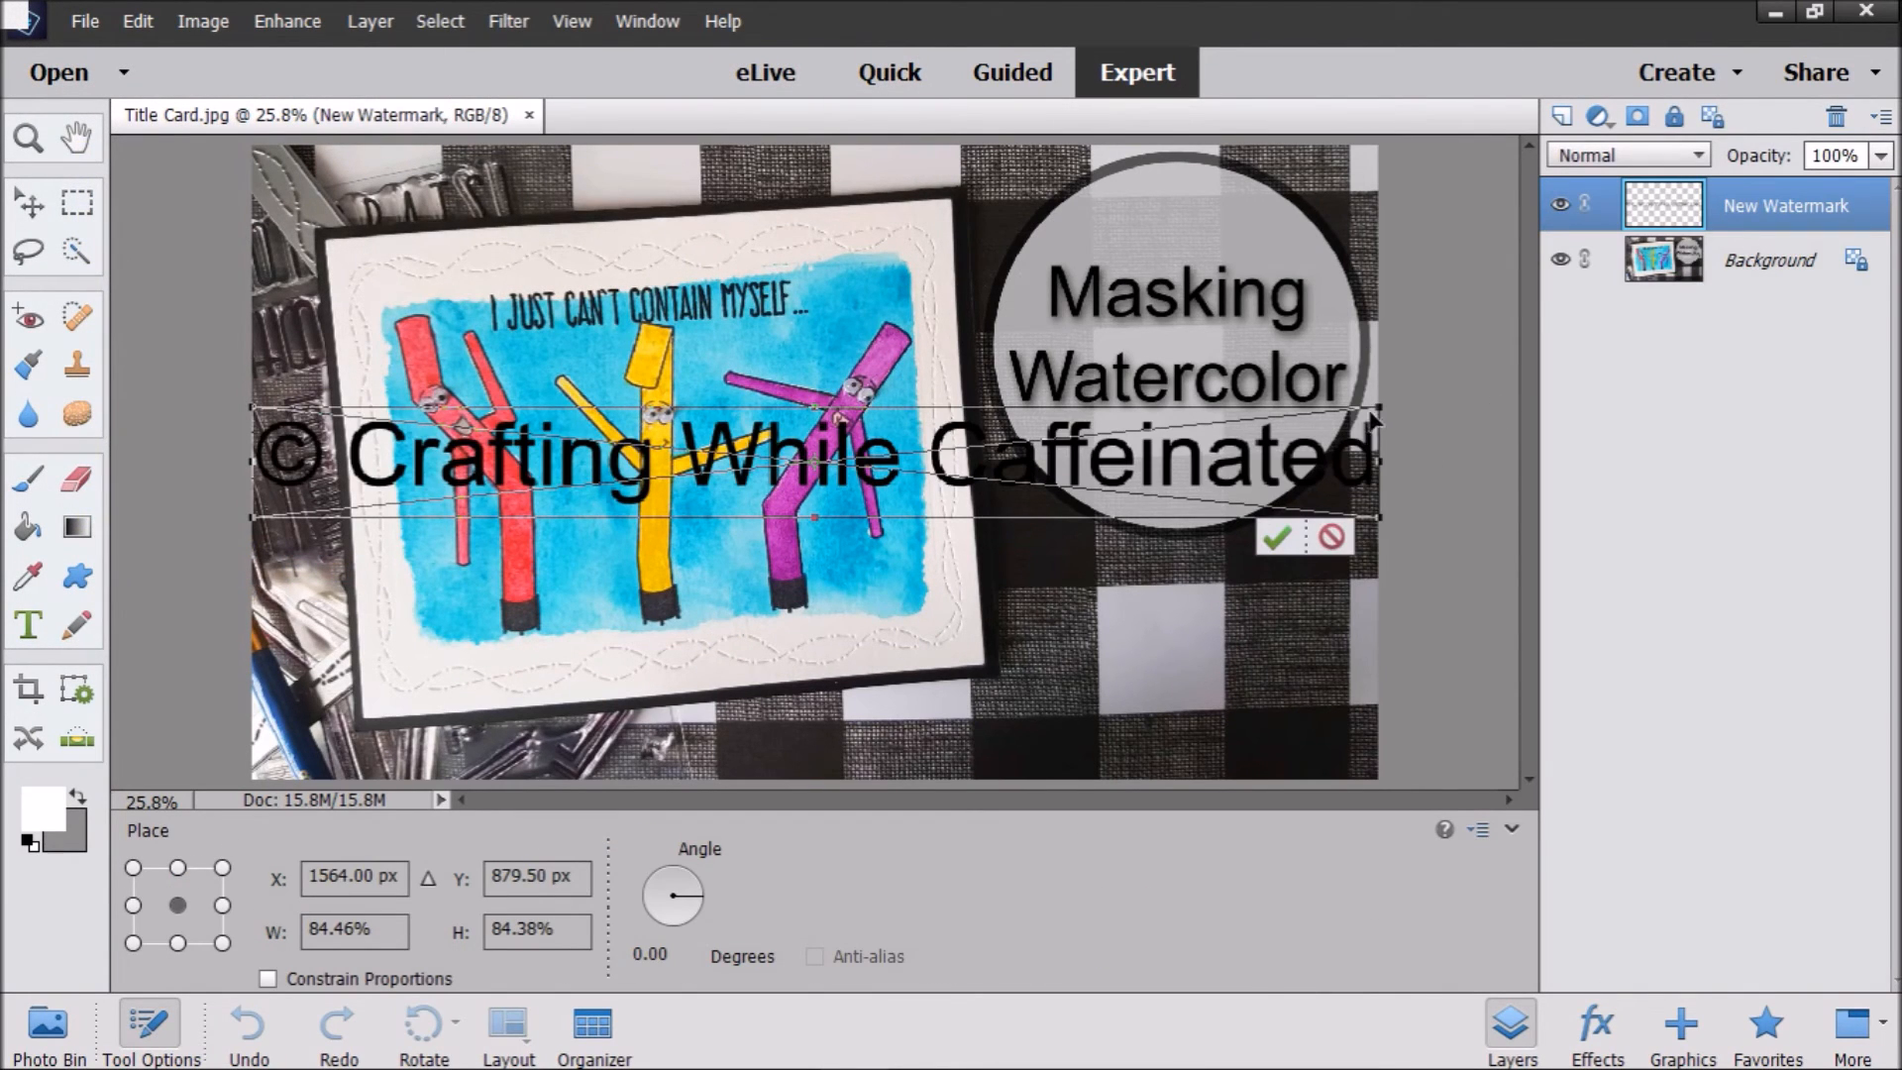
Scale the placed watermark to about 34% with constrained proportions, move it onto the card's lower white border and commit it
{"action": "left_click_drag", "start_coordinate": [1379, 406], "coordinate": [712, 459]}
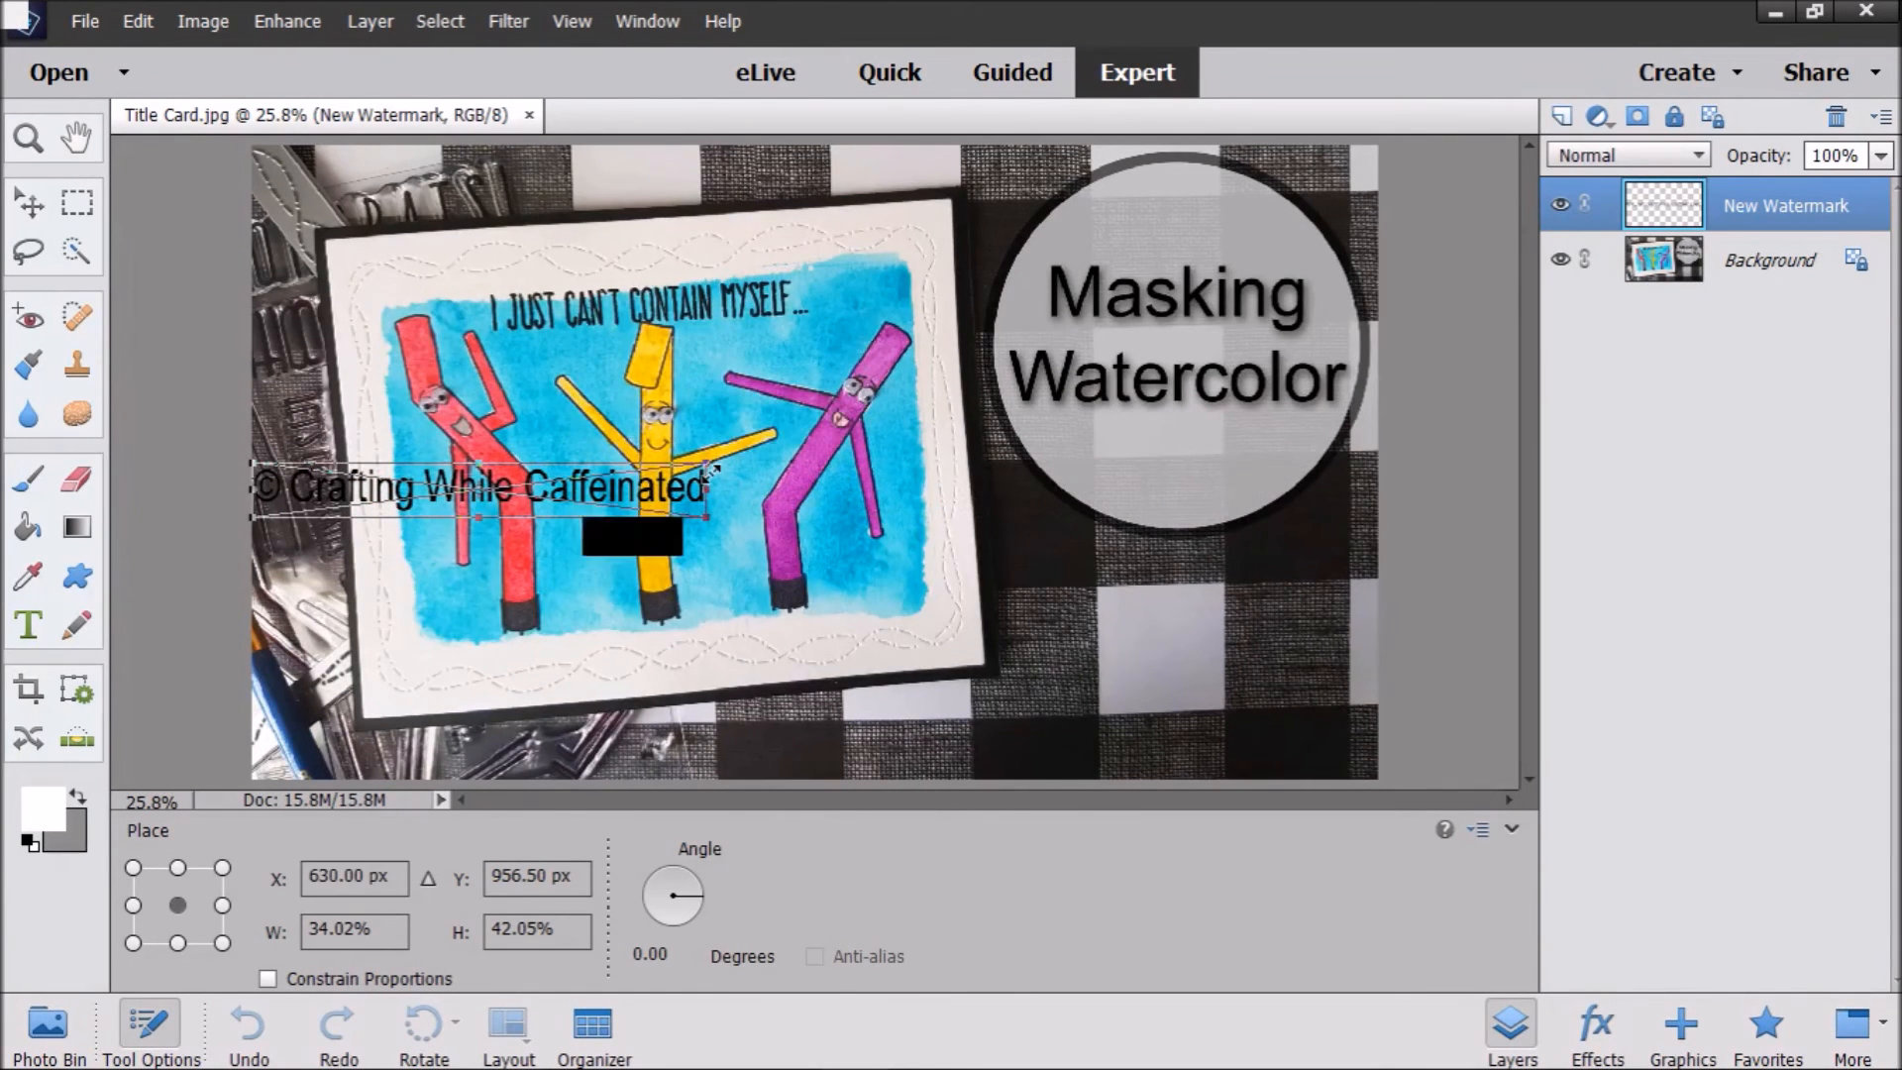
{"action": "left_click", "coordinate": [265, 979]}
{"action": "left_click_drag", "start_coordinate": [560, 501], "coordinate": [667, 674]}
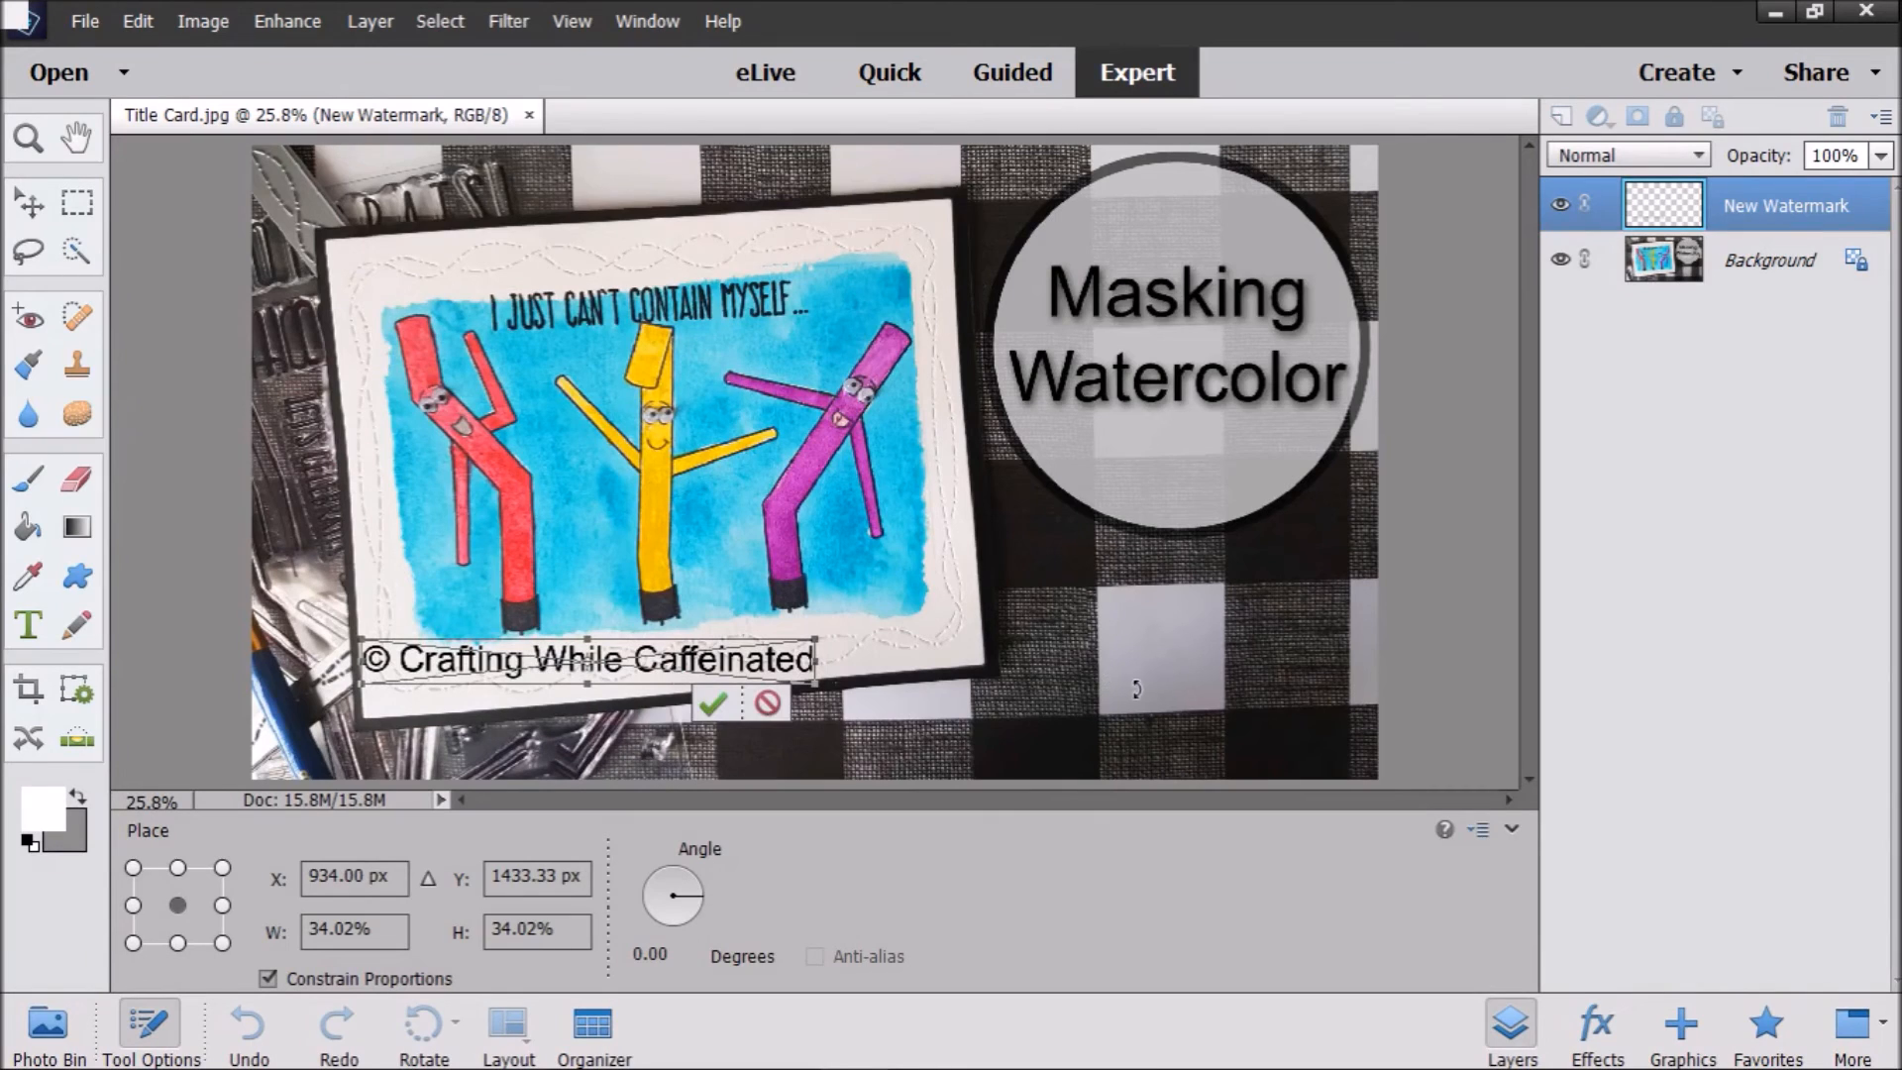
{"action": "left_click", "coordinate": [703, 703]}
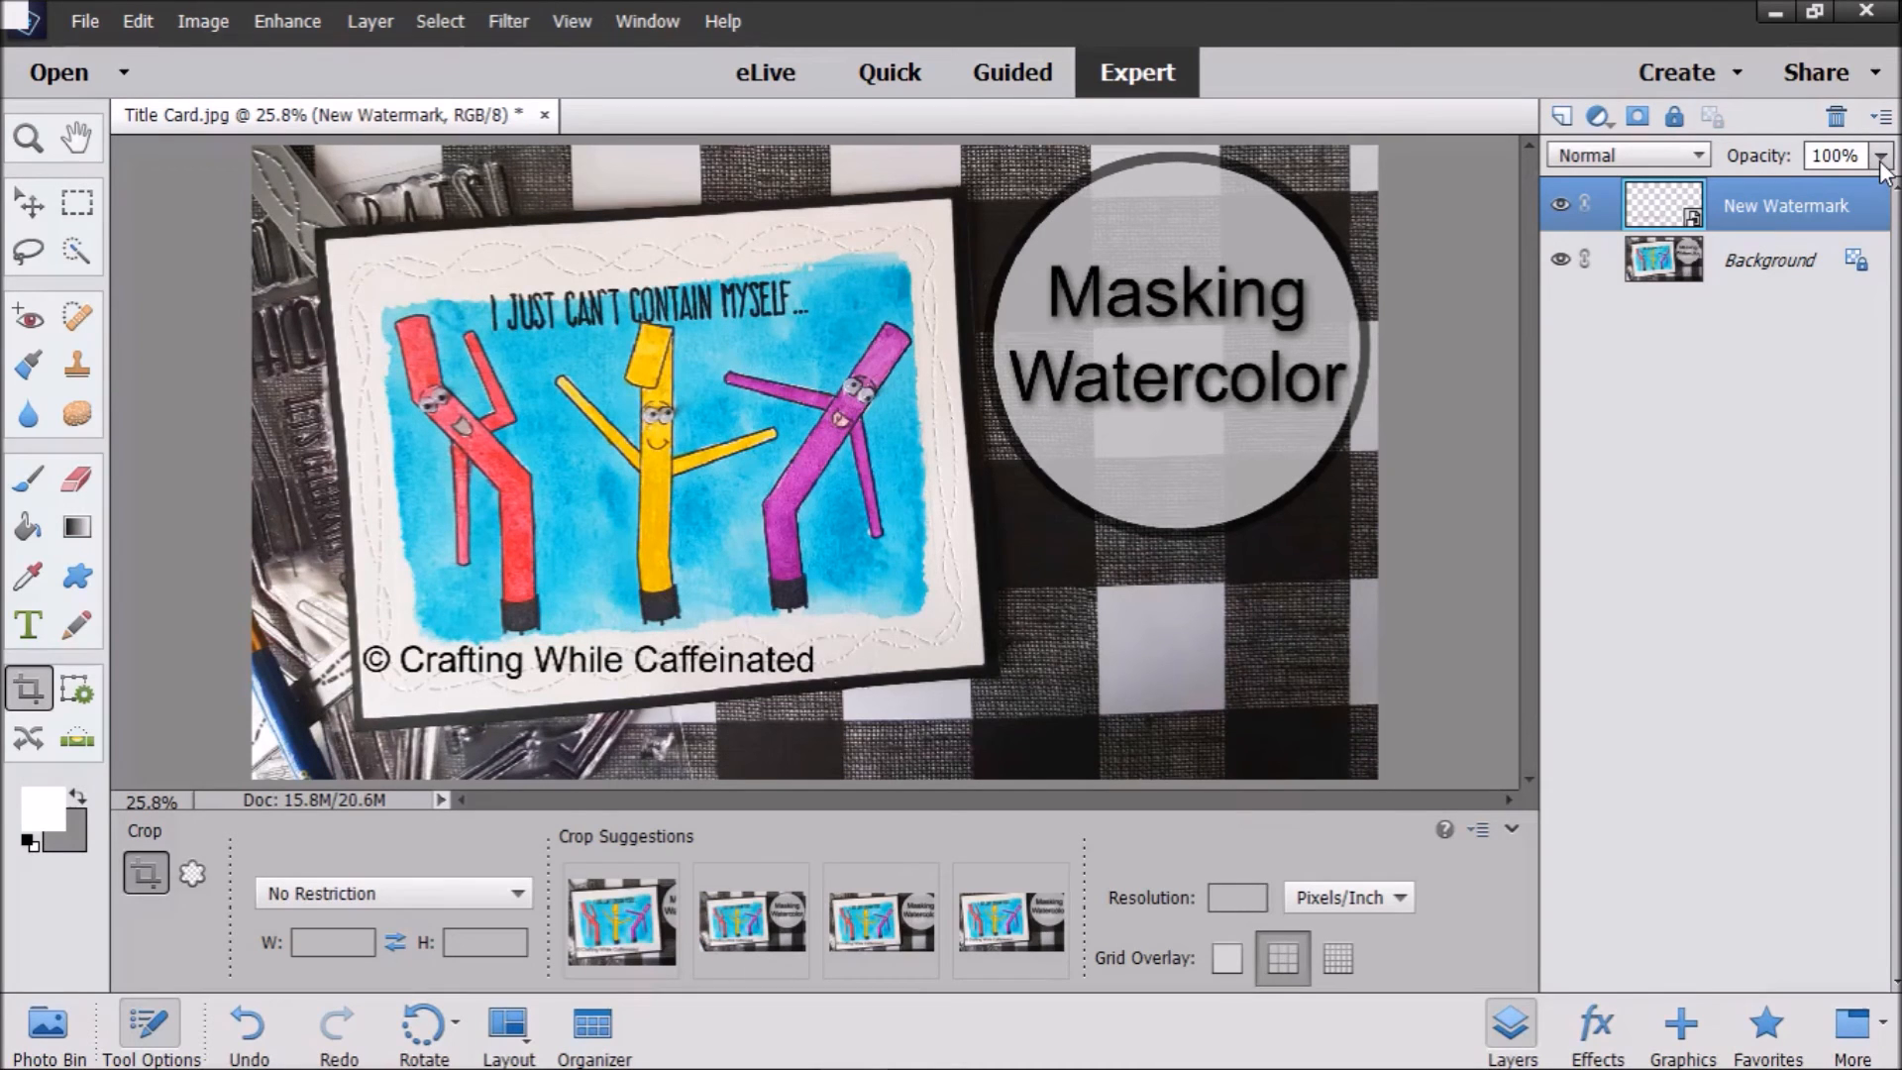
Set the New Watermark layer's opacity to 96% and flatten the image
{"action": "left_click", "coordinate": [1881, 158]}
{"action": "mouse_move", "coordinate": [1882, 189]}
{"action": "left_mouse_down"}
{"action": "mouse_move", "coordinate": [1770, 219]}
{"action": "mouse_move", "coordinate": [1884, 212]}
{"action": "left_mouse_up"}
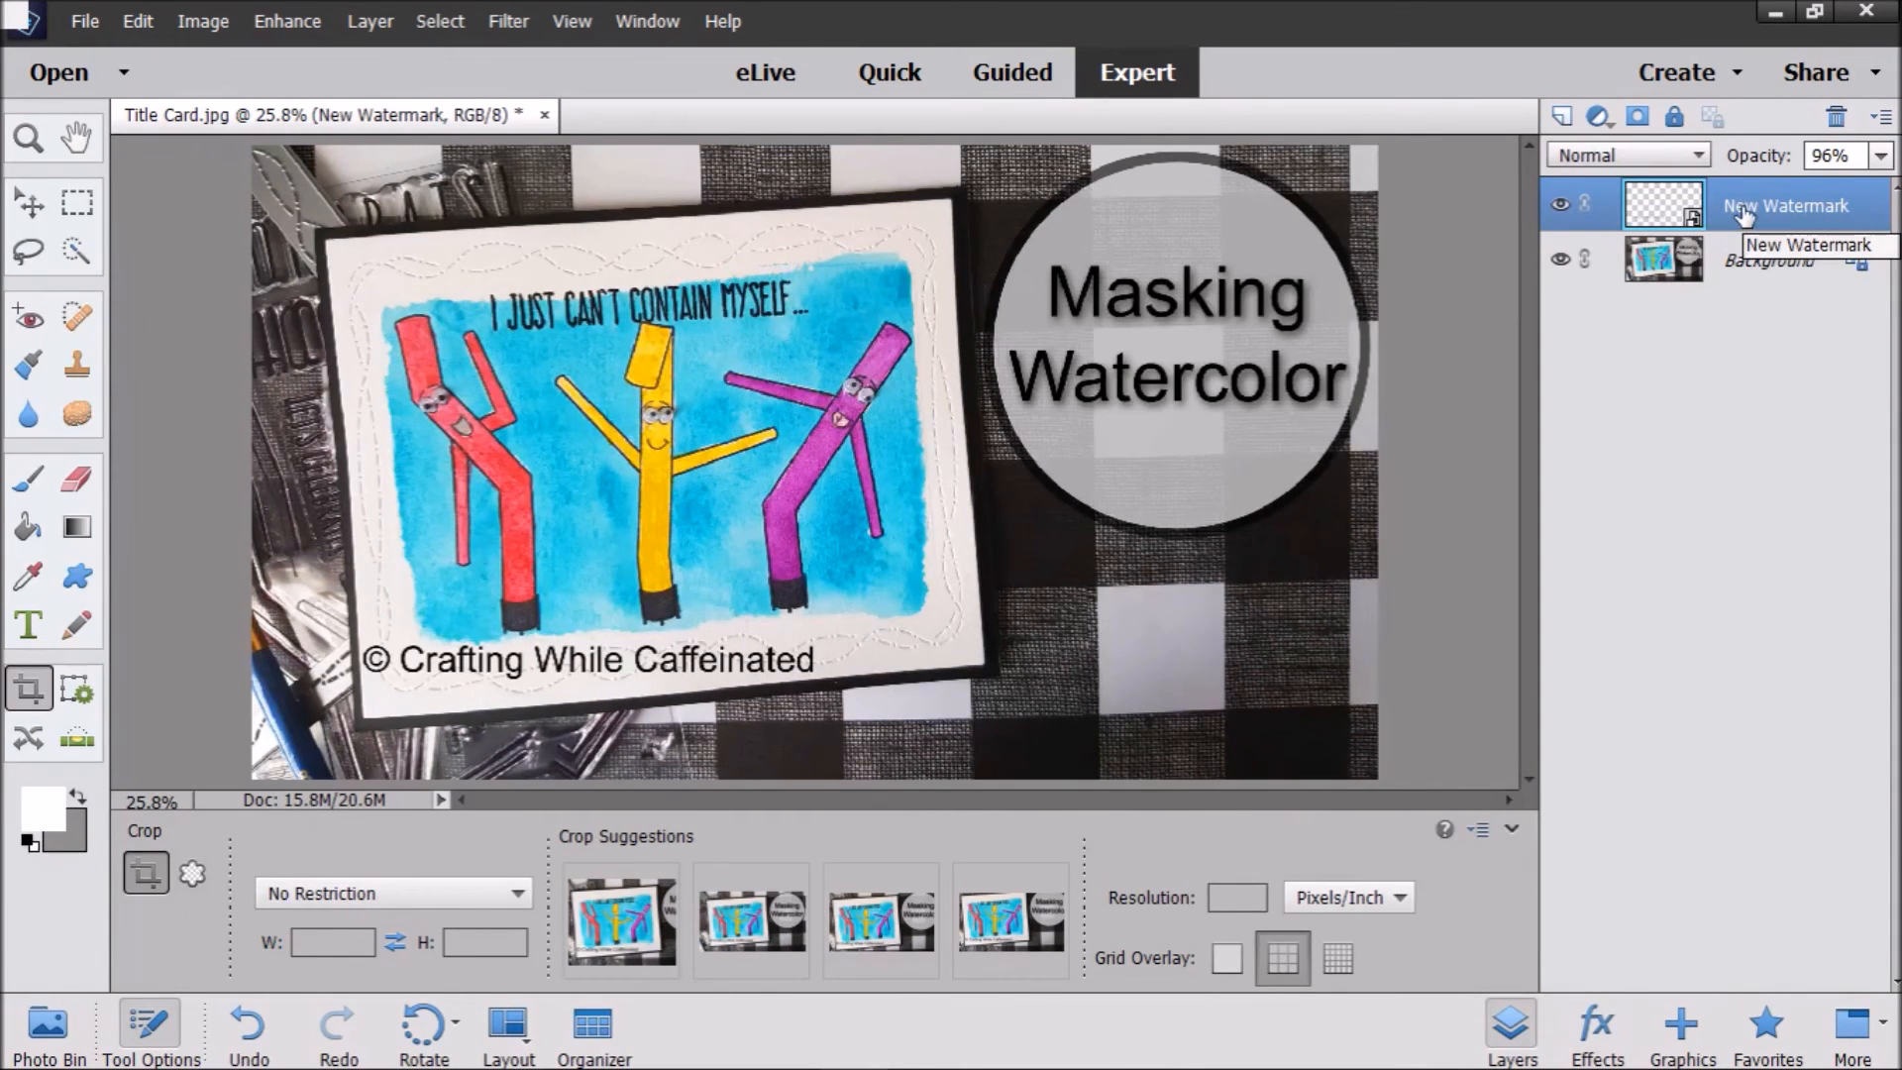
{"action": "right_click", "coordinate": [1757, 303]}
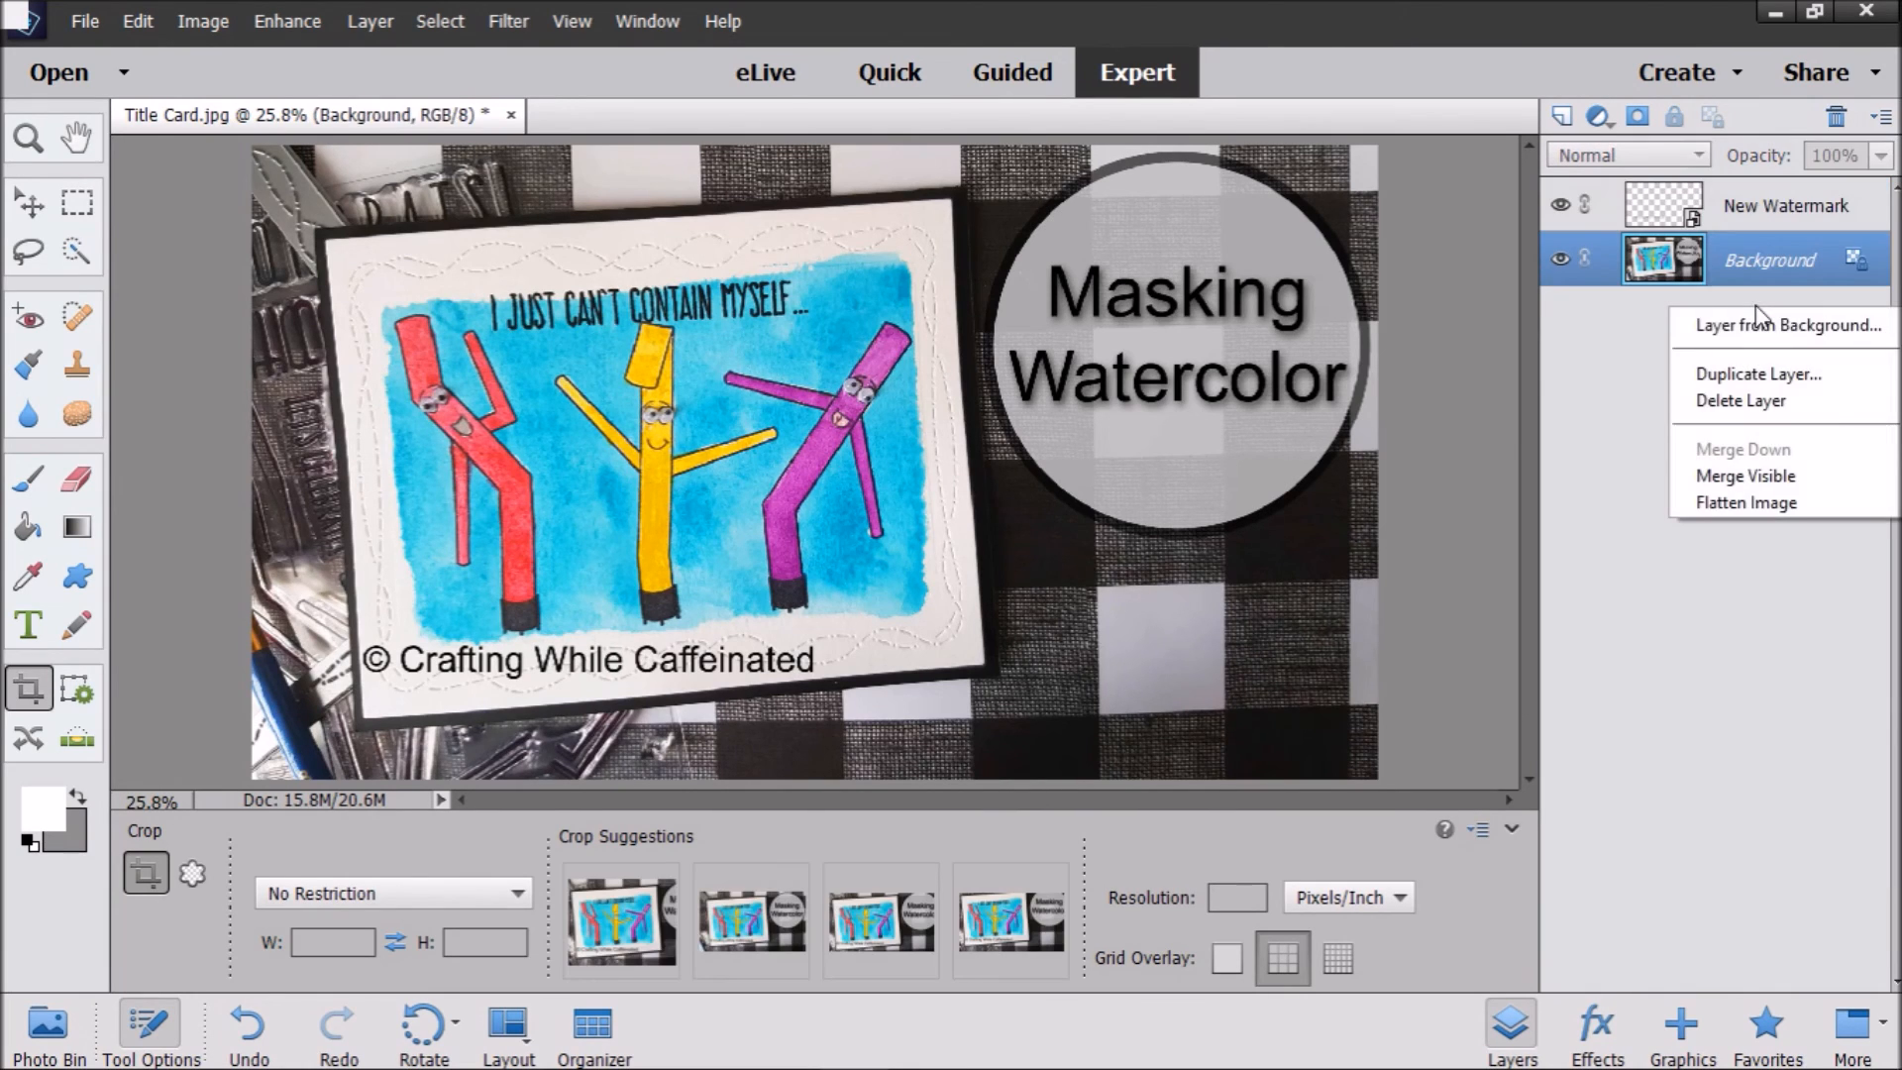
{"action": "left_click", "coordinate": [1785, 509]}
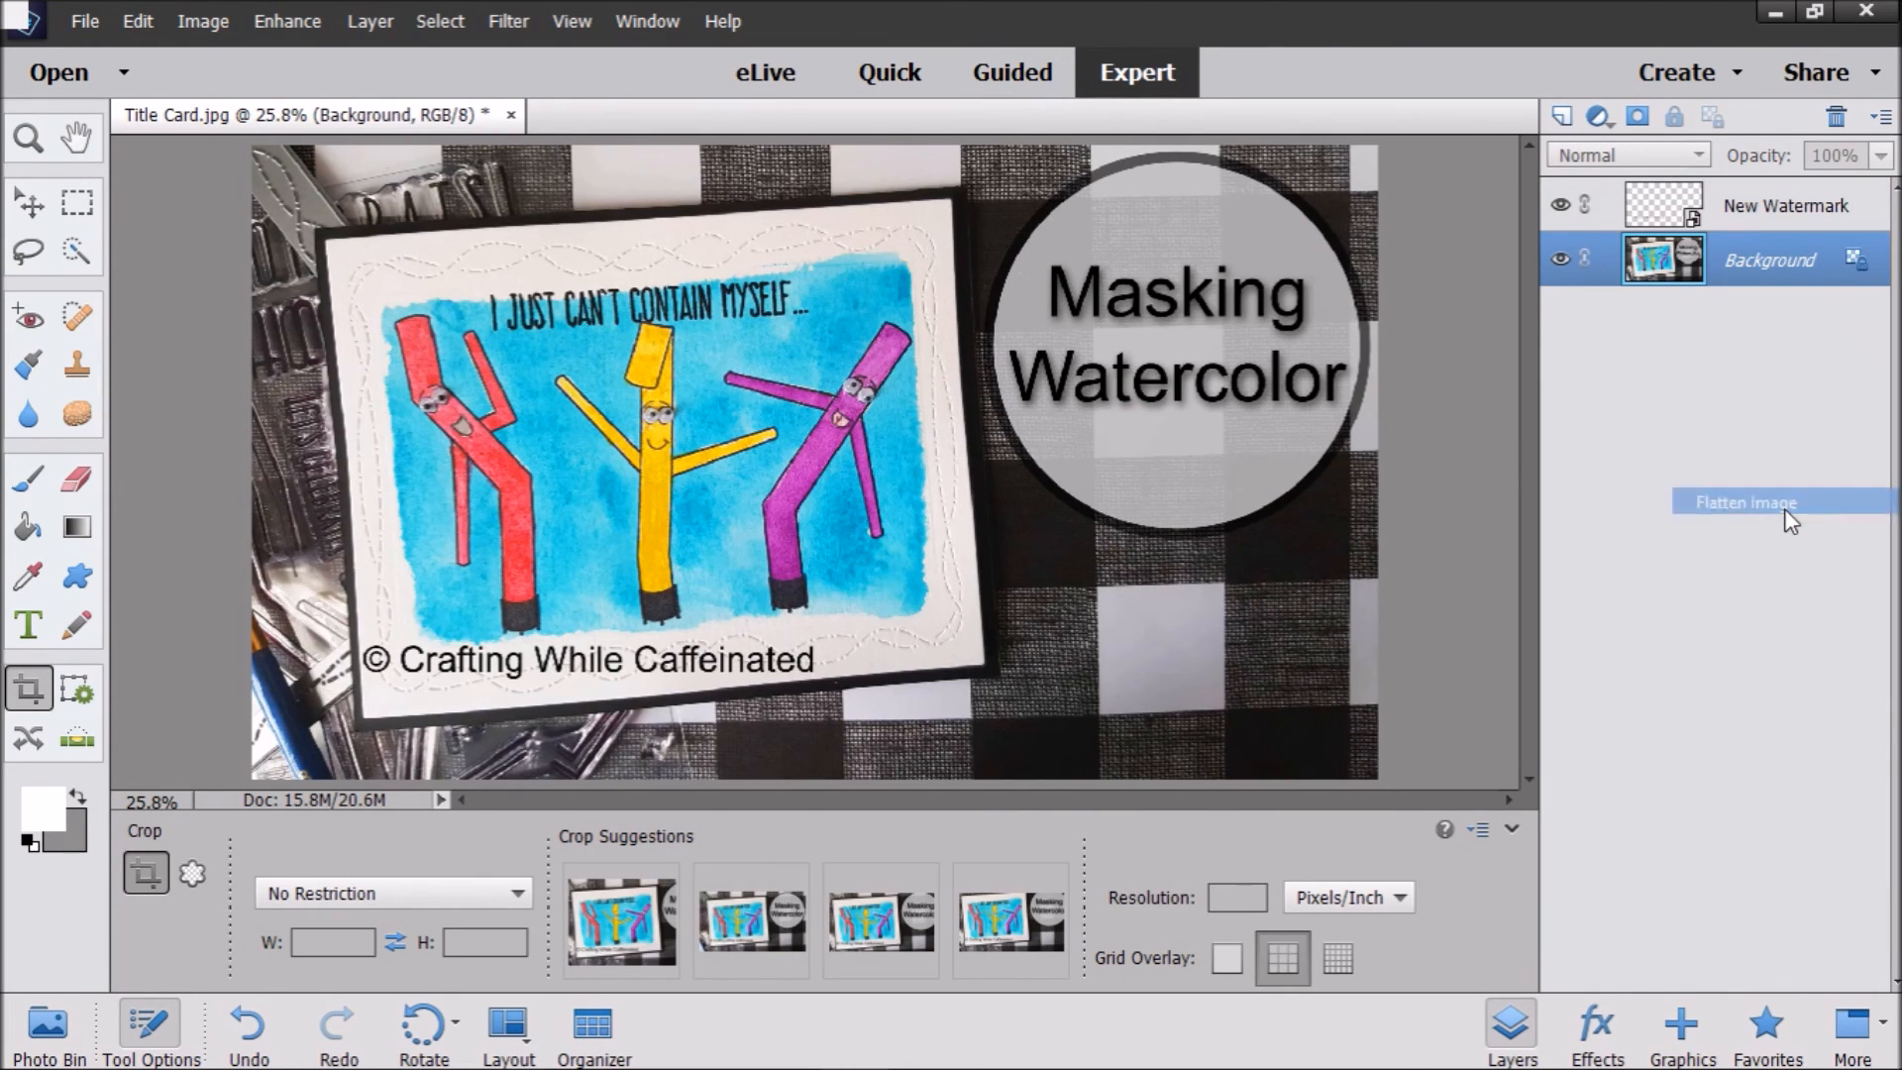
{"action": "left_click", "coordinate": [89, 28]}
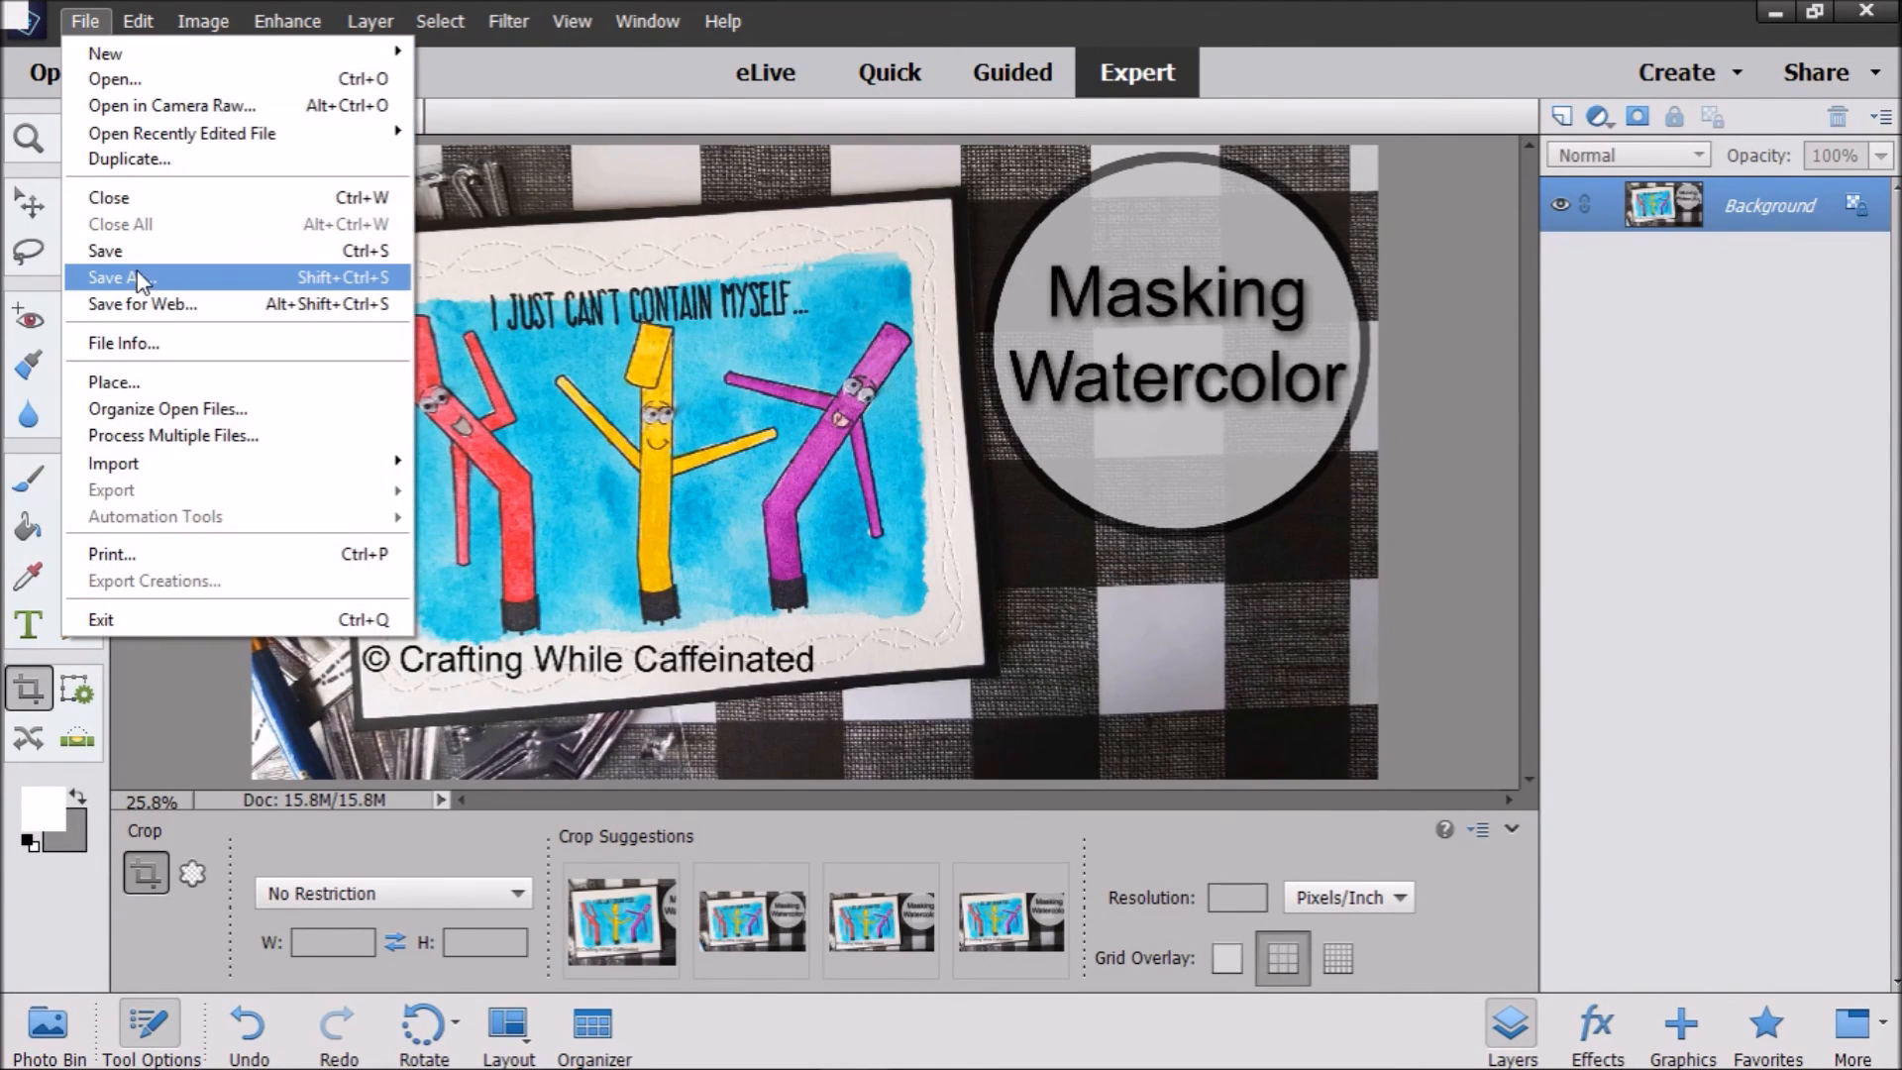
{"action": "left_click", "coordinate": [827, 406]}
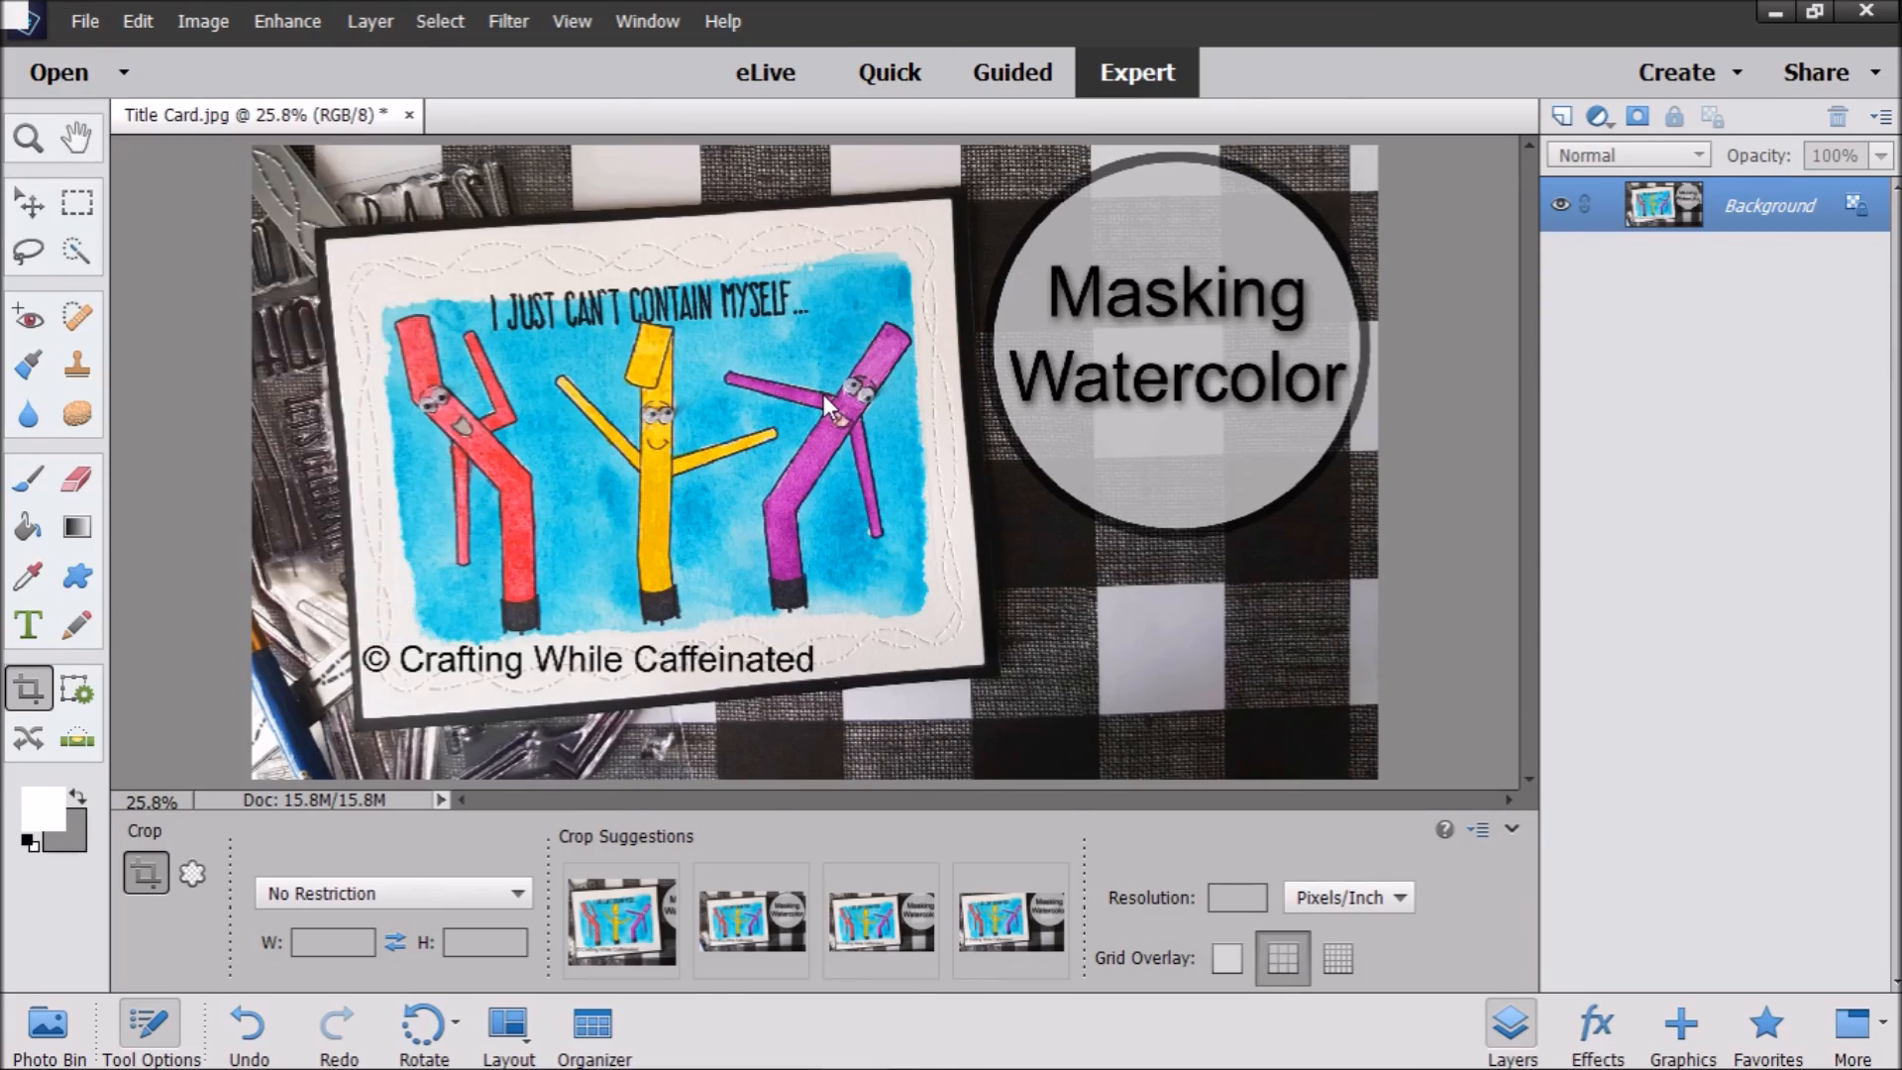